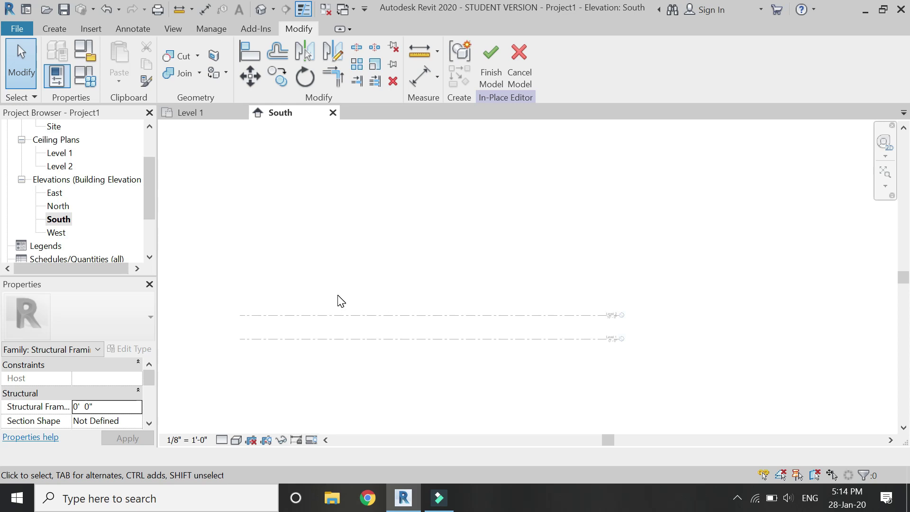
- Show the Create tab's Forms panel in the in-place Structural Framing editor
left_click(55, 29)
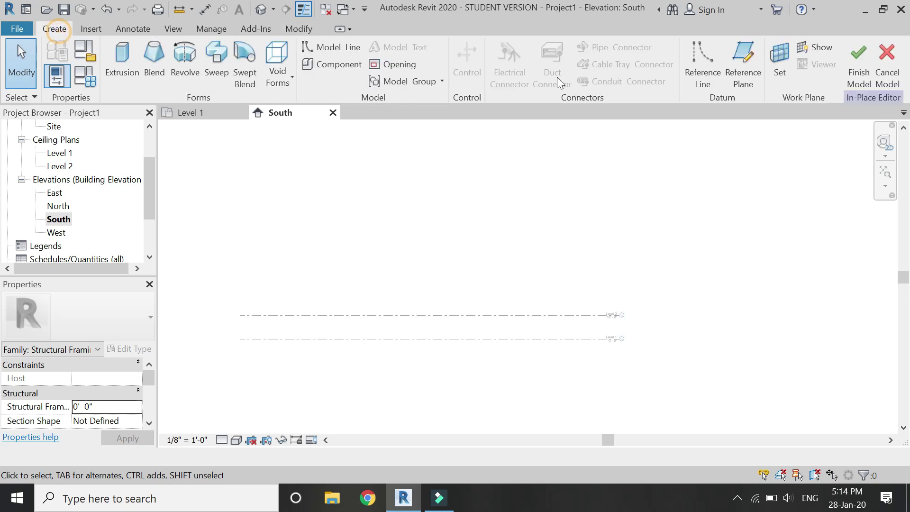
- Start an extrusion with Reference Plane : 1 as its work plane
left_click(121, 78)
left_click(704, 326)
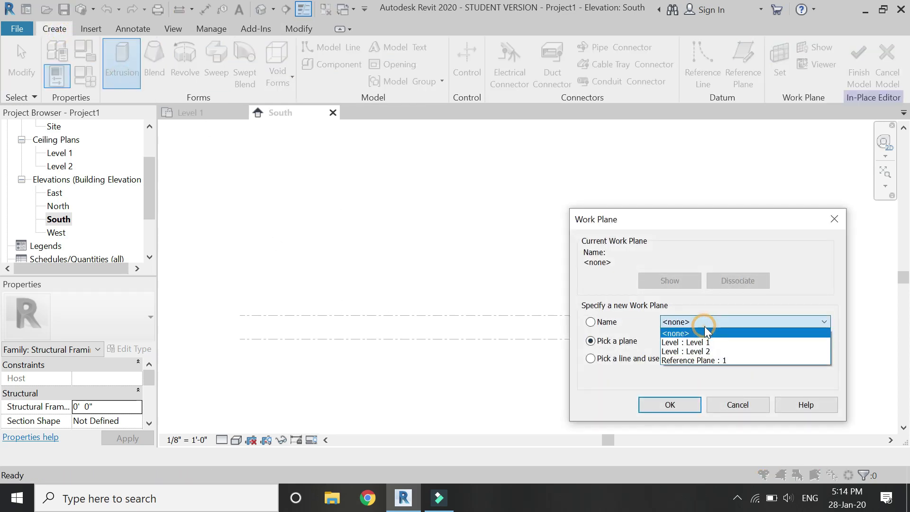
left_click(700, 362)
left_click(671, 406)
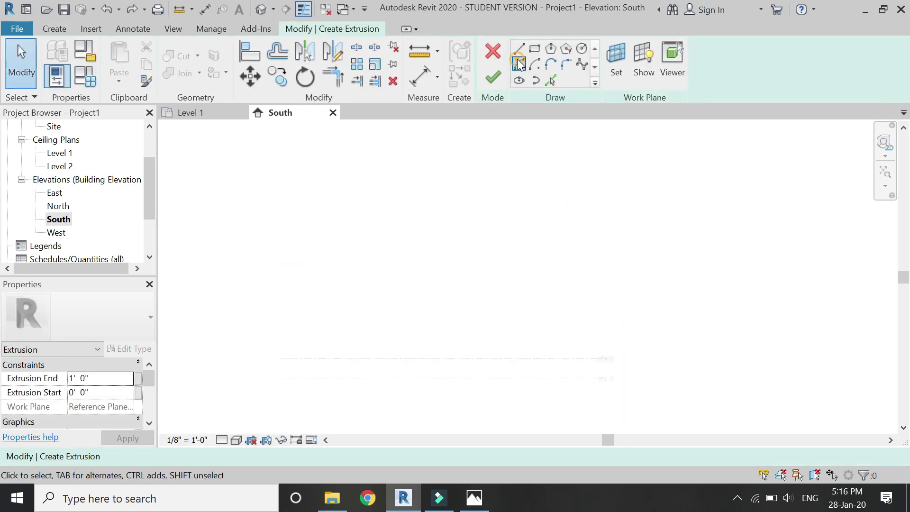
- Draw a start-end-radius arch arc spanning the Level 1 line
left_click(519, 63)
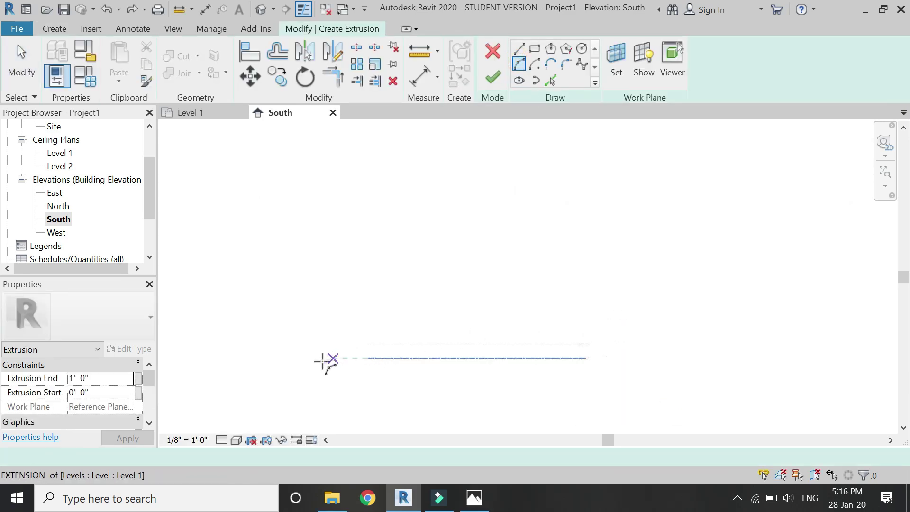
left_click(295, 358)
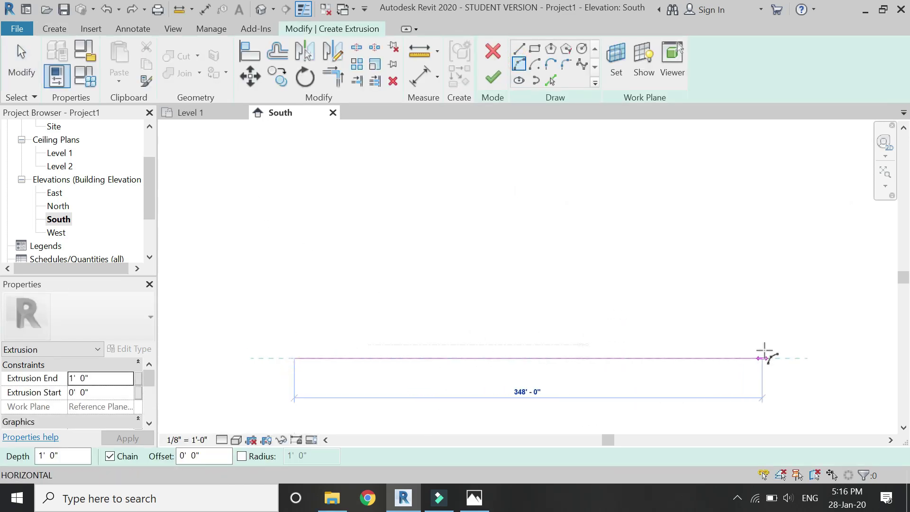
left_click(658, 357)
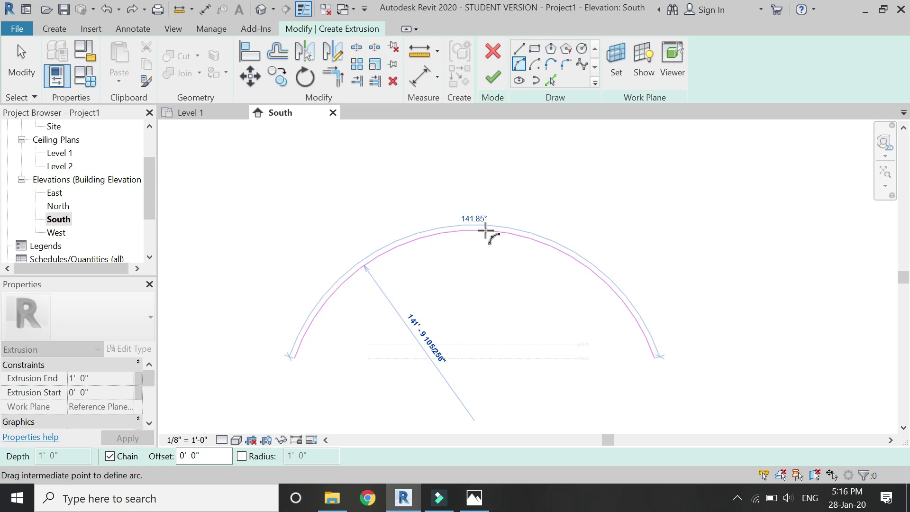
left_click(487, 231)
key("Escape")
key("Escape")
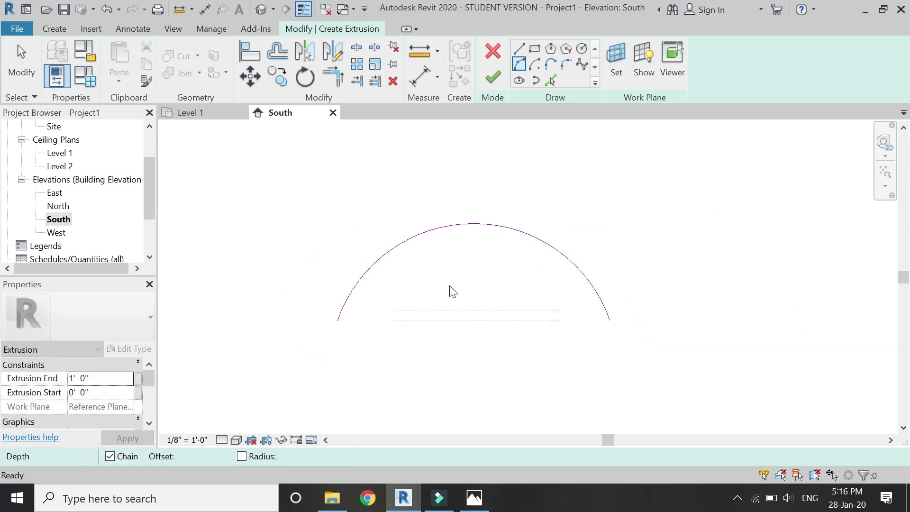
scroll(445, 289, "up", 2)
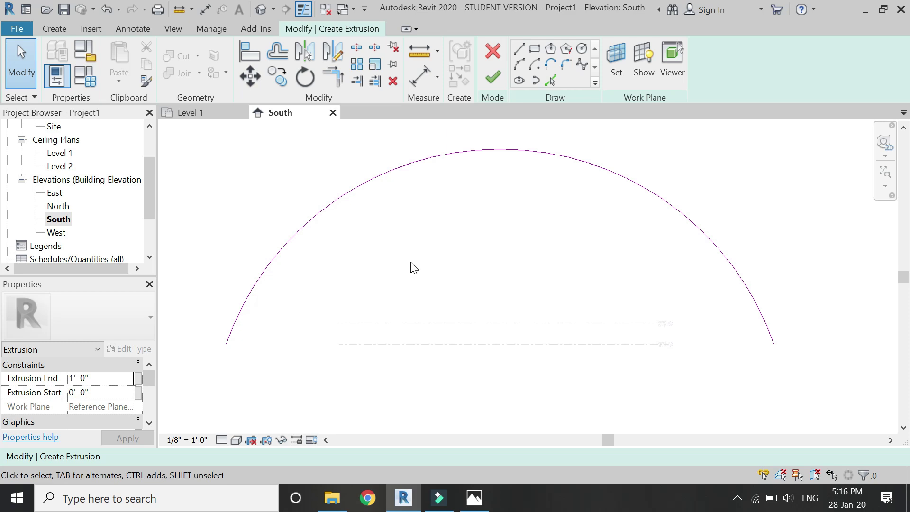
- Offset the arc 5' inward to create a concentric inner arc
left_click(284, 61)
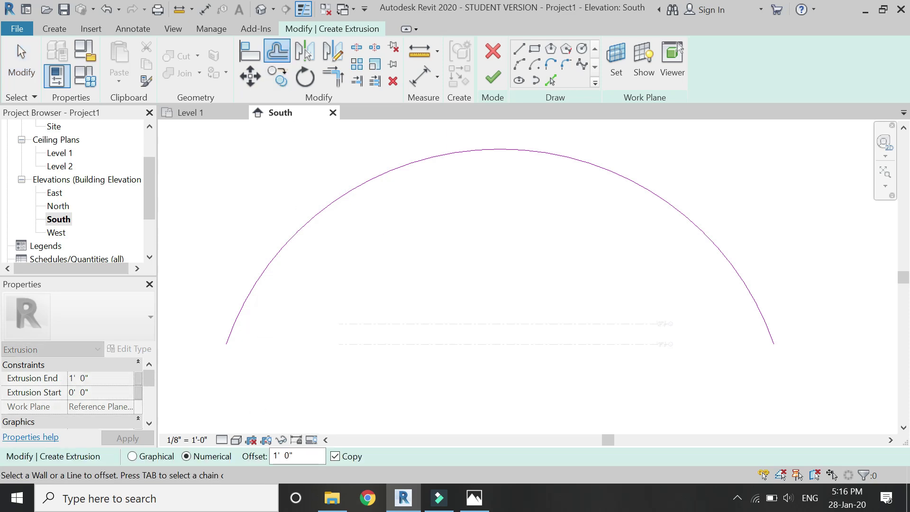
left_click(297, 450)
type("5")
left_click(364, 192)
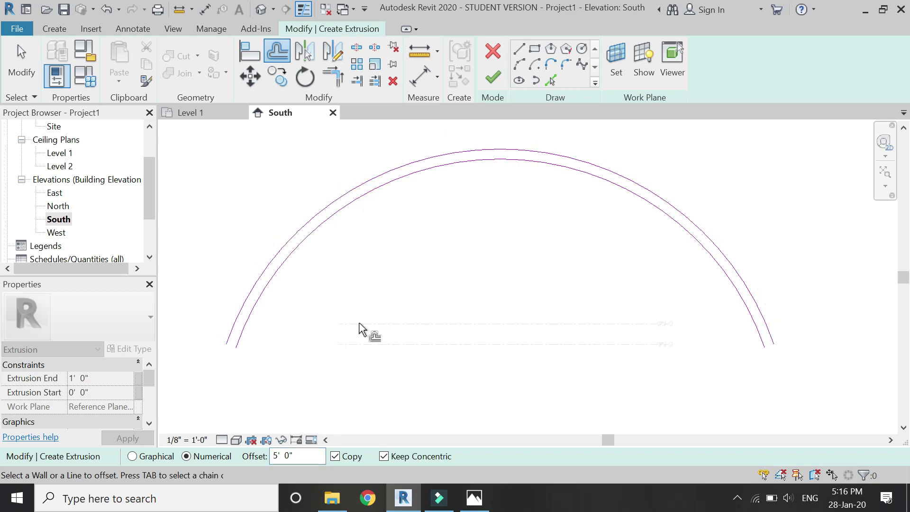
- Join the outer and inner arcs' left ends with a short line
key("l")
key("i")
scroll(222, 349, "up", 1)
scroll(222, 349, "up", 2)
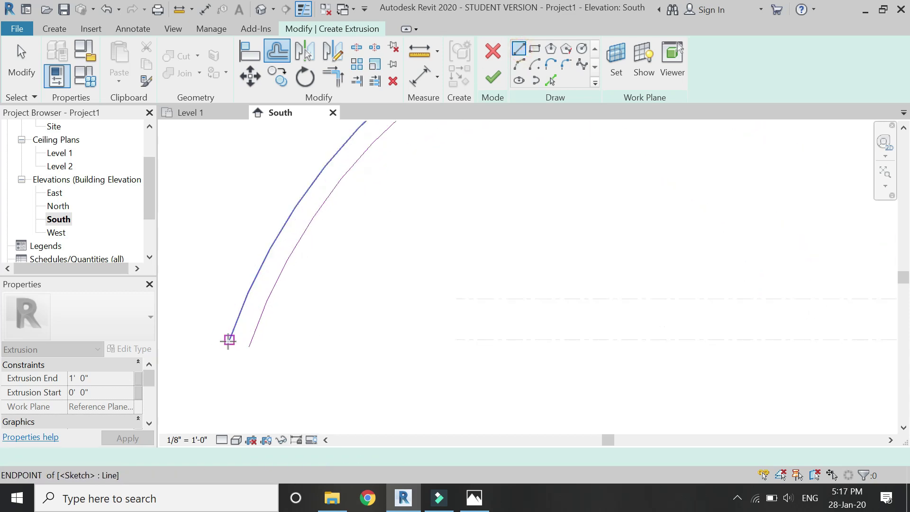
left_click(229, 339)
left_click(244, 340)
key("Escape")
- Join the outer and inner arcs' right ends with a short line
scroll(223, 330, "down", 2)
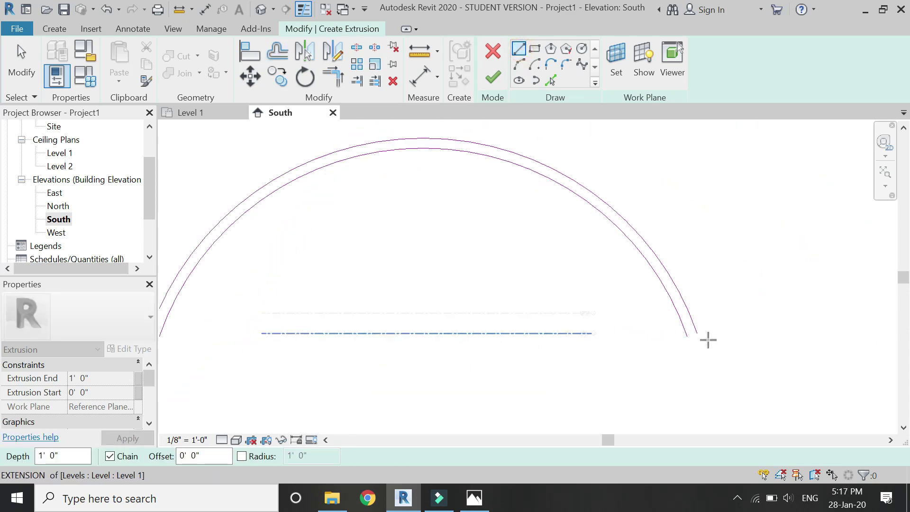
scroll(707, 337, "up", 3)
left_click(709, 327)
left_click(681, 327)
key("t")
key("r")
scroll(770, 335, "down", 3)
scroll(215, 338, "up", 3)
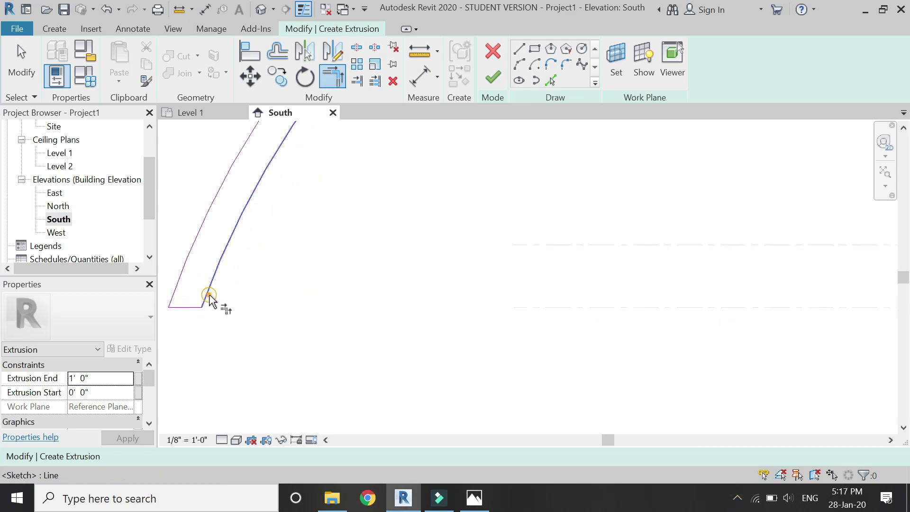
scroll(211, 299, "down", 5)
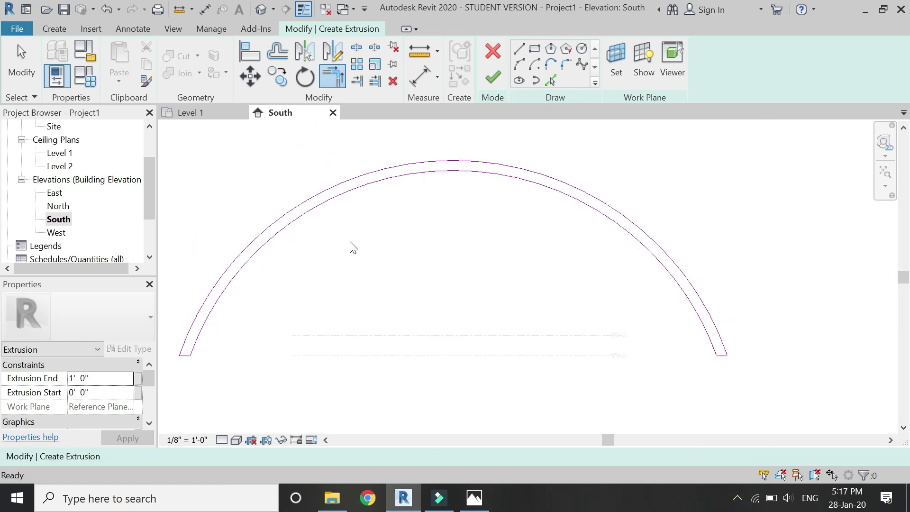
key("Escape")
left_click(518, 58)
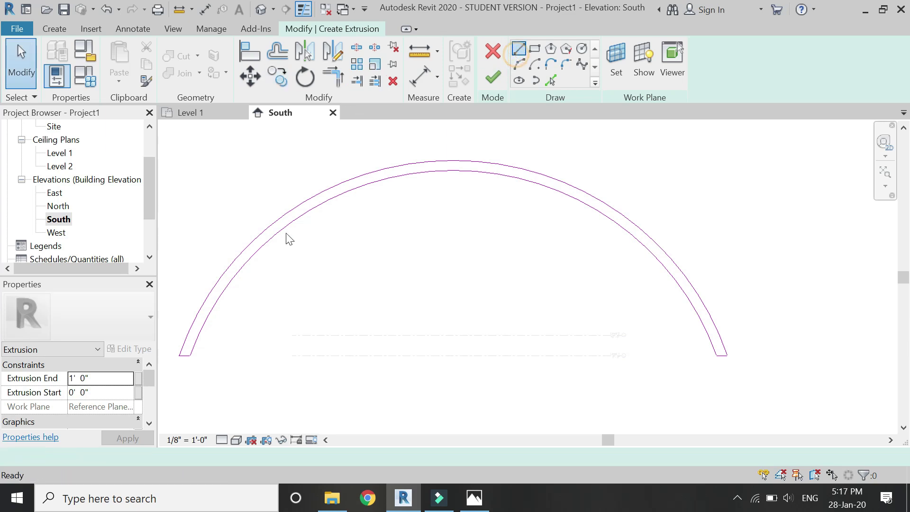
- Draw a horizontal line across the inner arc and offset a copy 5' below it
left_click(245, 262)
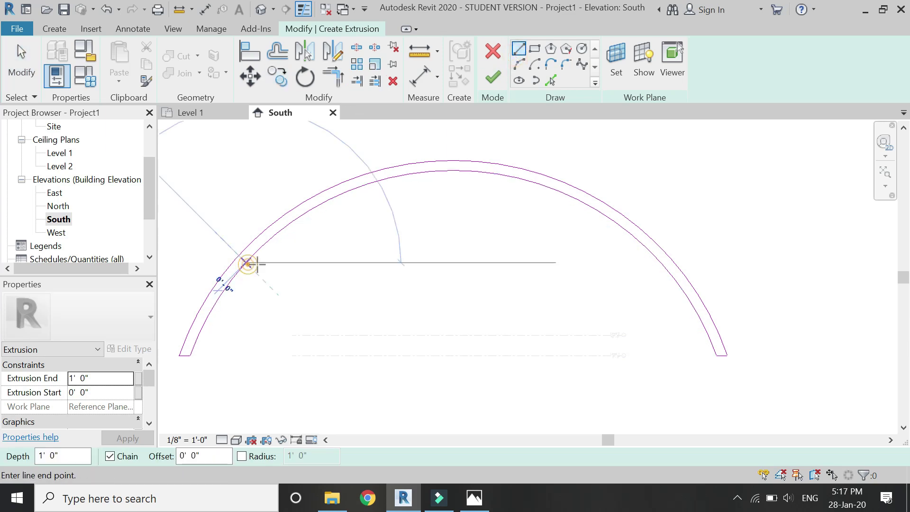
left_click(659, 263)
key("Escape")
key("Escape")
key("o")
key("f")
left_click(345, 268)
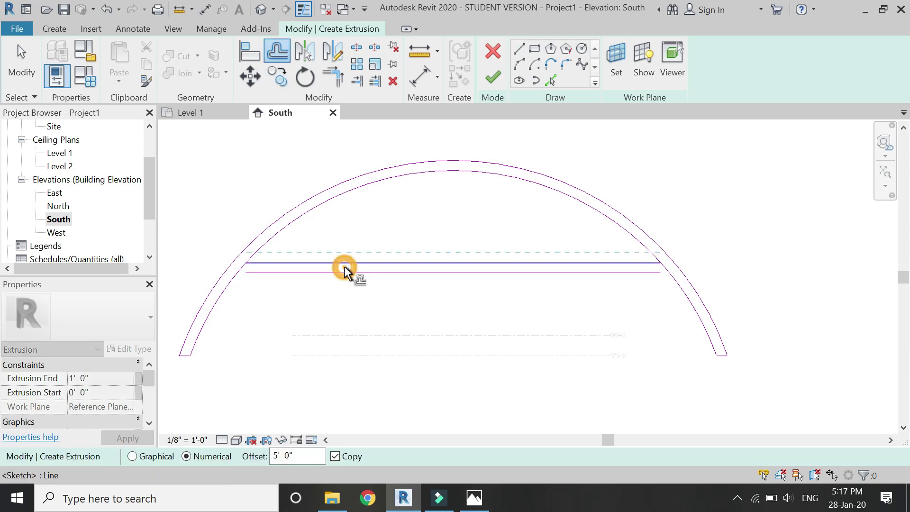
key("Escape")
- Add a fillet arc joining the inner arc's left leg to the lower horizontal line
left_click(518, 71)
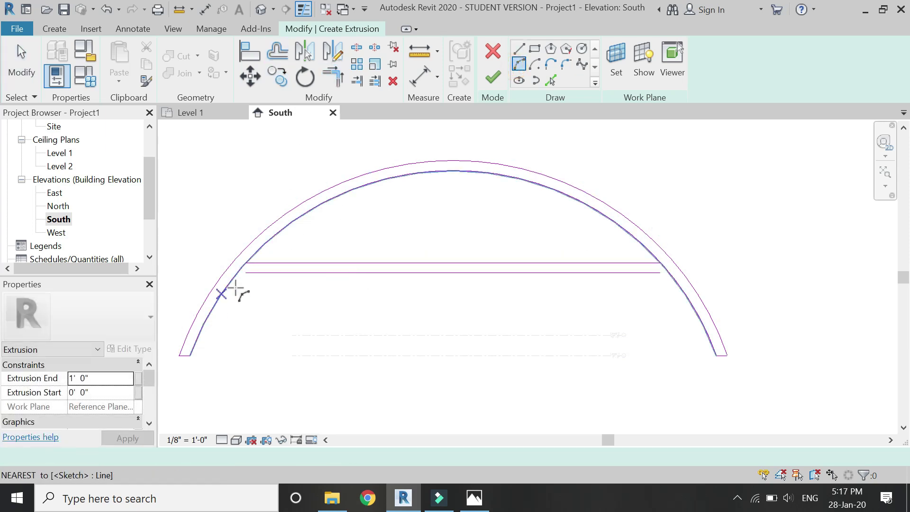
scroll(230, 296, "up", 2)
left_click(212, 300)
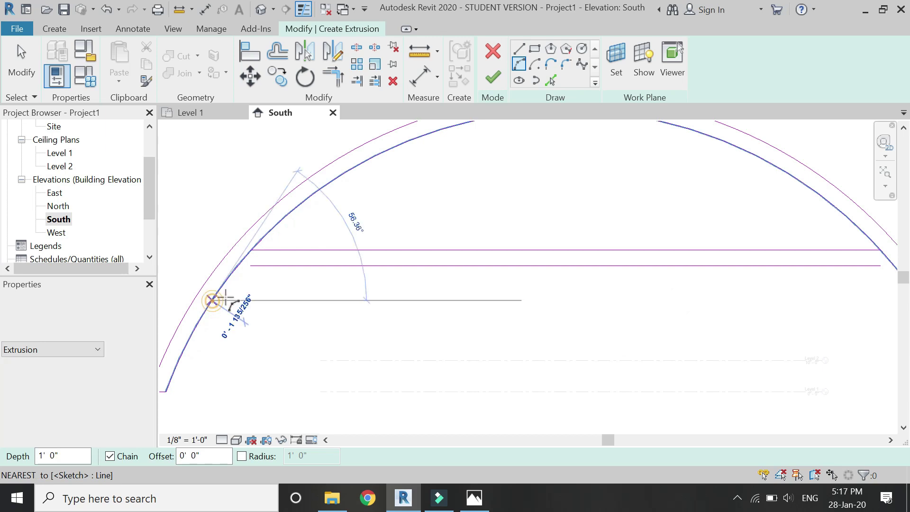
left_click(294, 266)
left_click(244, 280)
scroll(308, 252, "up", 3)
- Draw a vertical line between the horizontals and an upper fillet arc to the inner arc
left_click(524, 48)
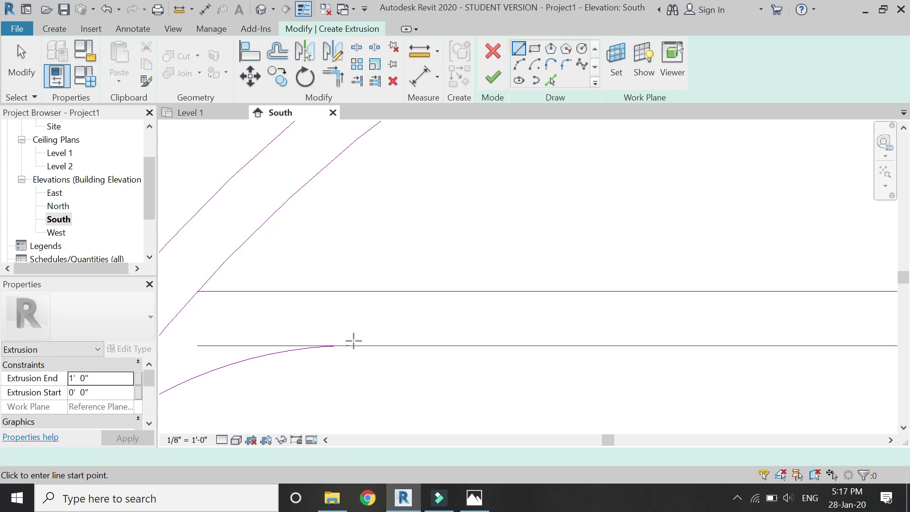
left_click(348, 346)
left_click(348, 291)
left_click(519, 64)
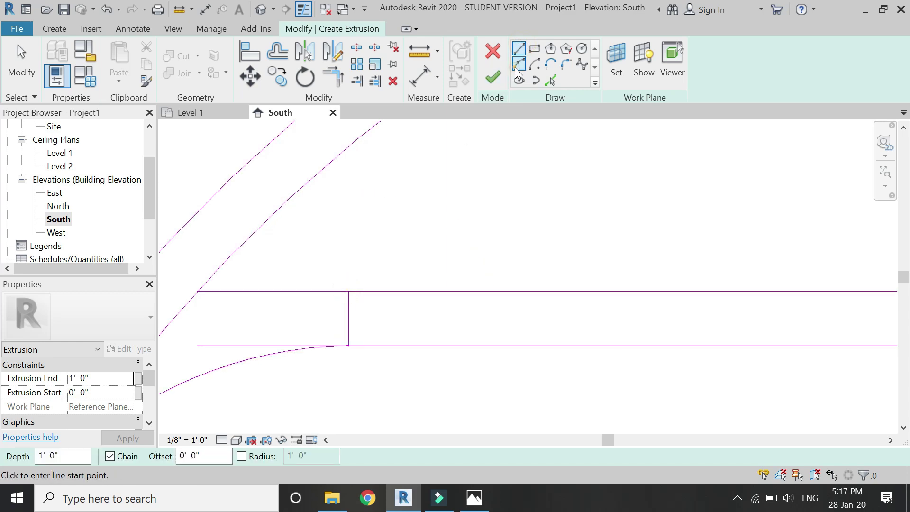
left_click(348, 291)
left_click(504, 291)
left_click(315, 179)
left_click(295, 239)
scroll(337, 236, "down", 2)
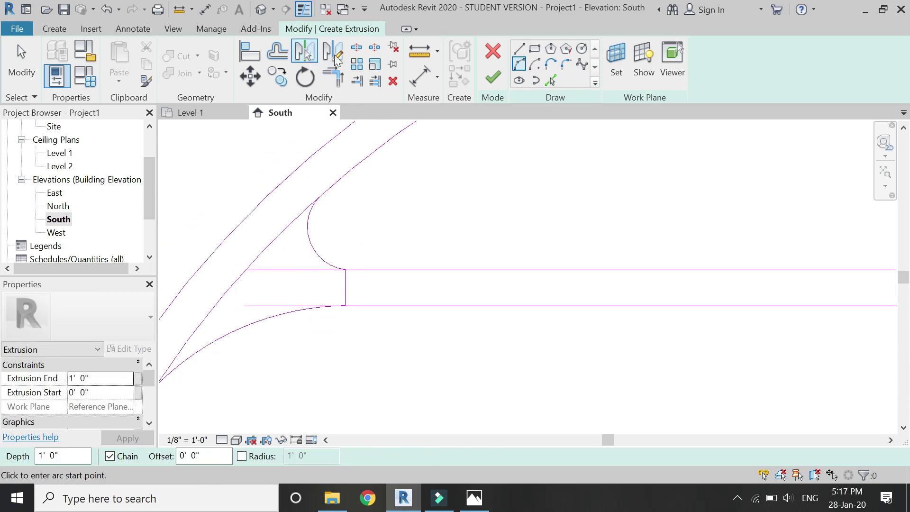
- Split the inner arc and trim the fillet arcs and horizontals into clean corners
left_click(354, 48)
left_click(285, 229)
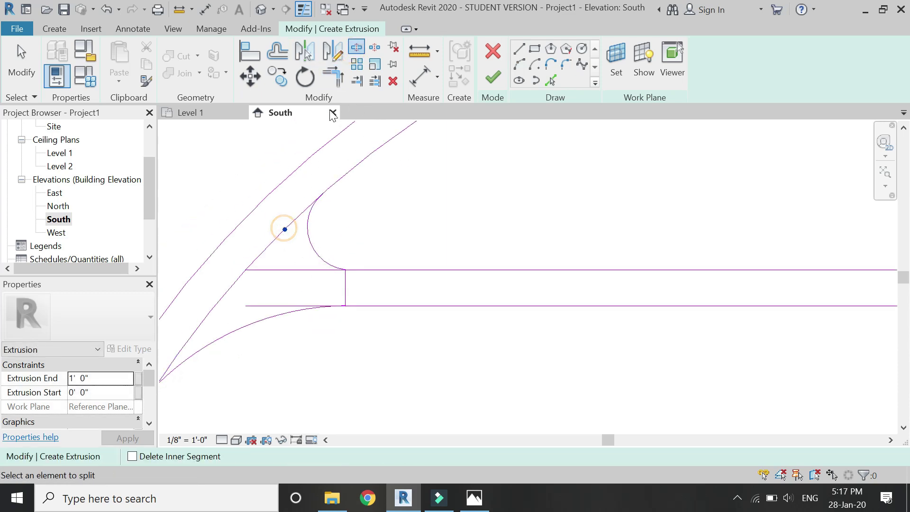
left_click(329, 85)
left_click(345, 179)
left_click(318, 250)
left_click(359, 269)
left_click(372, 307)
scroll(341, 294, "down", 2)
left_click(254, 335)
scroll(290, 311, "up", 2)
left_click(248, 360)
scroll(306, 327, "down", 3)
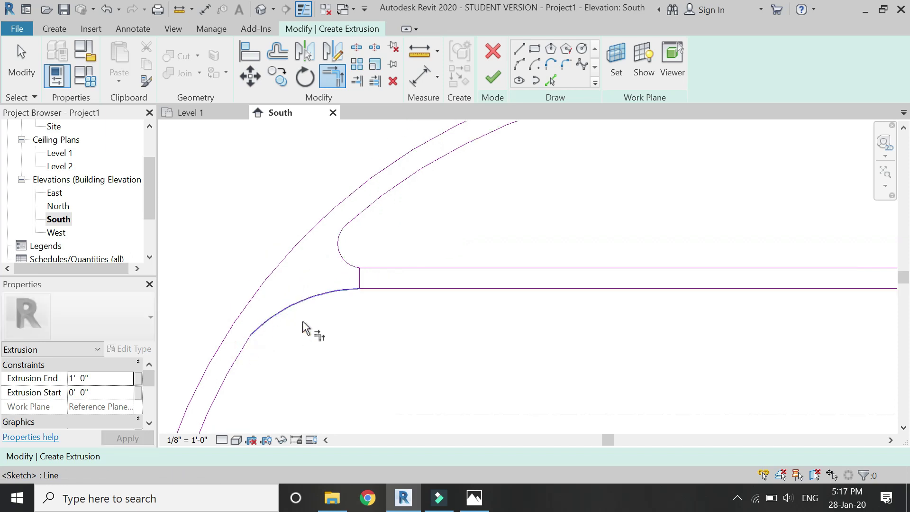
scroll(360, 287, "up", 2)
key("Escape")
- Select the left junction's fillet arcs and horizontal line
left_click(362, 280)
scroll(285, 278, "down", 2)
key("Escape")
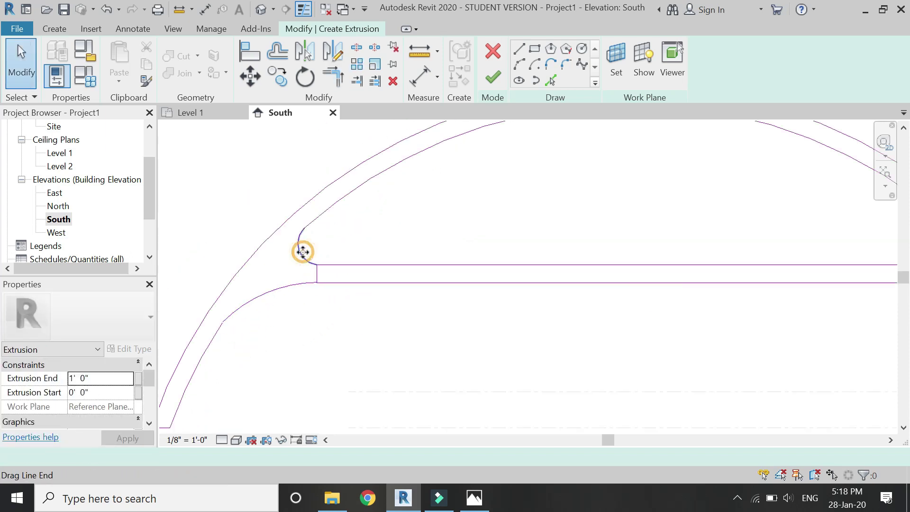
left_click(290, 285)
scroll(299, 293, "down", 2)
scroll(298, 294, "up", 2)
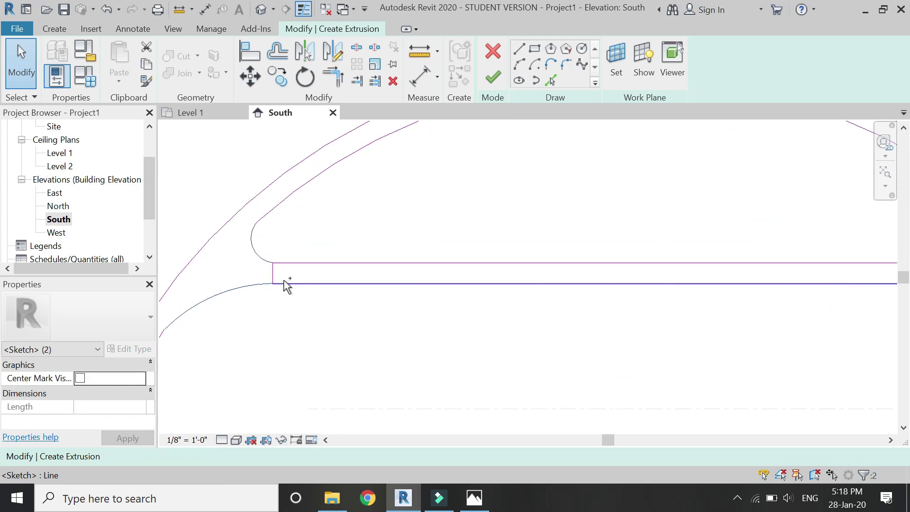
left_click(256, 289, "ctrl")
scroll(255, 289, "down", 3)
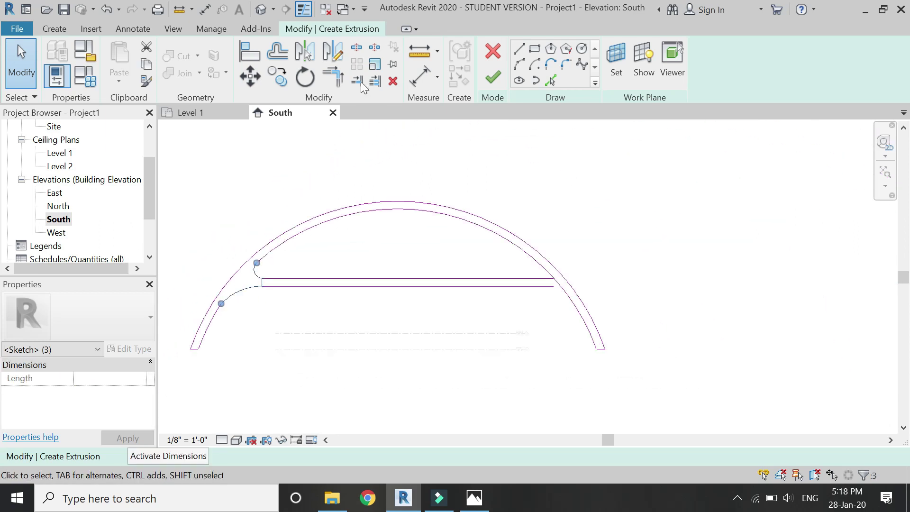
- Mirror the left junction onto the right leg about a vertical axis through the arch top
left_click(338, 54)
left_click(397, 208)
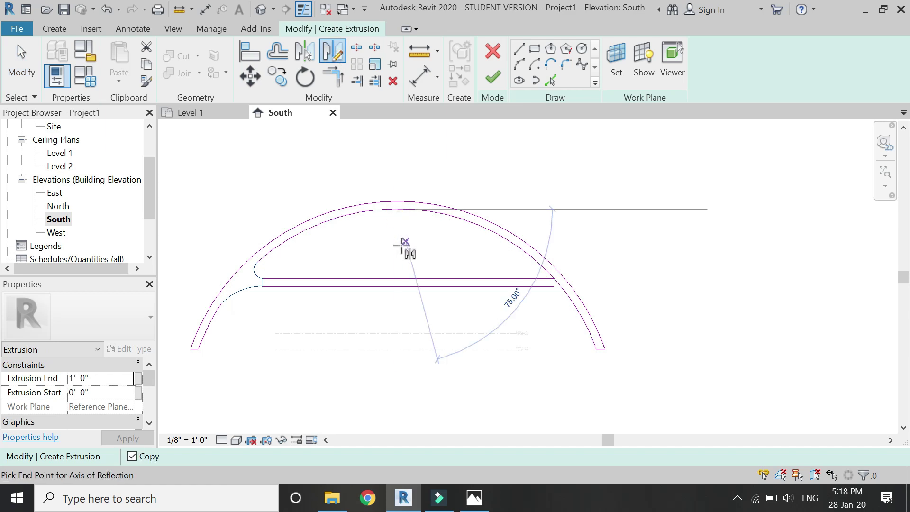
left_click(397, 251)
key("Escape")
scroll(549, 289, "up", 6)
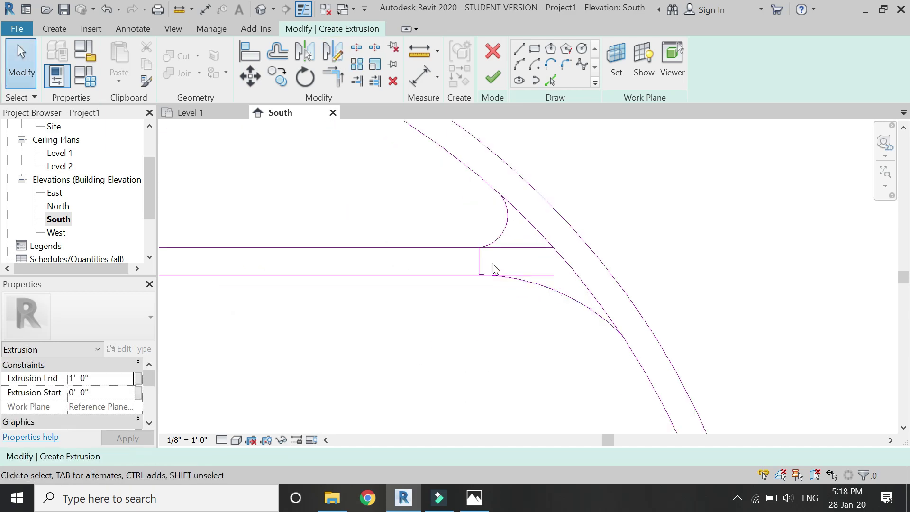
- Delete the duplicate top and bottom horizontal lines
left_click(438, 240)
key("Delete")
left_click(456, 282)
key("Delete")
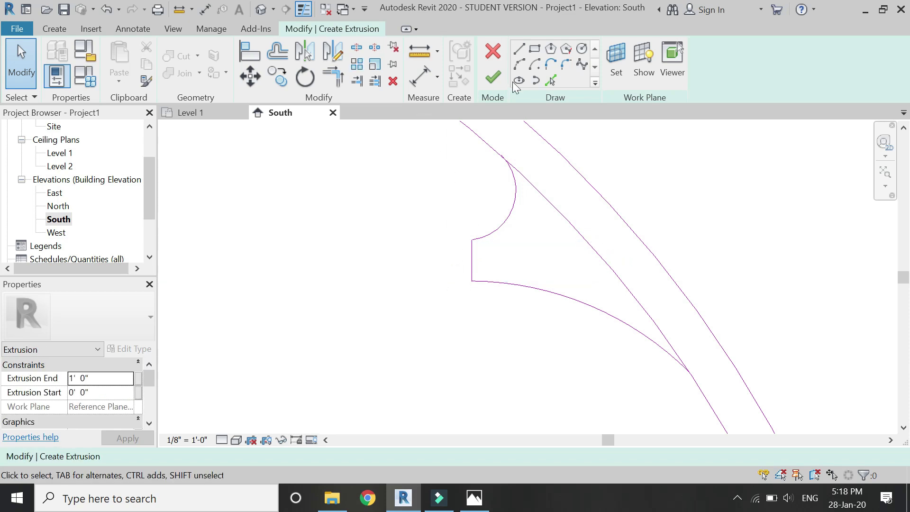
- Trim the top line and lower arc back to corners with Trim/Extend to Corner
key("s")
key("l")
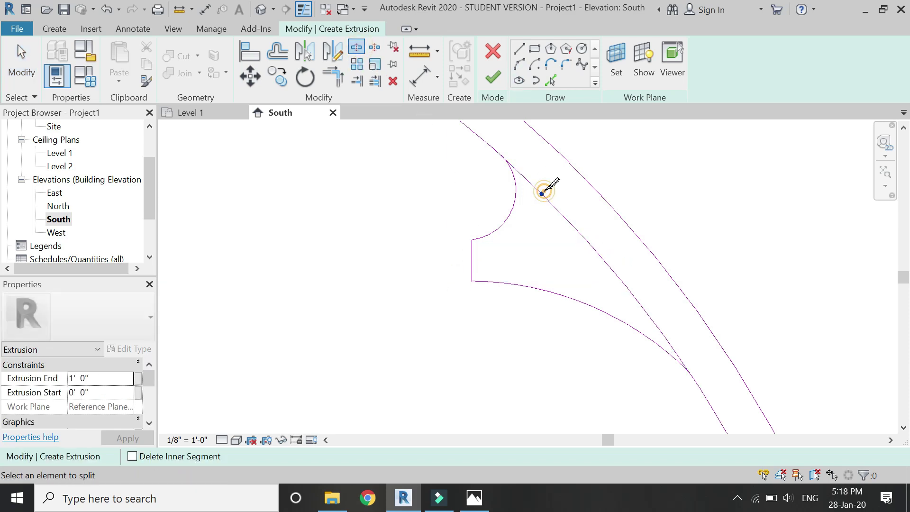
key("t")
key("r")
left_click(473, 138)
left_click(519, 198)
left_click(551, 287)
left_click(711, 392)
scroll(738, 305, "down", 5)
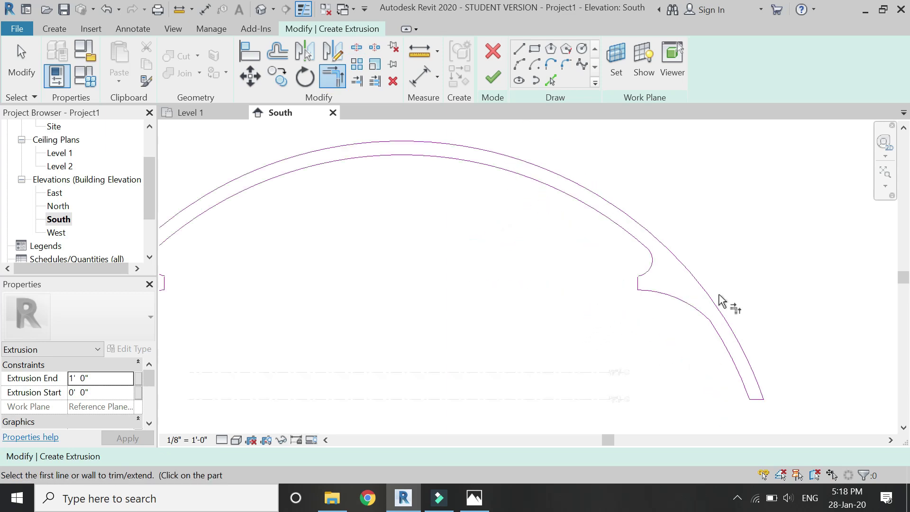
scroll(584, 291, "up", 2)
key("Escape")
scroll(360, 301, "up", 5)
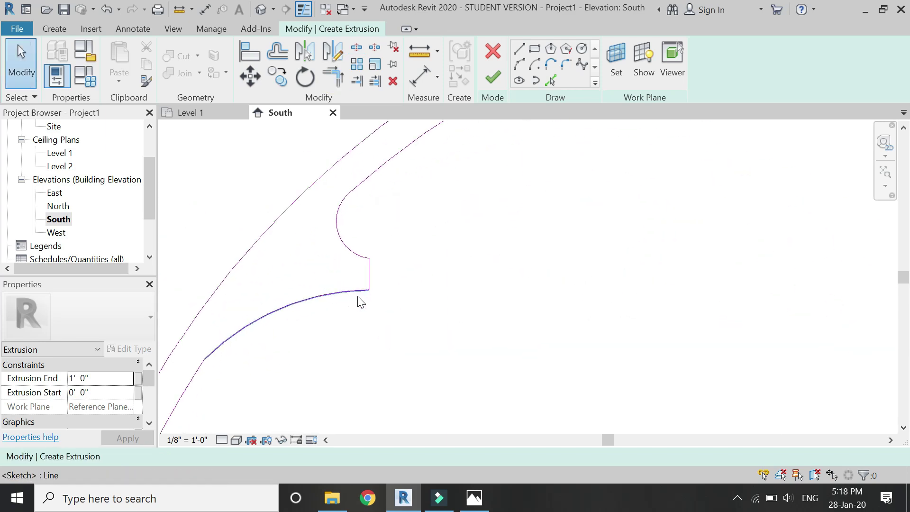
- Draw a 45° diagonal line down from the left notch corner
key("l")
key("i")
scroll(365, 254, "up", 2)
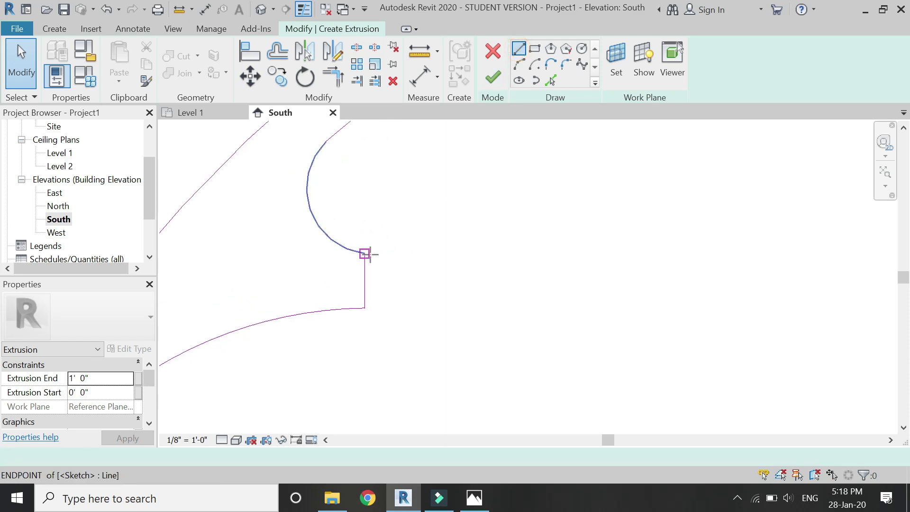
left_click(367, 253)
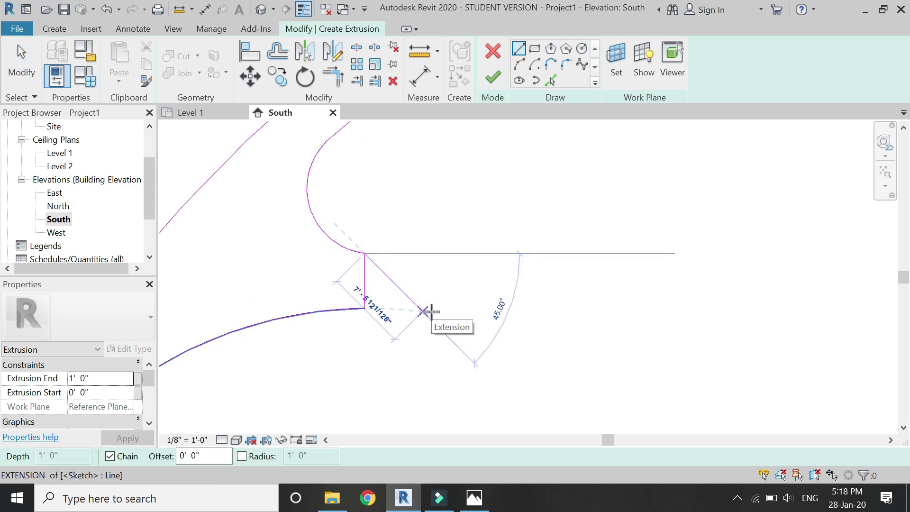
left_click(430, 312)
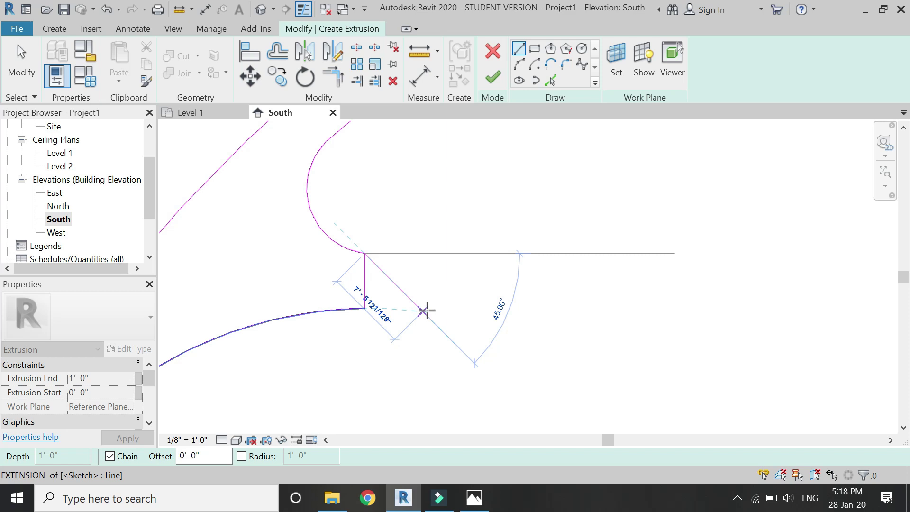
key("Escape")
scroll(369, 285, "up", 1)
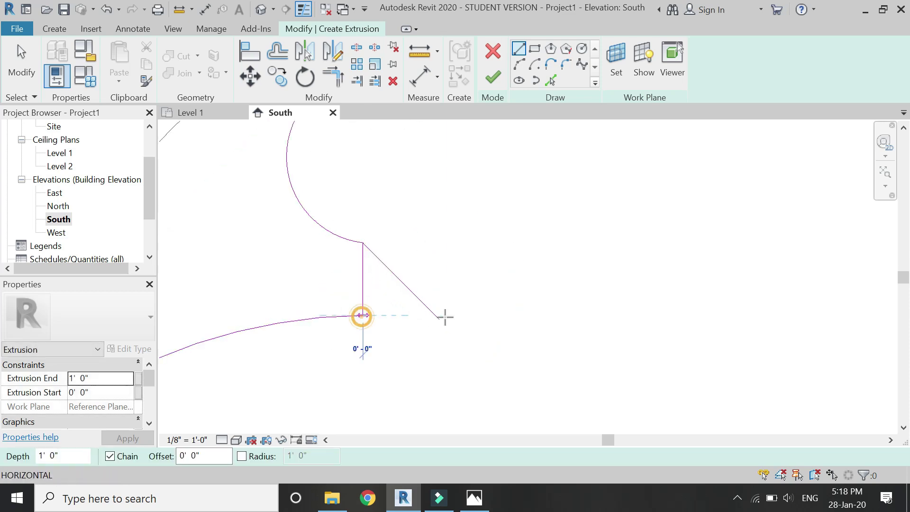
- Add a horizontal line at the notch and trim it with the diagonal into a triangle
left_click(362, 315)
left_click(493, 315)
key("Escape")
left_click(332, 76)
left_click(407, 299)
left_click(411, 315)
key("Escape")
- Delete the left notch's vertical line and select the two triangle lines
left_click(364, 291)
key("Delete")
left_click_drag(443, 272, 403, 340)
scroll(317, 303, "down", 4)
scroll(318, 302, "down", 2)
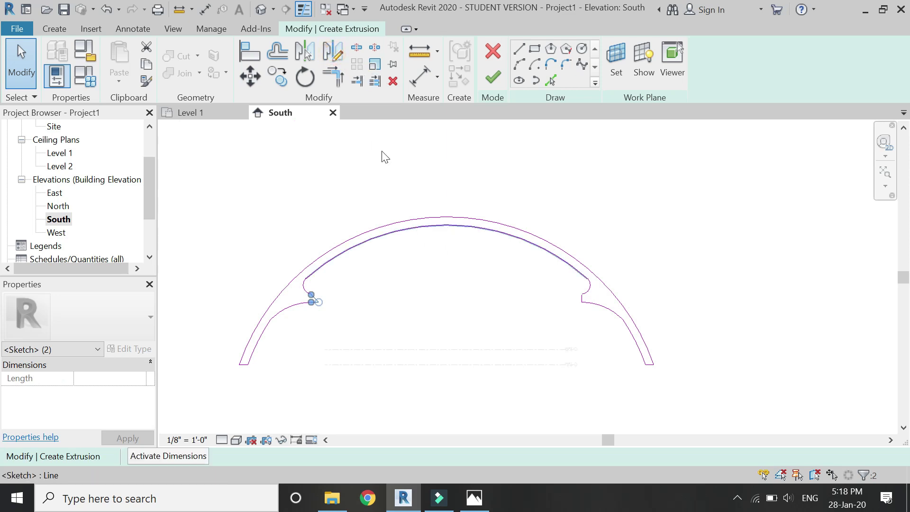
- Mirror the triangle onto the right notch and delete that notch's vertical line
left_click(332, 52)
left_click(446, 226)
left_click(446, 269)
scroll(582, 284, "up", 4)
key("Escape")
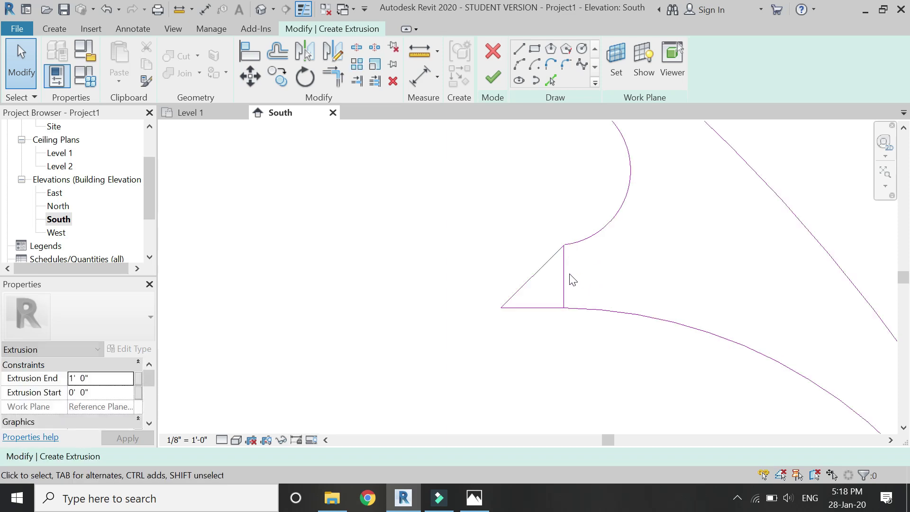
left_click(582, 276)
key("Delete")
scroll(652, 262, "down", 3)
scroll(672, 303, "down", 1)
scroll(360, 205, "up", 1)
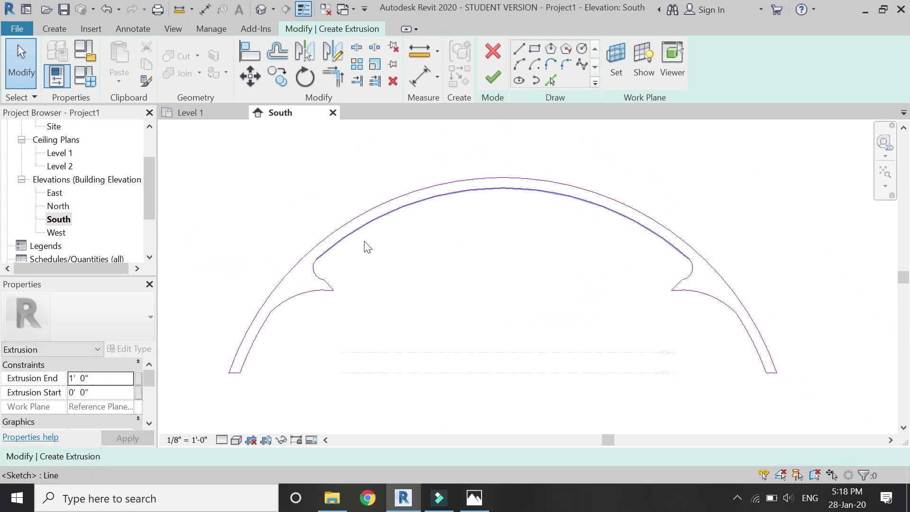
- Set Extrusion End to 3' and finish the extrusion sketch
left_click(101, 377)
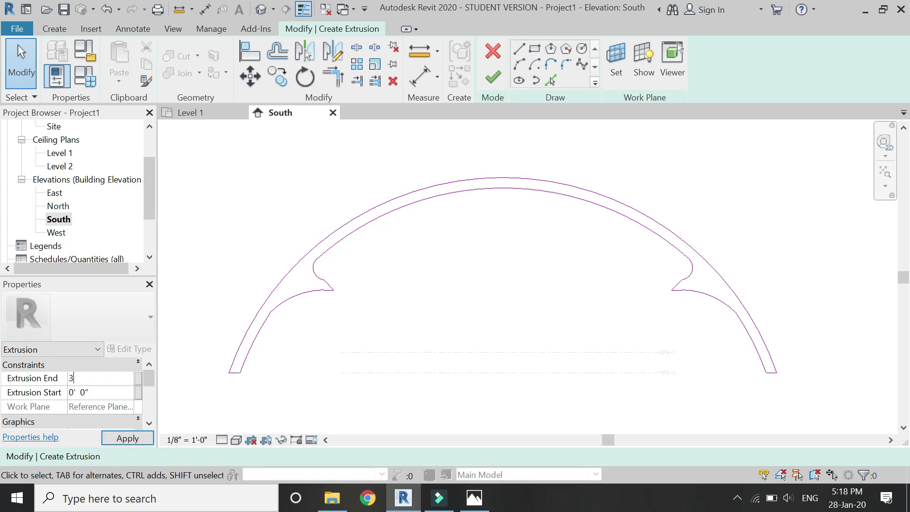
type("3'  0\"")
left_click(500, 77)
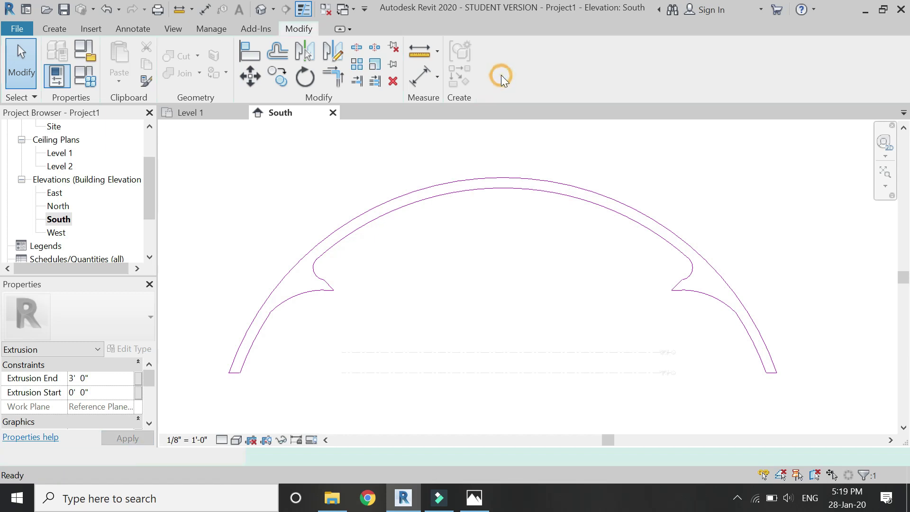
- In the default 3D view, set the arch extrusion's Extrusion End to 5'
left_click(337, 173)
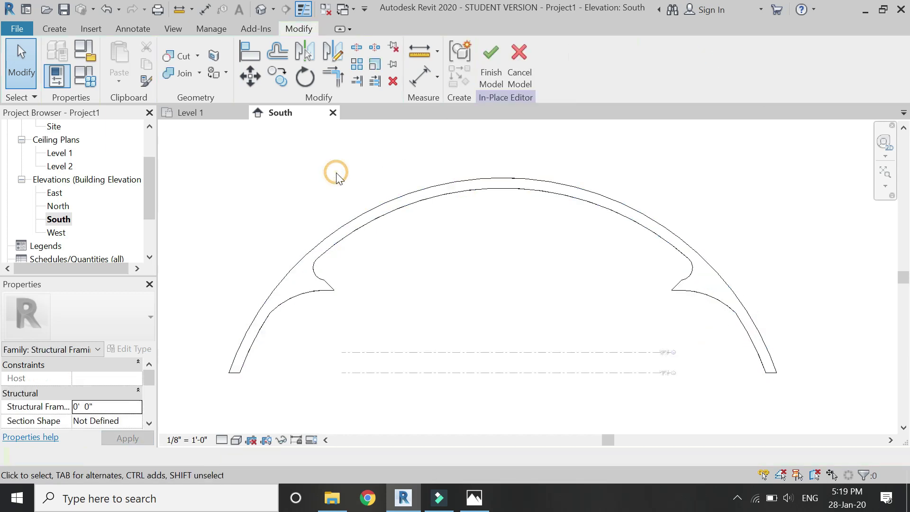
left_click(264, 9)
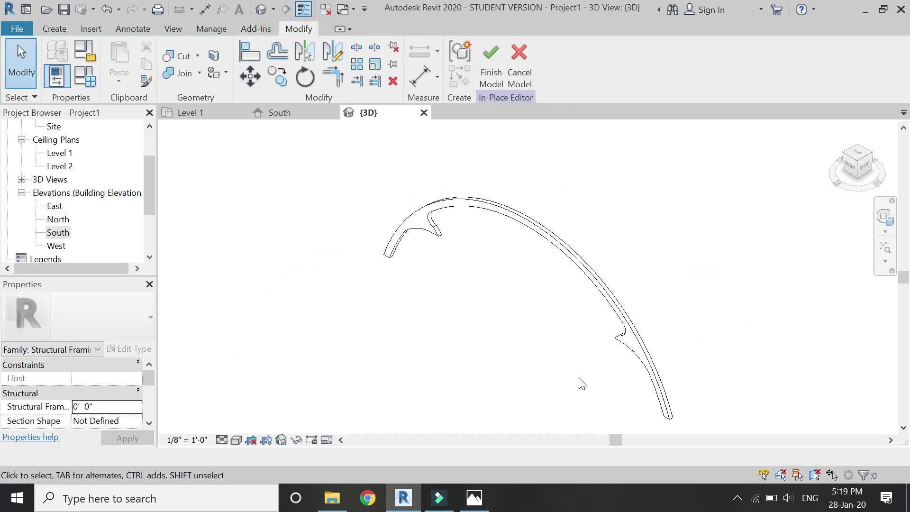
scroll(582, 383, "up", 2)
left_click(574, 230)
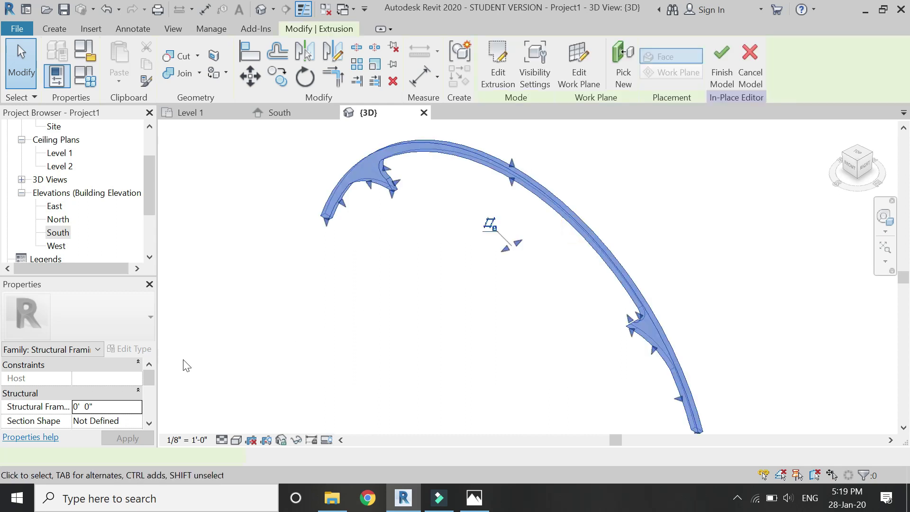
left_click(105, 383)
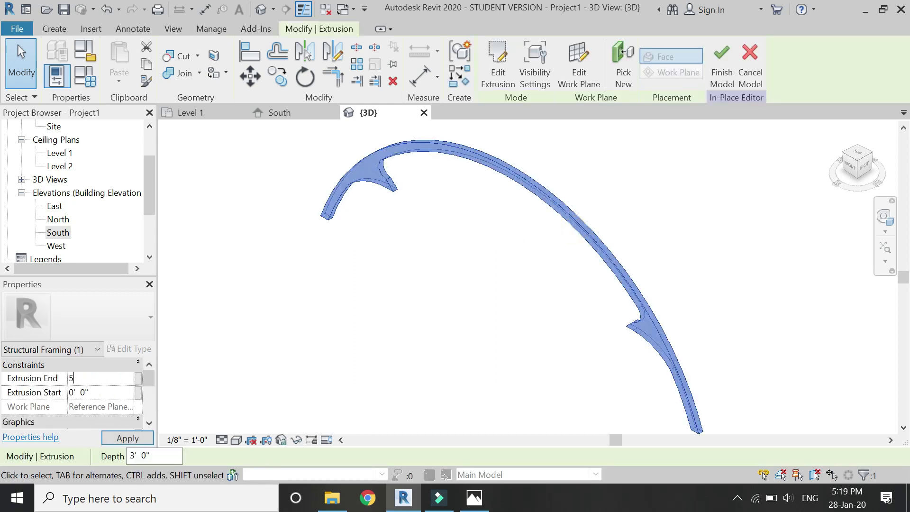
left_click(294, 332)
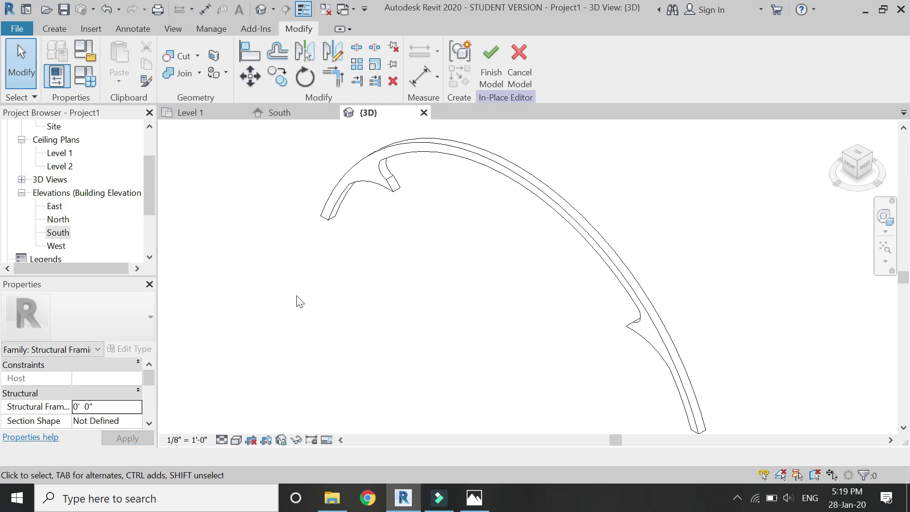
- Return to the South elevation of the arch
scroll(386, 139, "up", 3)
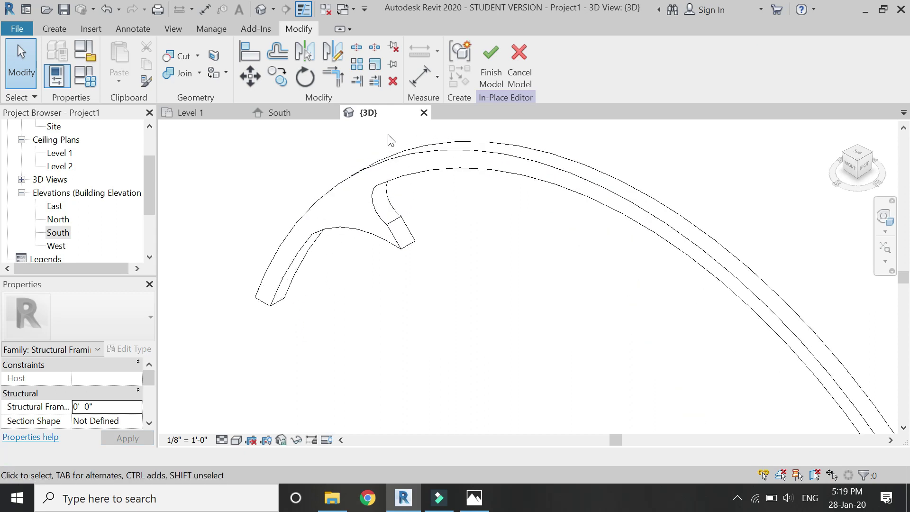
scroll(396, 193, "down", 4)
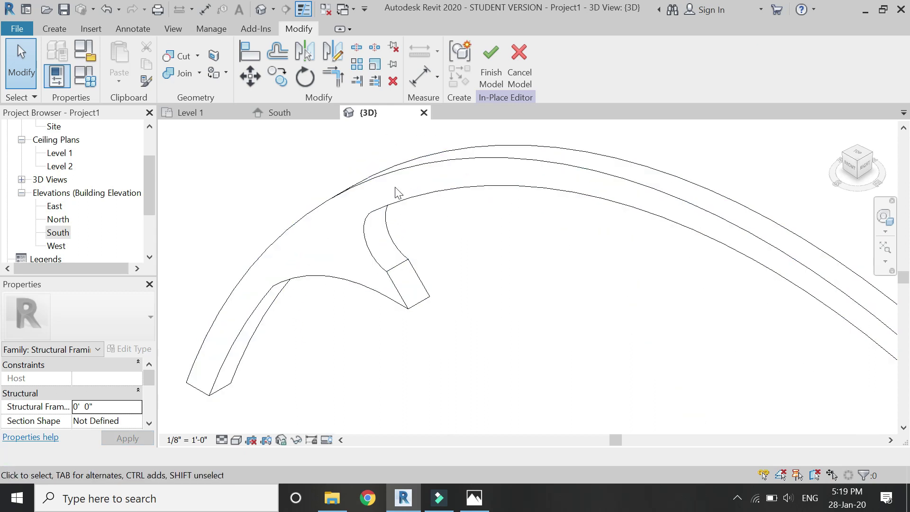
scroll(403, 315, "up", 1)
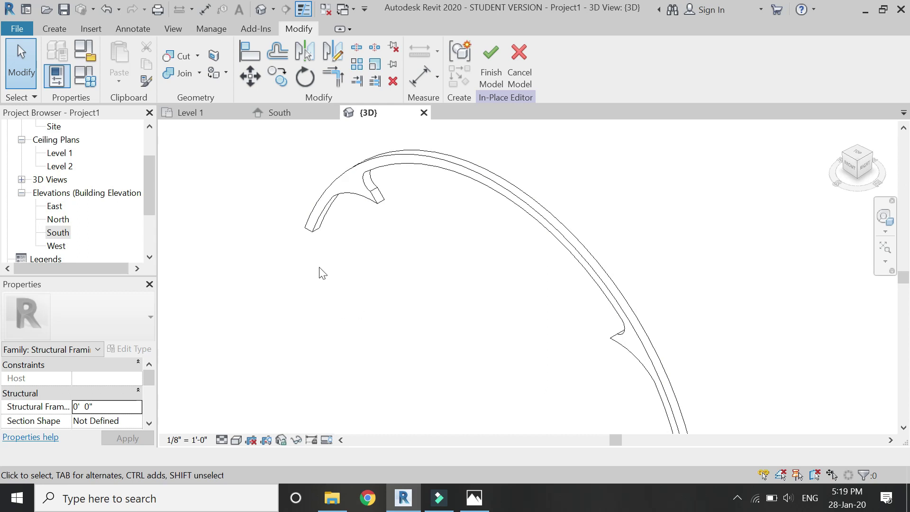
left_click(283, 113)
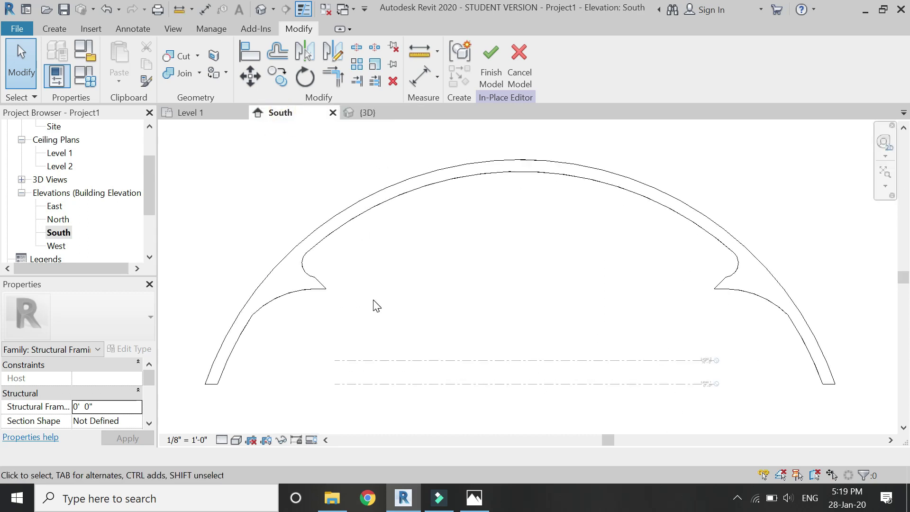
left_click(58, 29)
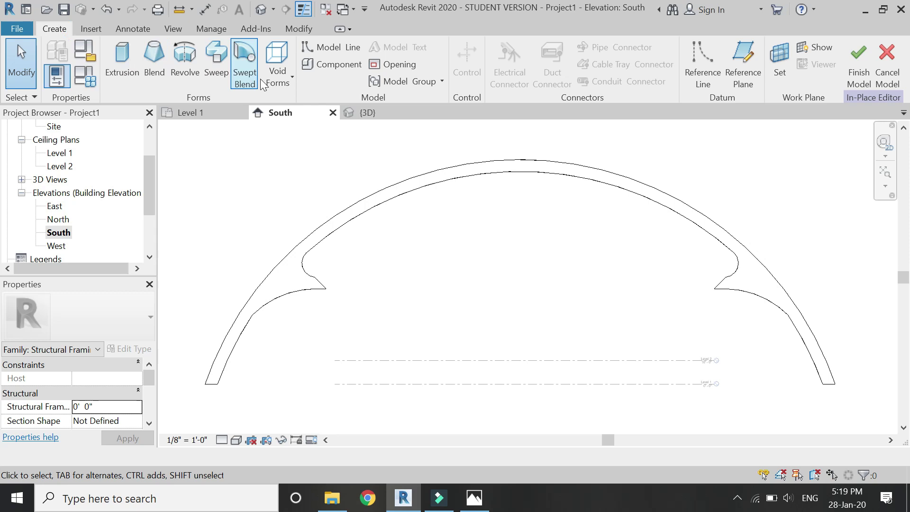
- Start a void sweep path sketch on work plane Reference Plane : 1
left_click(278, 78)
left_click(328, 198)
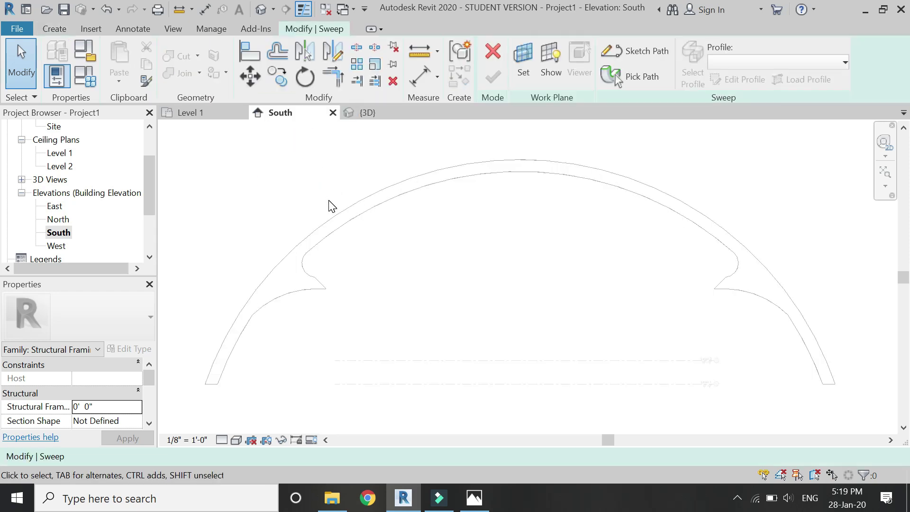
left_click(645, 50)
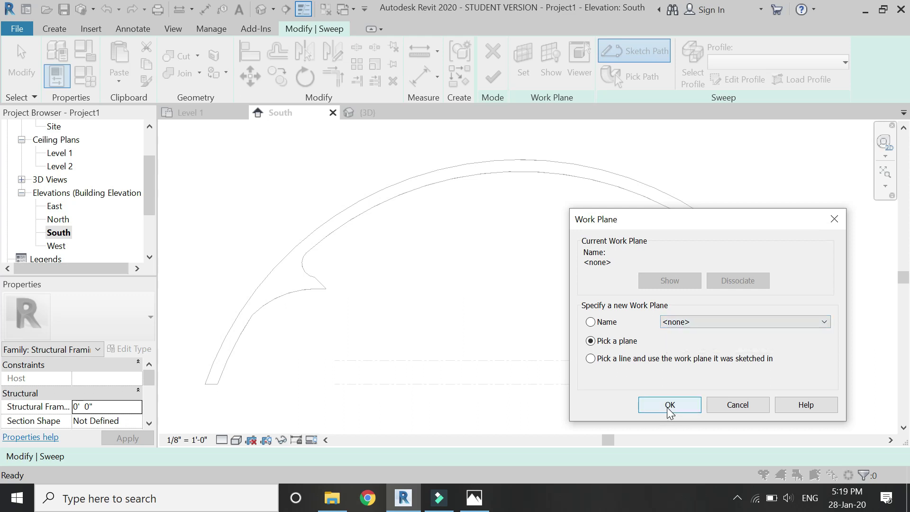
left_click(671, 326)
left_click(688, 360)
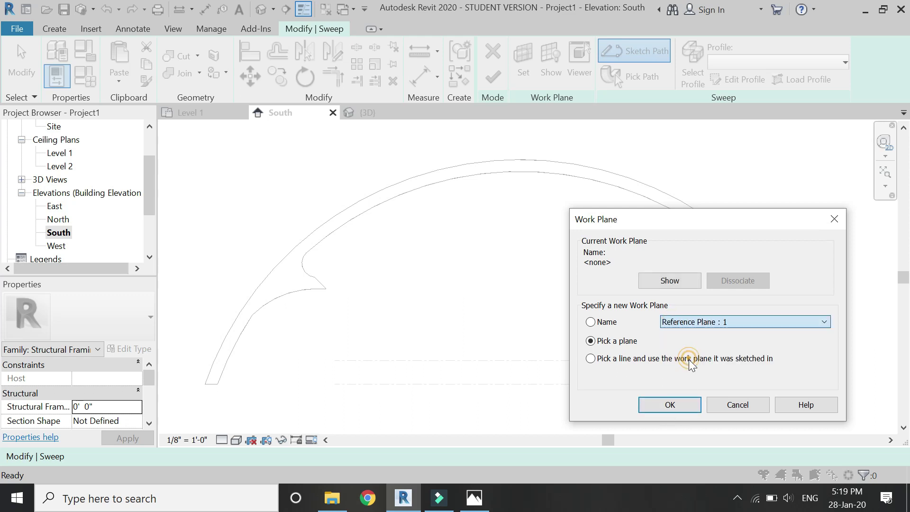
left_click(670, 404)
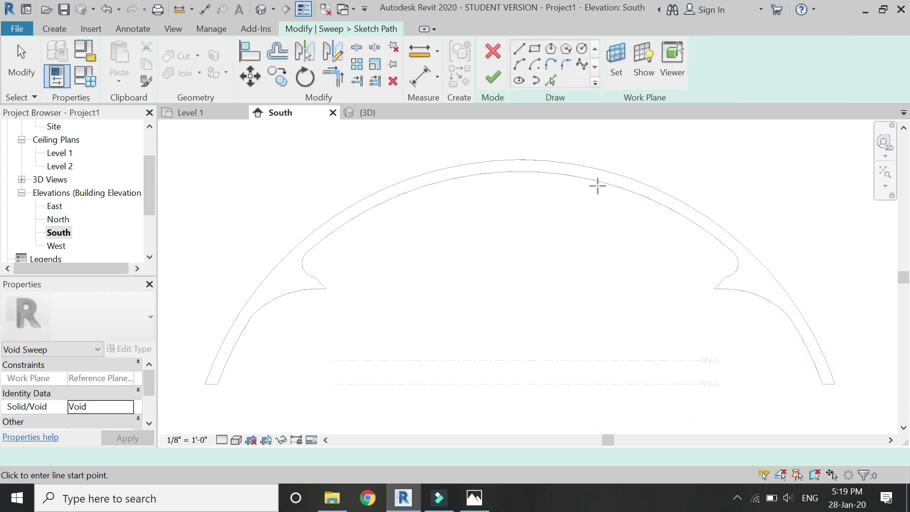
- Pick the arch's outer arc as the sweep path and finish the path
left_click(550, 80)
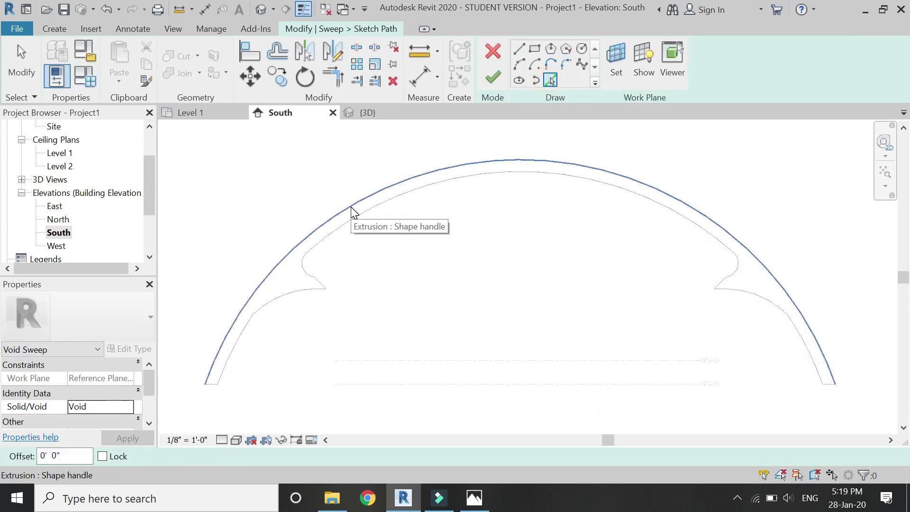
left_click(351, 209)
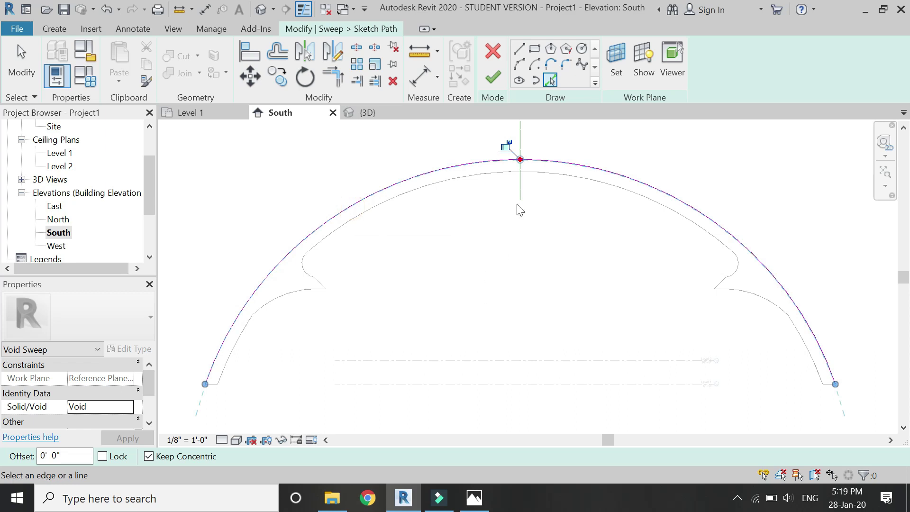
left_click(494, 78)
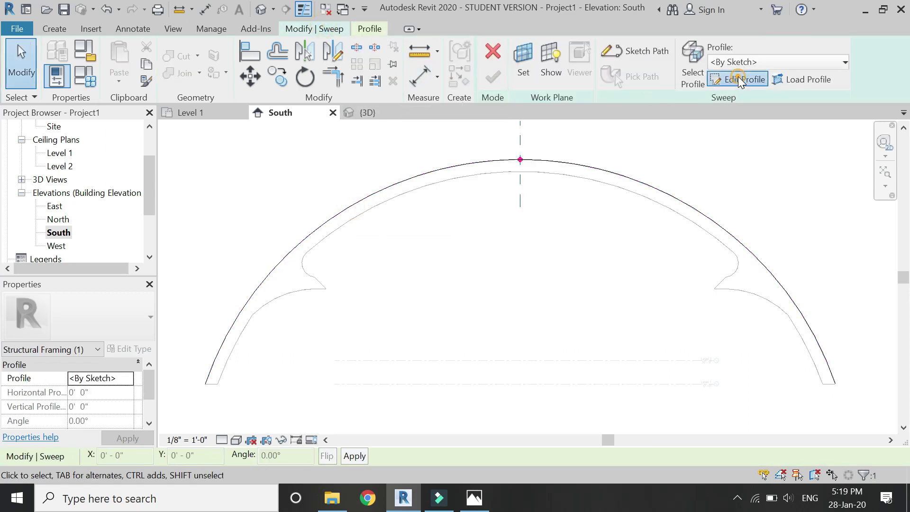
left_click(738, 79)
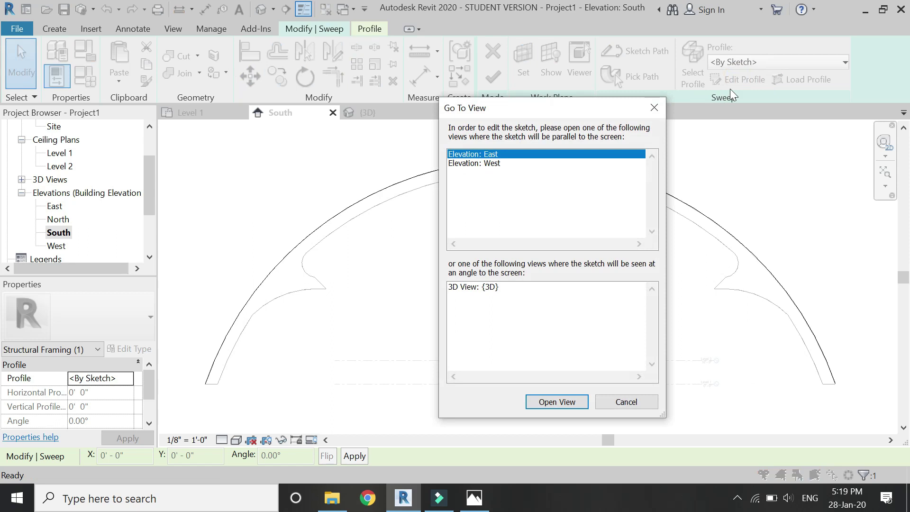
- In the East elevation, draw the profile's horizontal top line and left vertical line
left_click(567, 402)
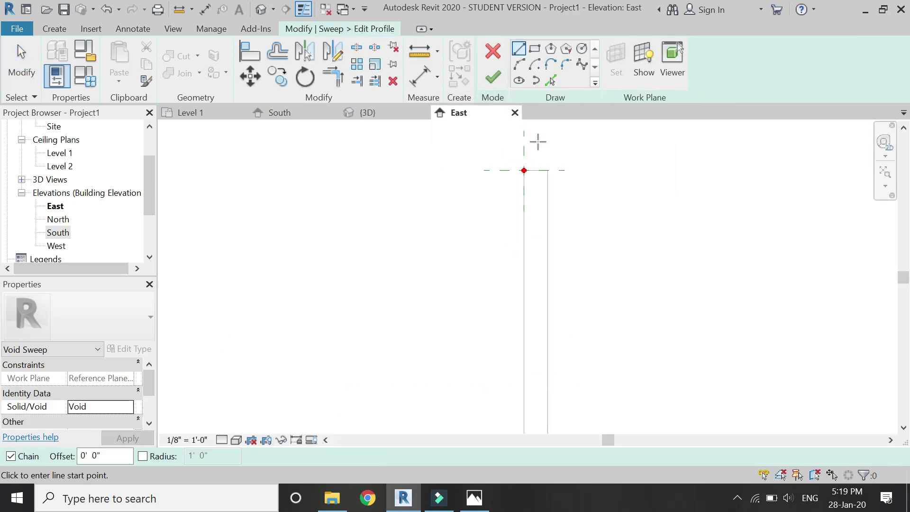
scroll(516, 176, "up", 5)
left_click(496, 187)
left_click(717, 186)
key("Escape")
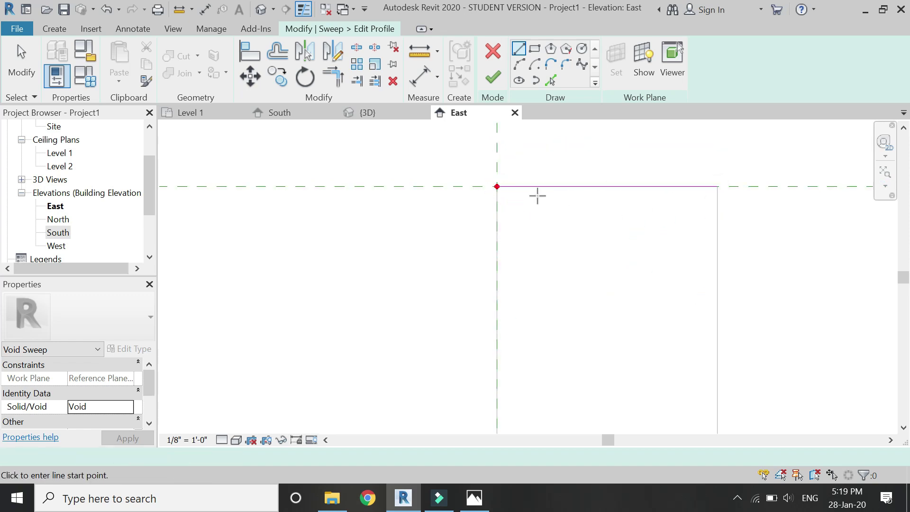
left_click(497, 187)
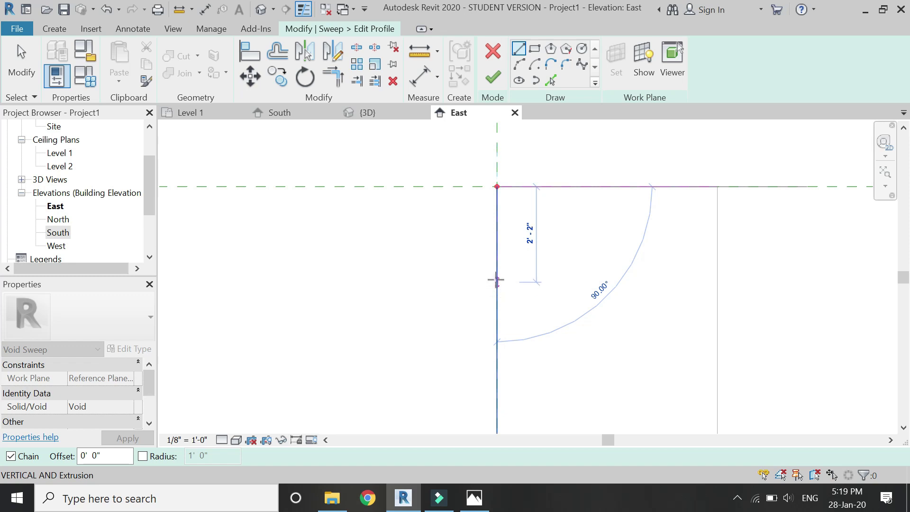
left_click(496, 275)
key("Escape")
- Add a start-end-radius corner arc and trim it cleanly to the vertical line
left_click(519, 65)
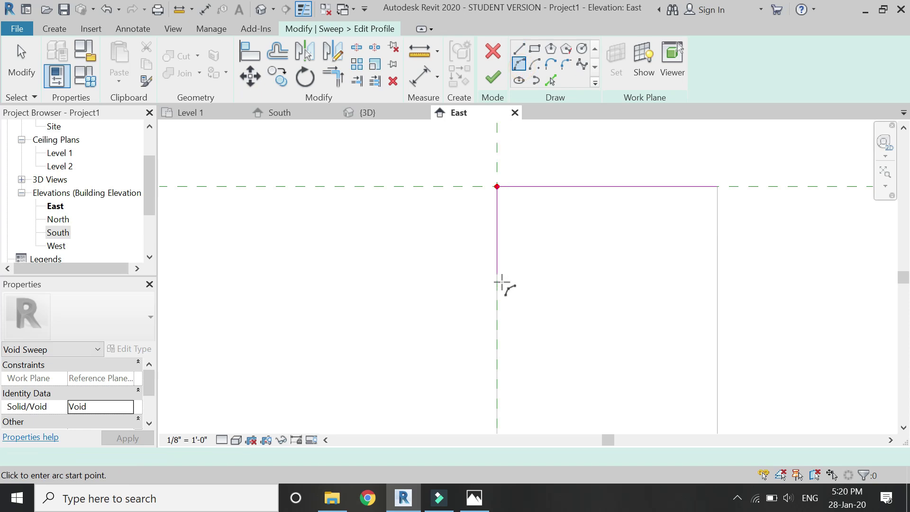
left_click(496, 275)
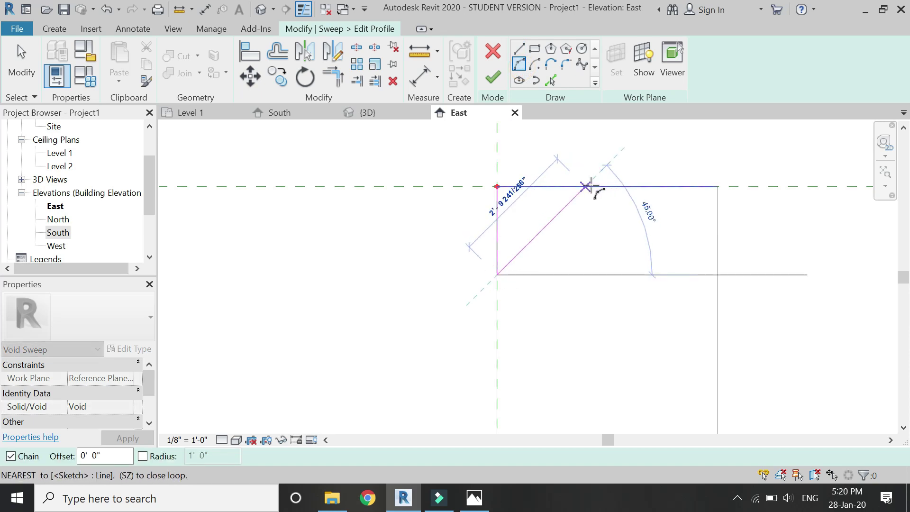
left_click(586, 187)
left_click(531, 203)
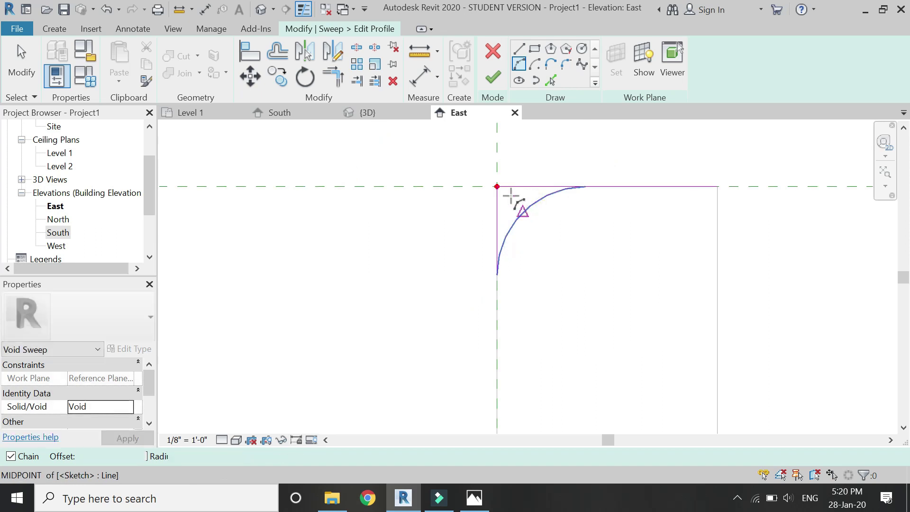
left_click(332, 76)
left_click(535, 202)
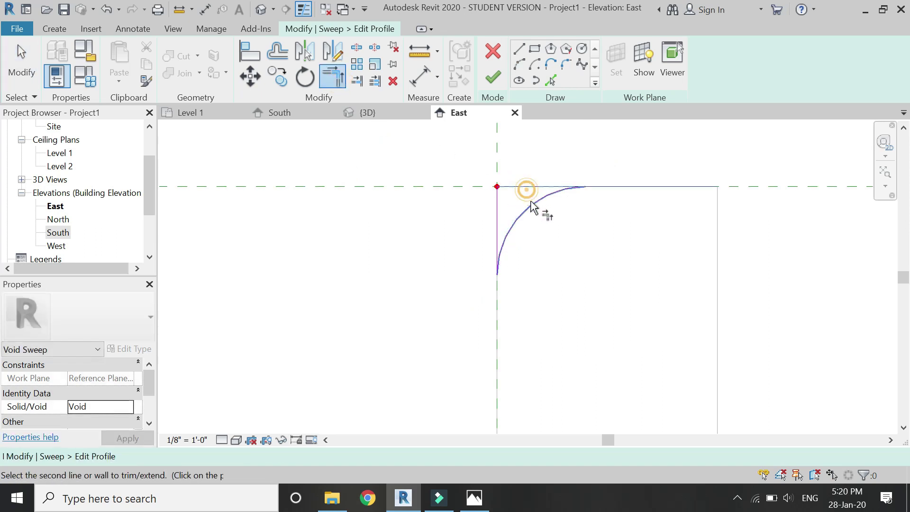
left_click(496, 237)
key("Escape")
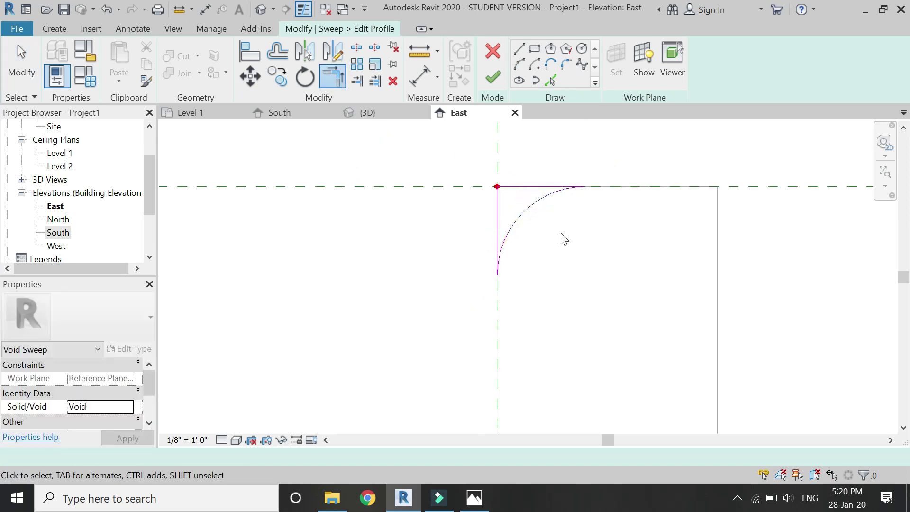
- Mirror the arched corner to the right side and move the copy into place
left_click(535, 202)
key("Tab")
left_click(498, 214)
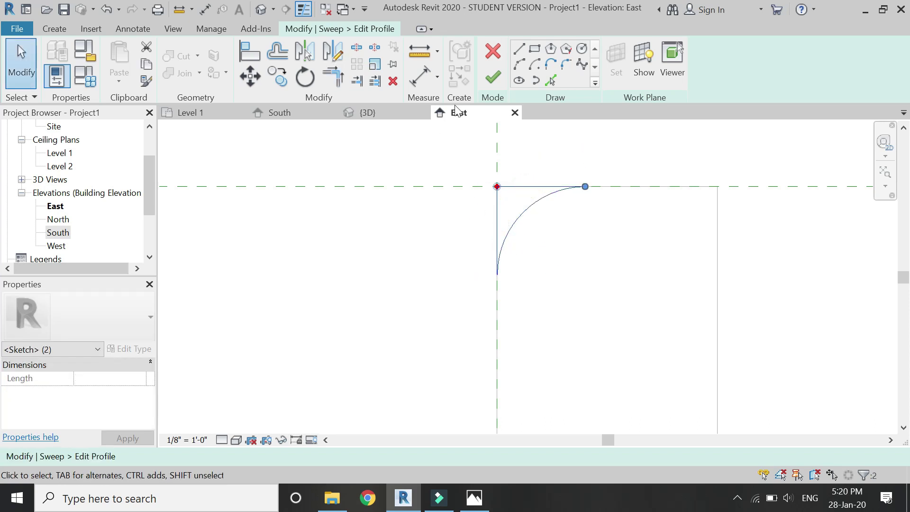
left_click(333, 52)
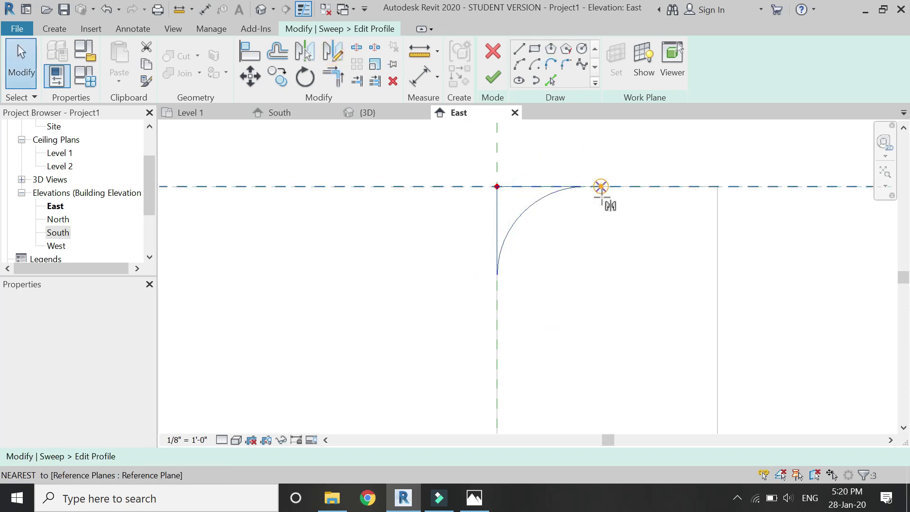
left_click(600, 187)
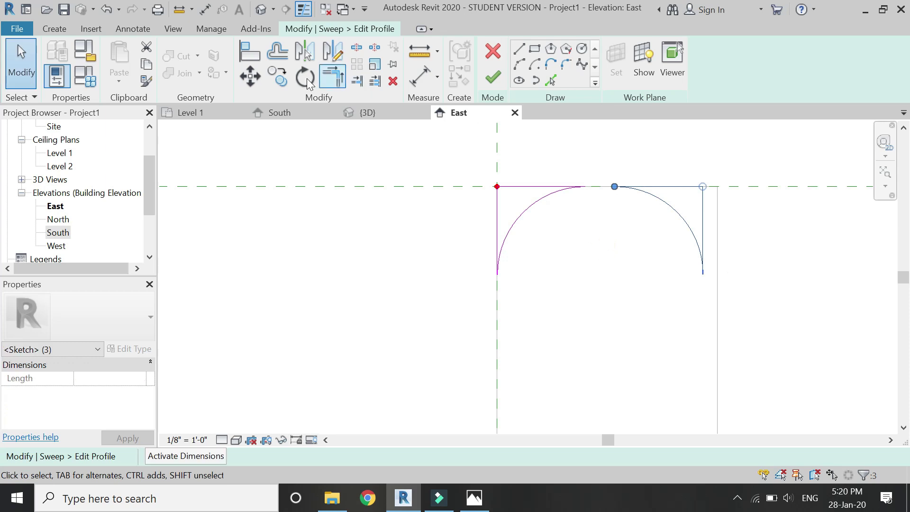
left_click(260, 84)
left_click(703, 187)
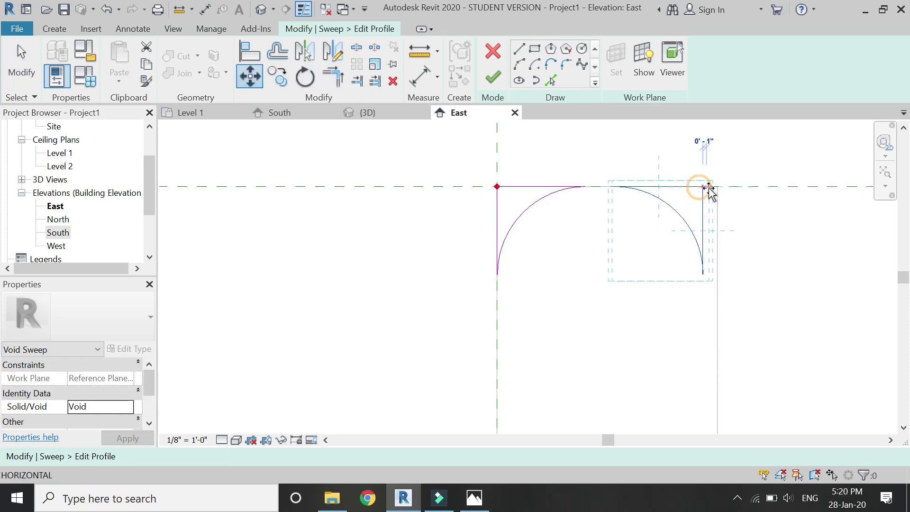
left_click(712, 187)
scroll(631, 229, "down", 3)
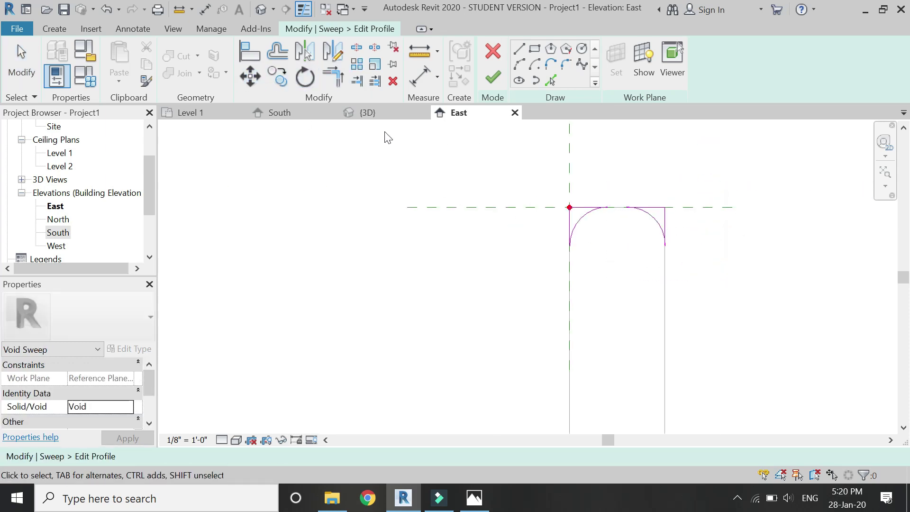
left_click(370, 116)
scroll(572, 183, "down", 5)
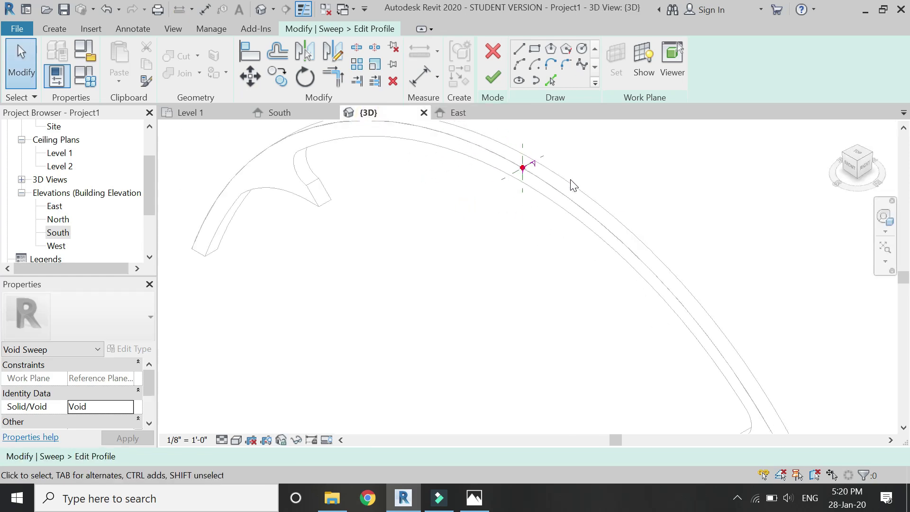
- Finish the sweep profile and commit the void sweep
left_click(494, 81)
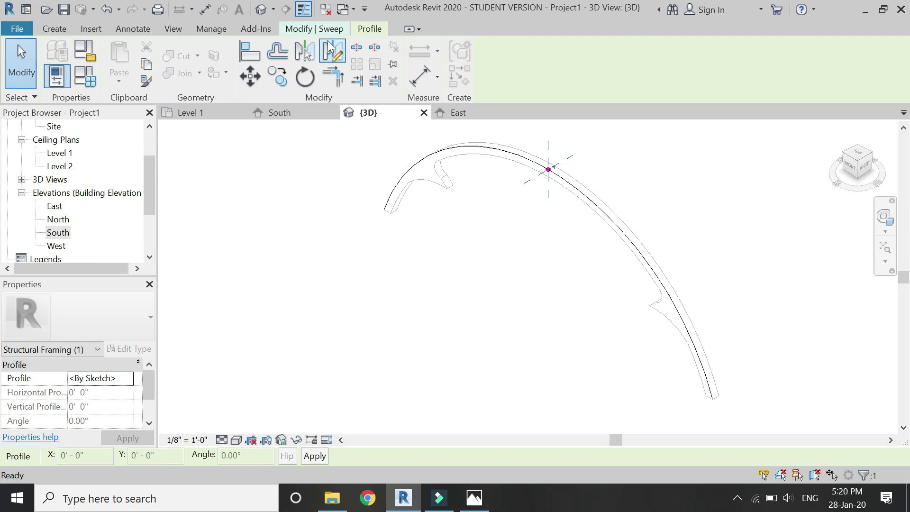
left_click(327, 31)
left_click(494, 79)
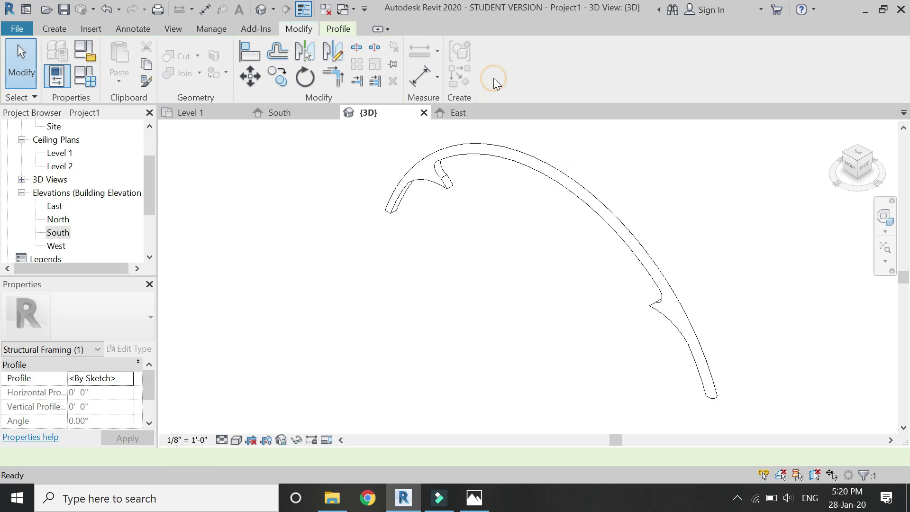
left_click(528, 213)
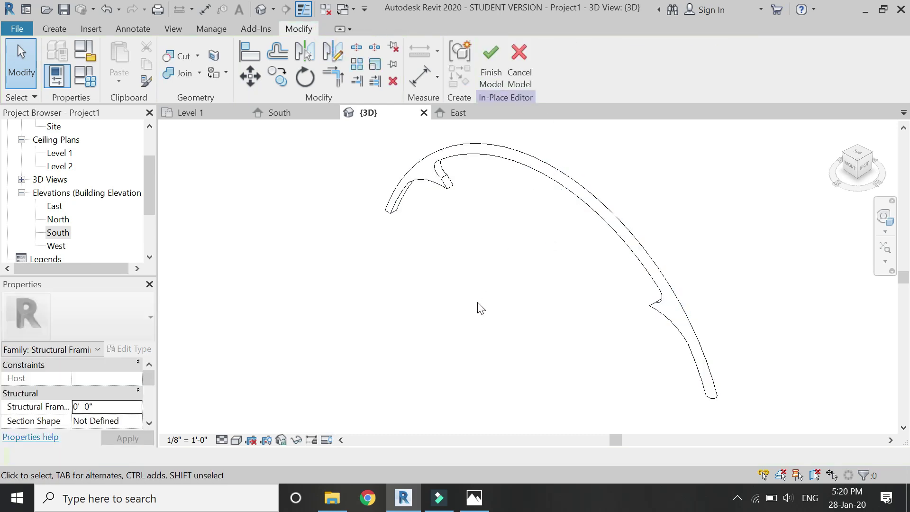
- Switch the 3D view to Consistent Colors and select the void sweep on the arch
left_click(236, 440)
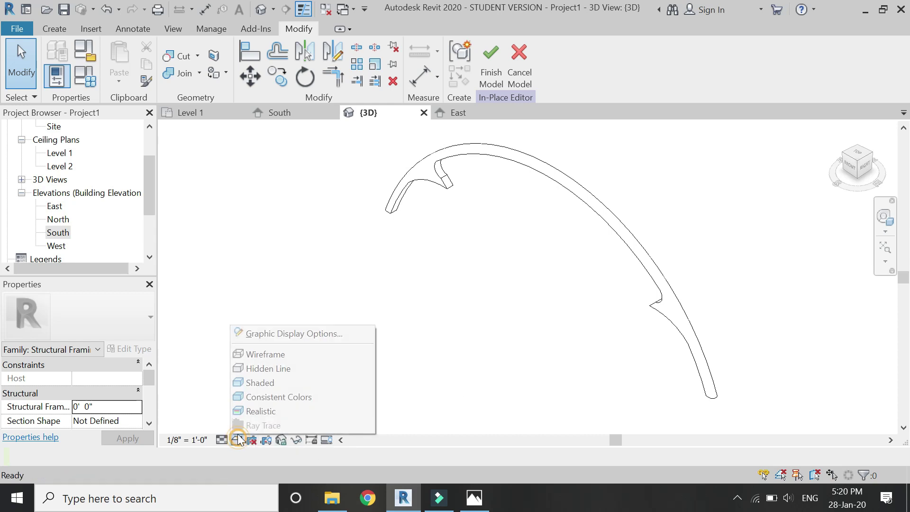
left_click(250, 392)
scroll(588, 283, "up", 5)
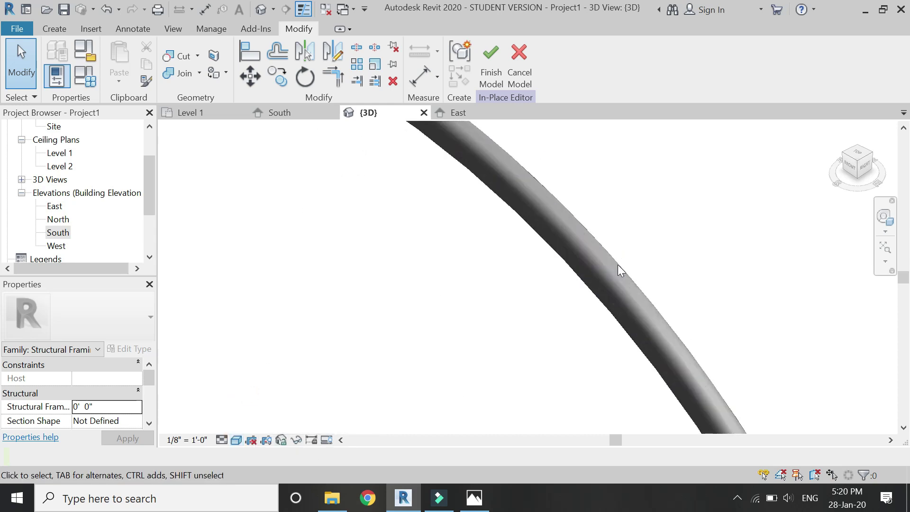
scroll(596, 274, "up", 2)
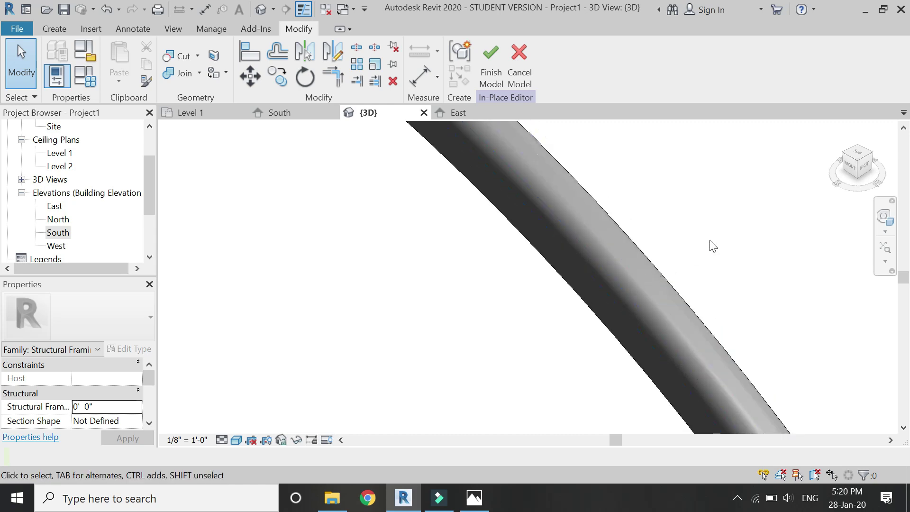
scroll(775, 222, "down", 5)
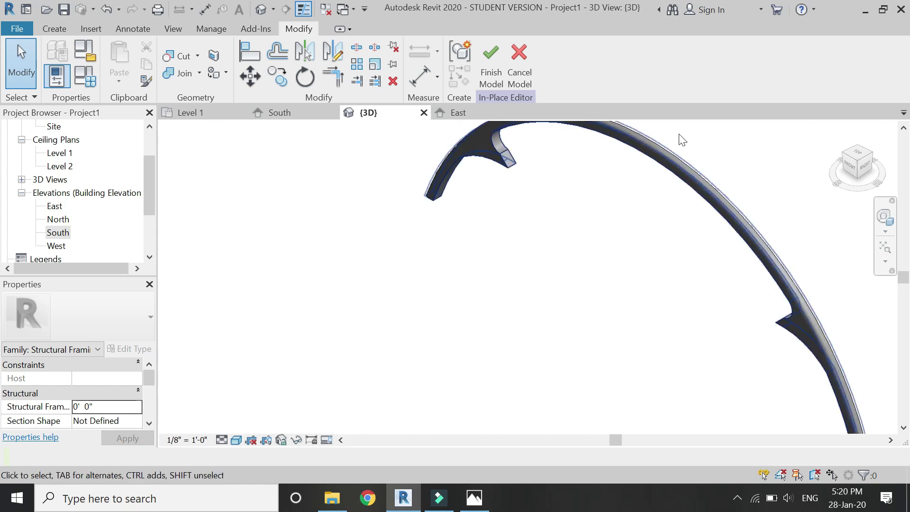
scroll(688, 197, "up", 4)
left_click(694, 206)
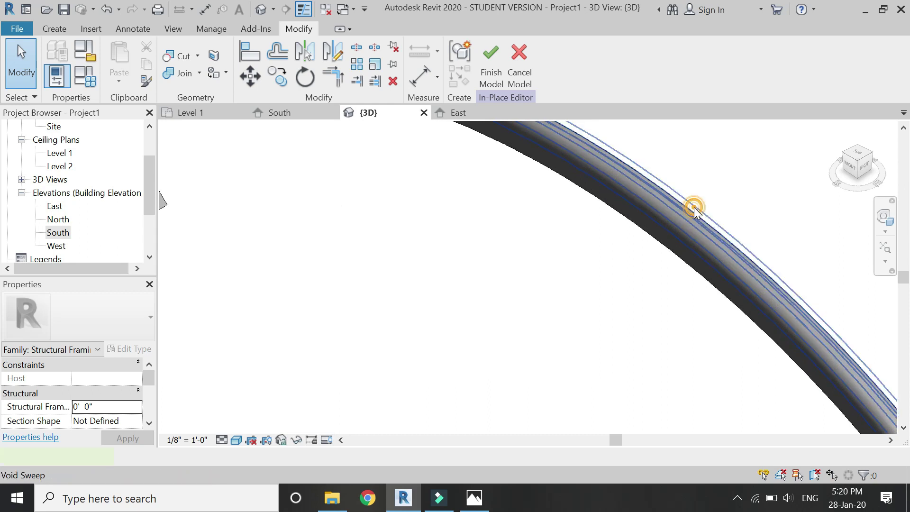
- Reopen the void sweep's profile for editing in the East elevation
double_click(694, 207)
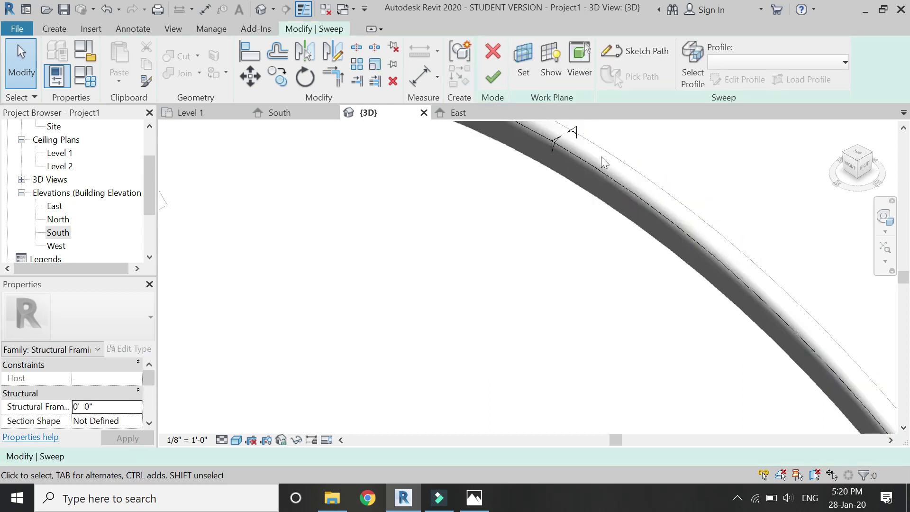
scroll(568, 131, "up", 2)
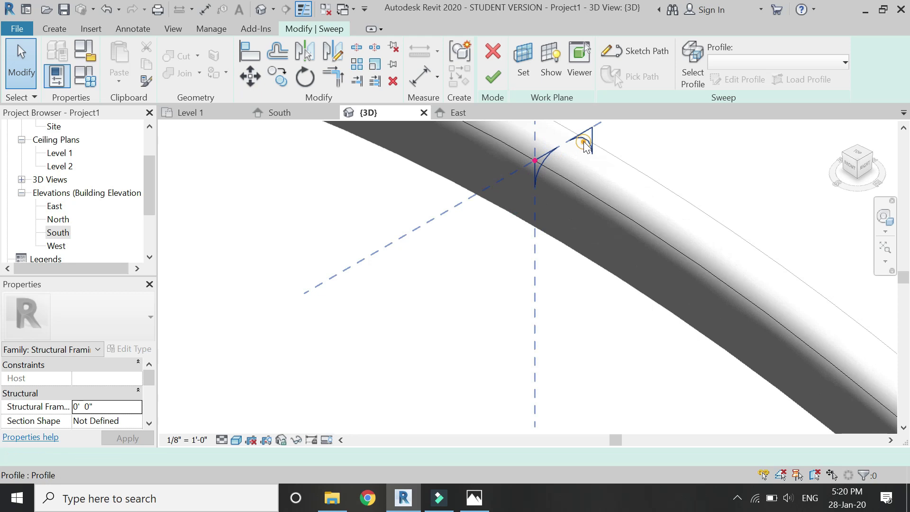
double_click(583, 142)
left_click(455, 114)
scroll(607, 214, "up", 3)
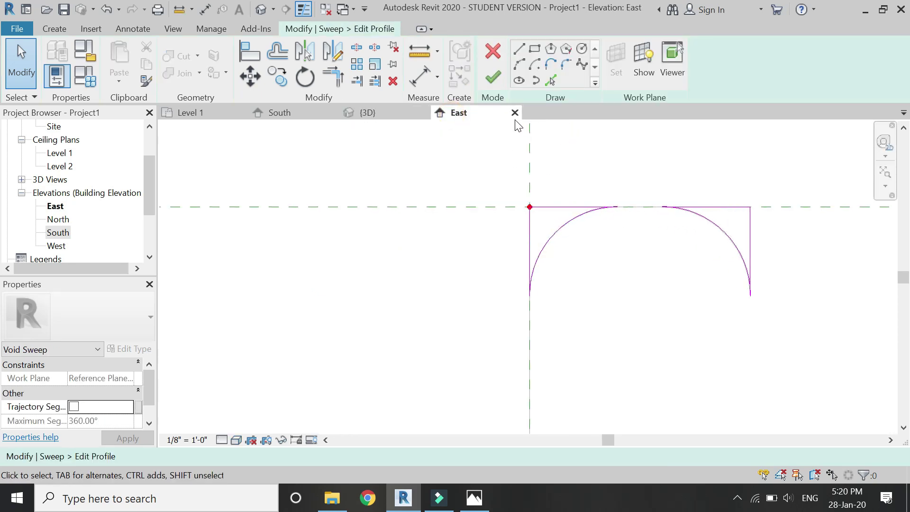
- Draw straight diagonal lines across the left and right arcs
left_click(521, 46)
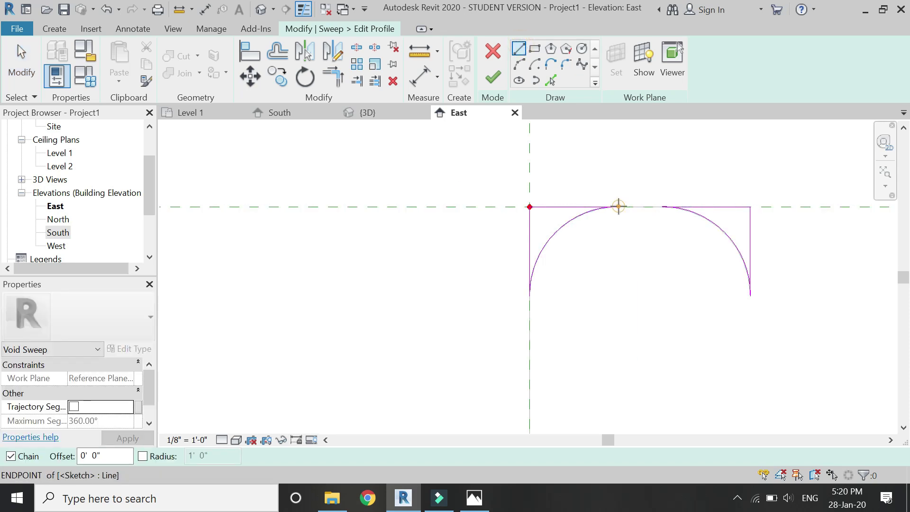
left_click(618, 207)
left_click(530, 295)
left_click(662, 207)
left_click(751, 294)
key("Escape")
scroll(646, 220, "up", 2)
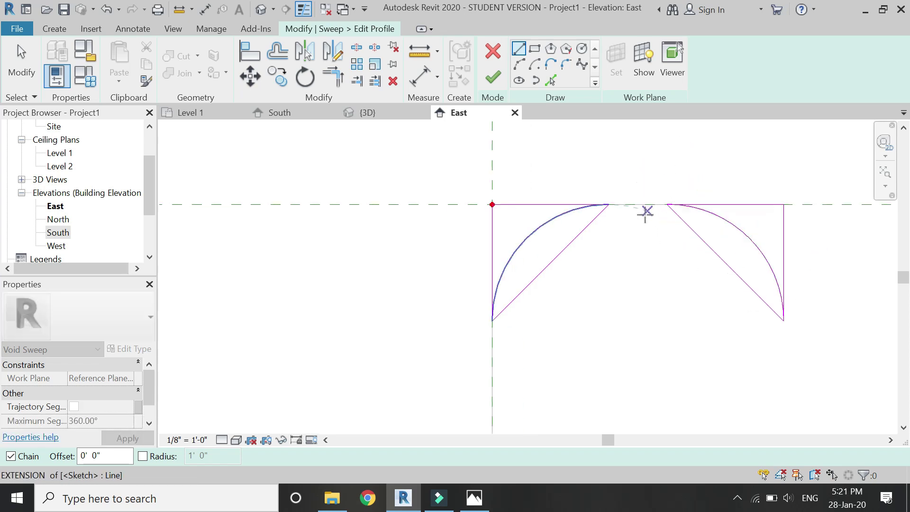
key("Escape")
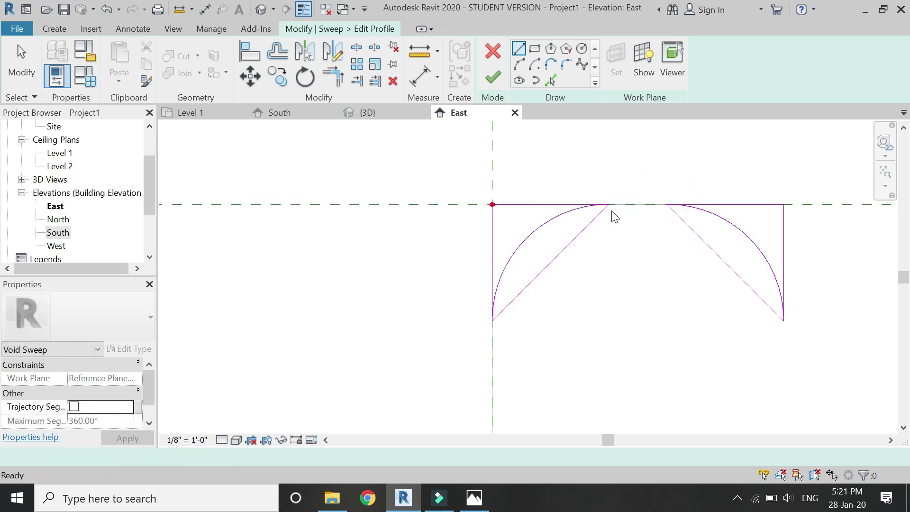
- Slide the diagonals' top ends along the top edge so they meet at one point
left_click(560, 228)
left_click(724, 219)
key("Escape")
left_click(601, 212)
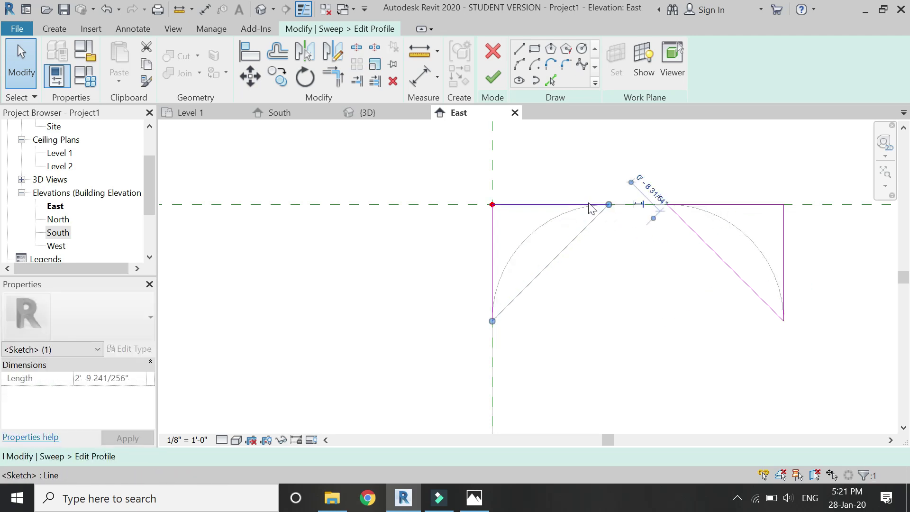
mouse_move(608, 204)
left_mouse_down()
mouse_move(663, 204)
mouse_move(634, 204)
left_mouse_up()
left_click(685, 222)
scroll(552, 171, "down", 5)
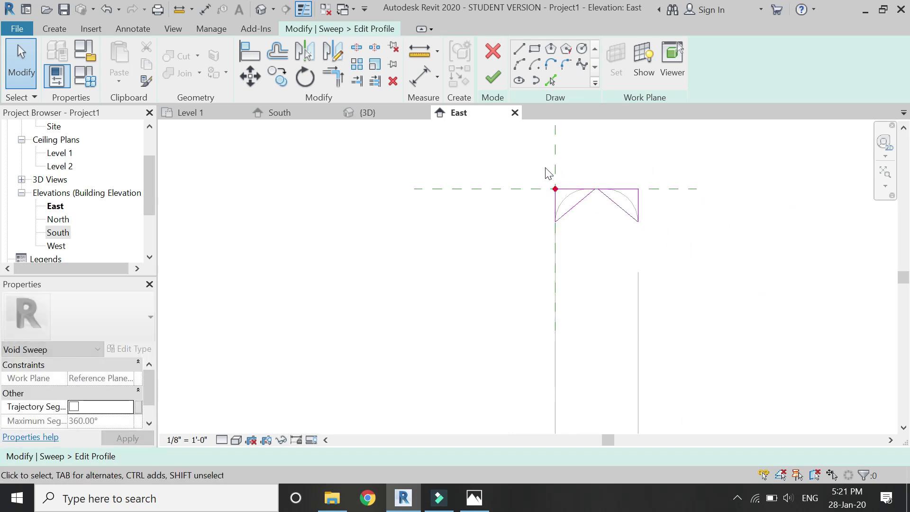
- Finish the revised chamfer profile and commit the void sweep
left_click(381, 114)
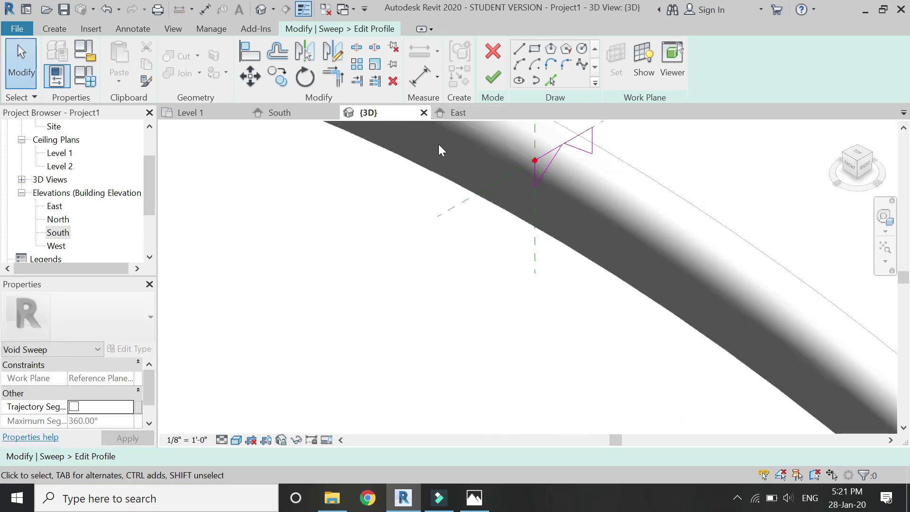
left_click(498, 73)
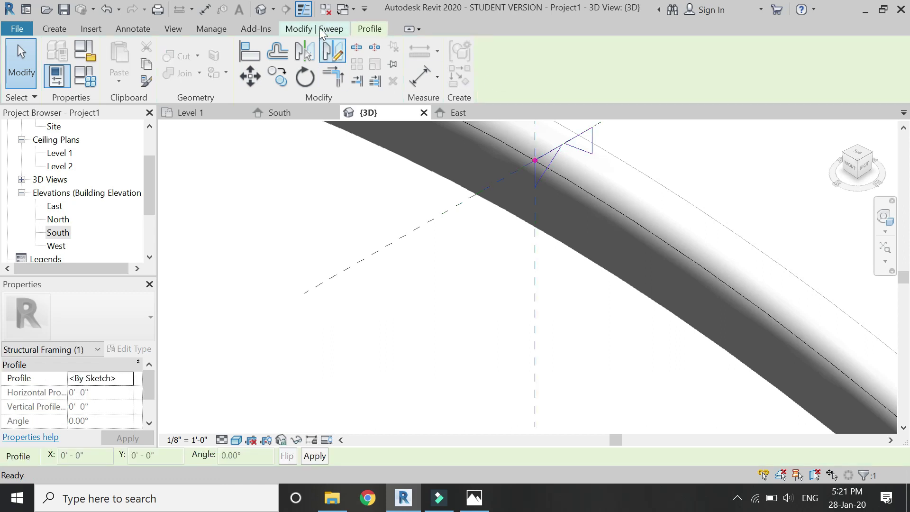
left_click(504, 81)
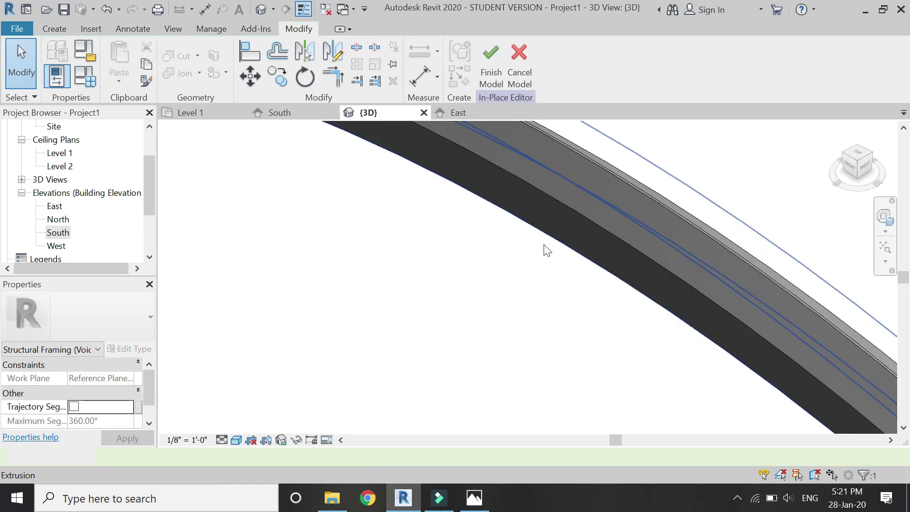
- Review the chamfered arch in 3D, then go back to the South elevation
scroll(547, 250, "down", 6)
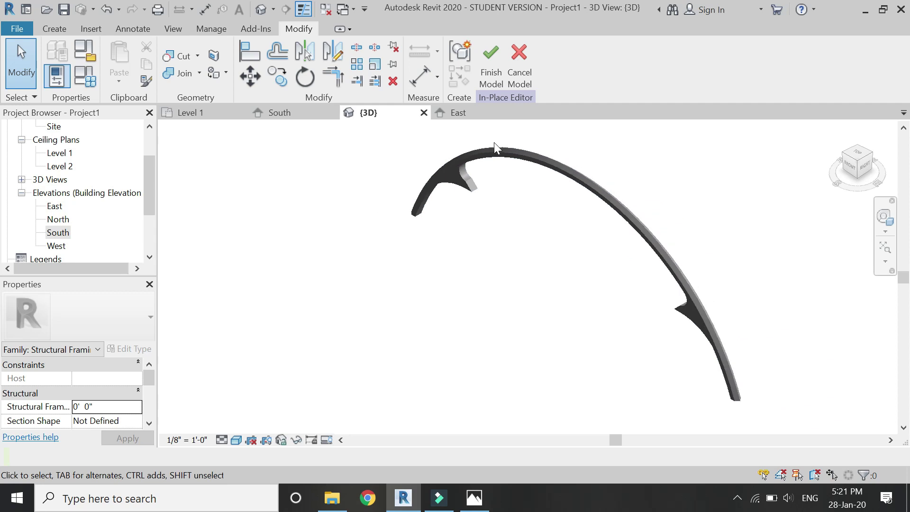
scroll(710, 375, "up", 5)
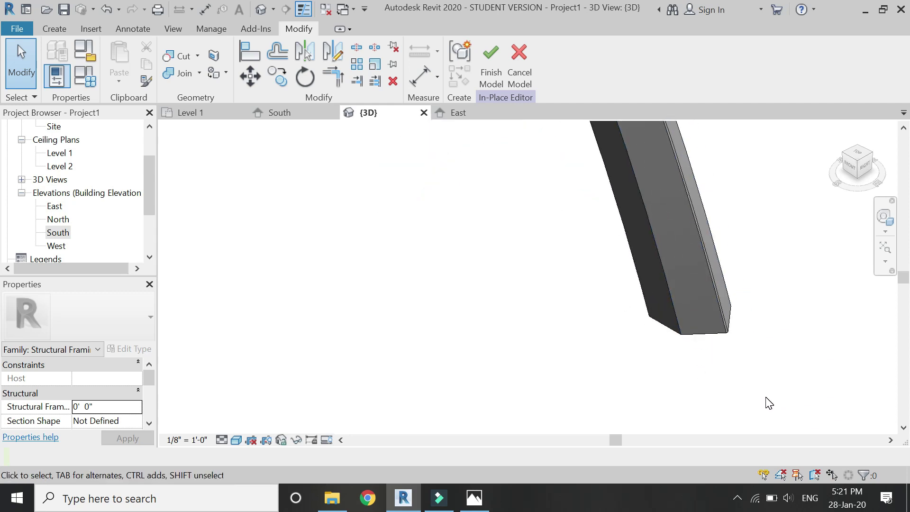
scroll(768, 400, "down", 5)
scroll(491, 263, "up", 3)
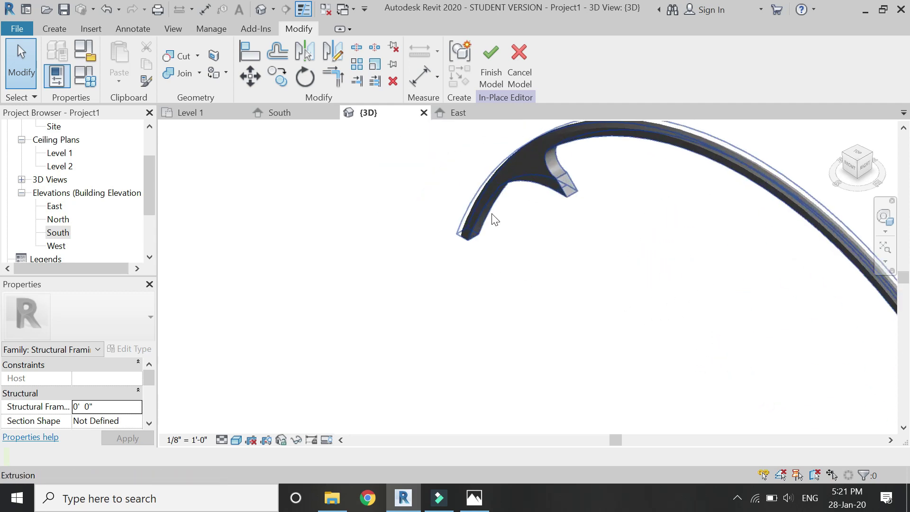
left_click(279, 115)
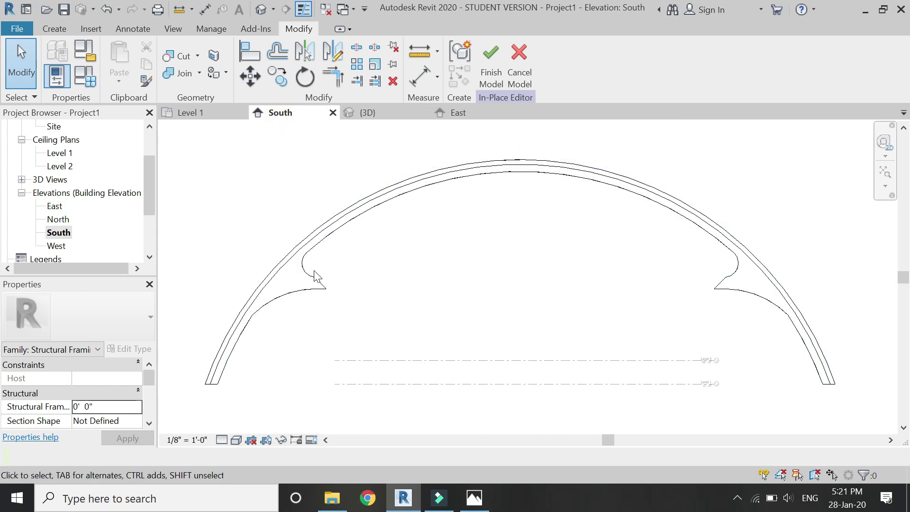
left_click(66, 28)
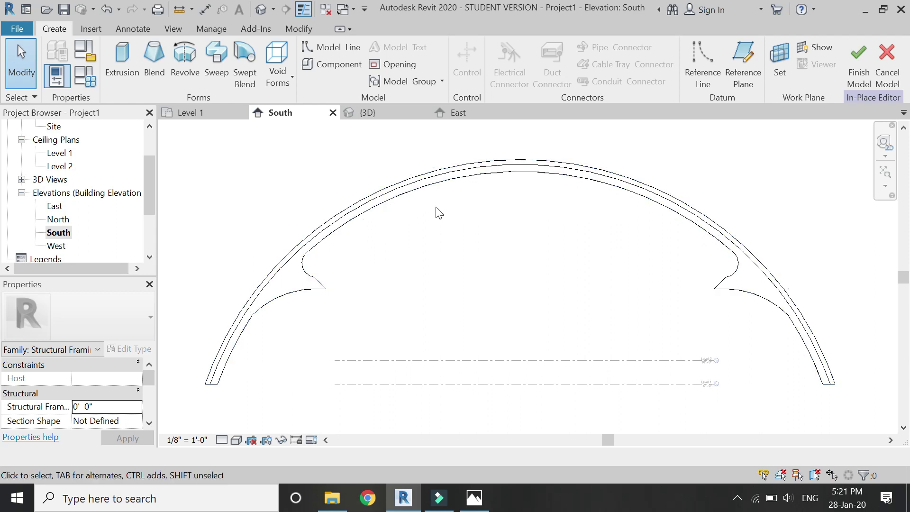
- Start a new void sweep path sketch on Reference Plane : 1
left_click(268, 84)
left_click(292, 191)
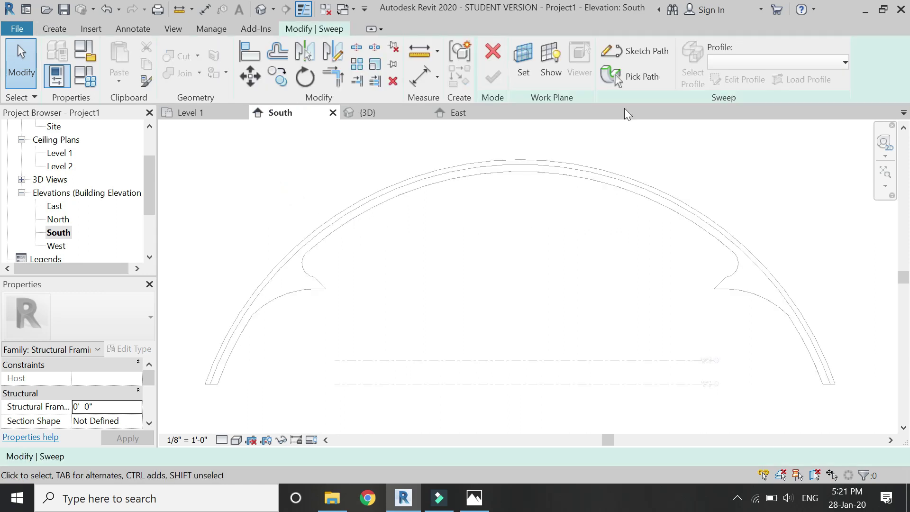
left_click(618, 53)
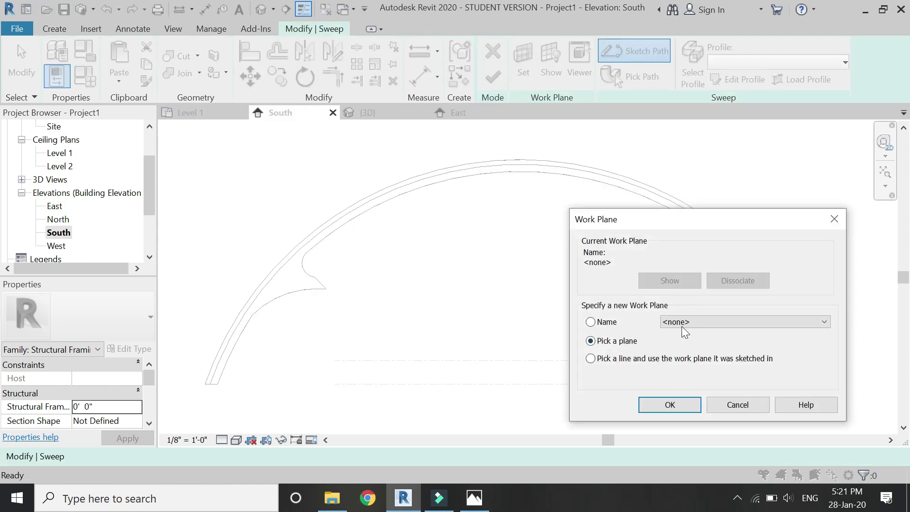
left_click(682, 327)
left_click(691, 362)
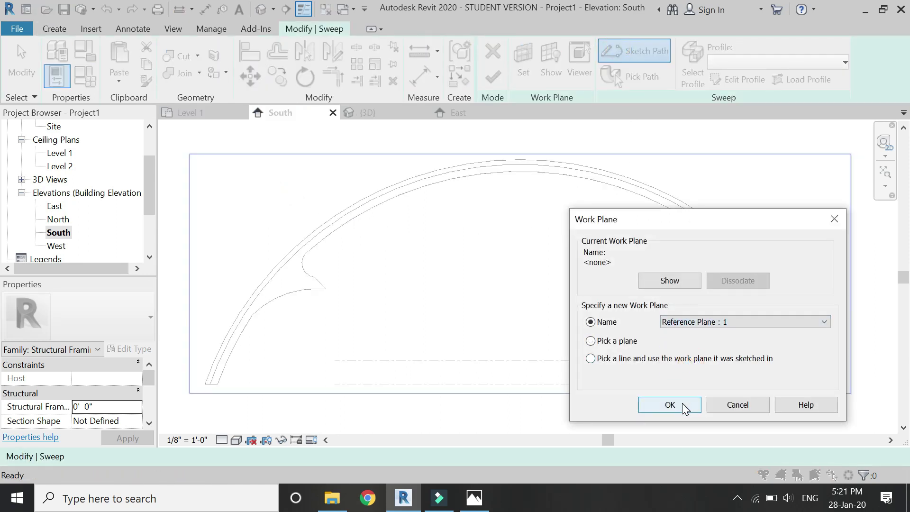
left_click(683, 406)
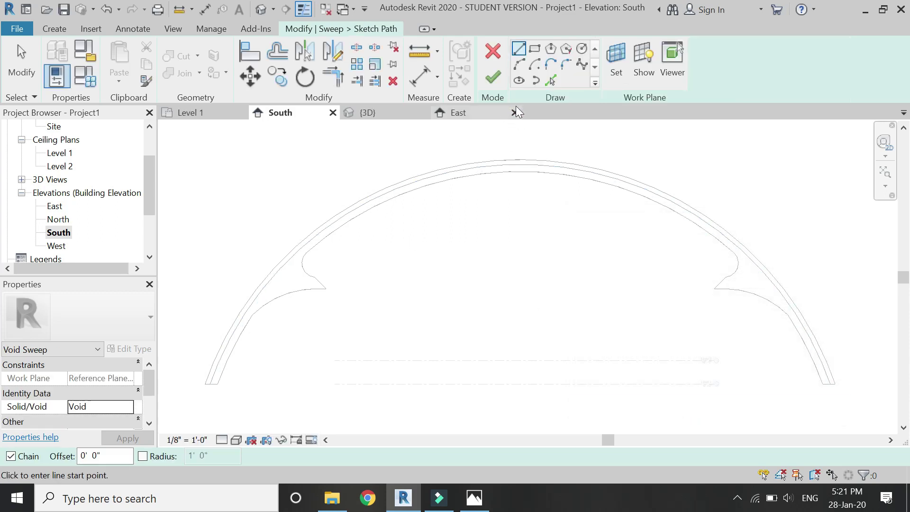
- Pick the arch's lower inner edge and curved haunch edge as the path, then finish it
left_click(550, 81)
scroll(259, 355, "up", 1)
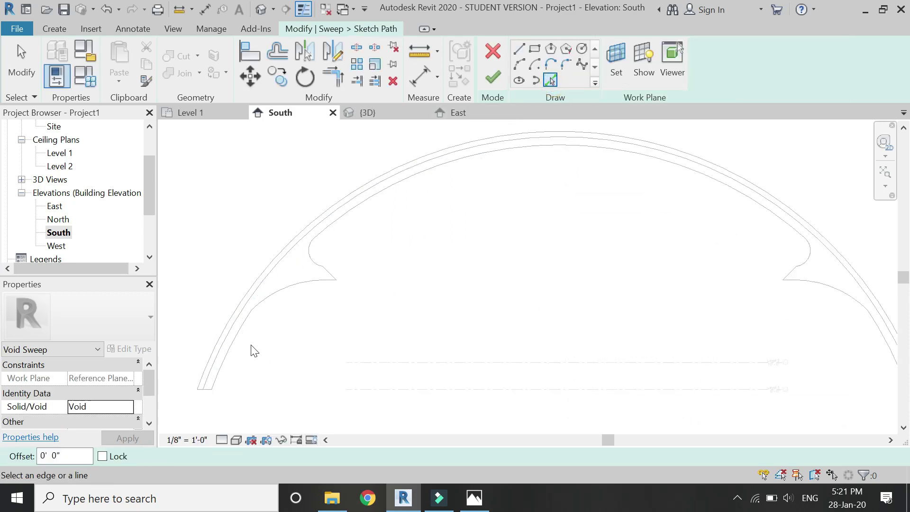
left_click(242, 335)
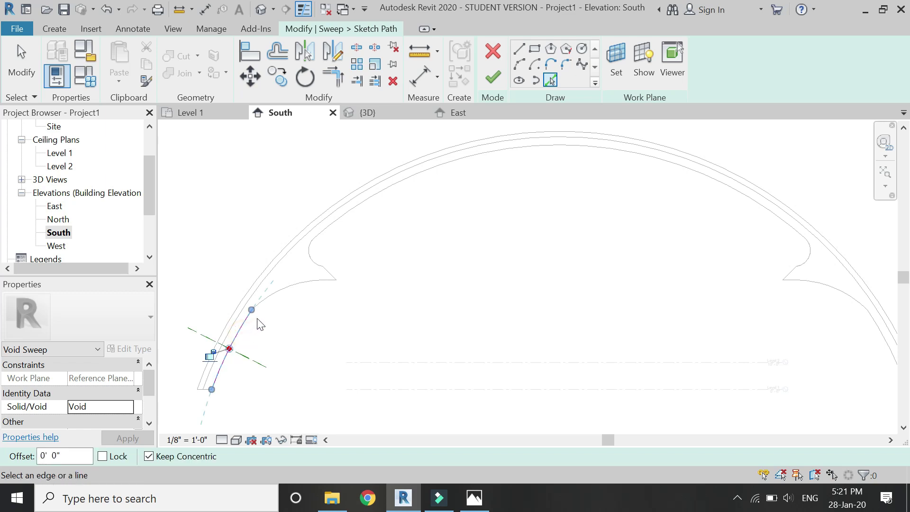
left_click(286, 297)
scroll(341, 291, "up", 2)
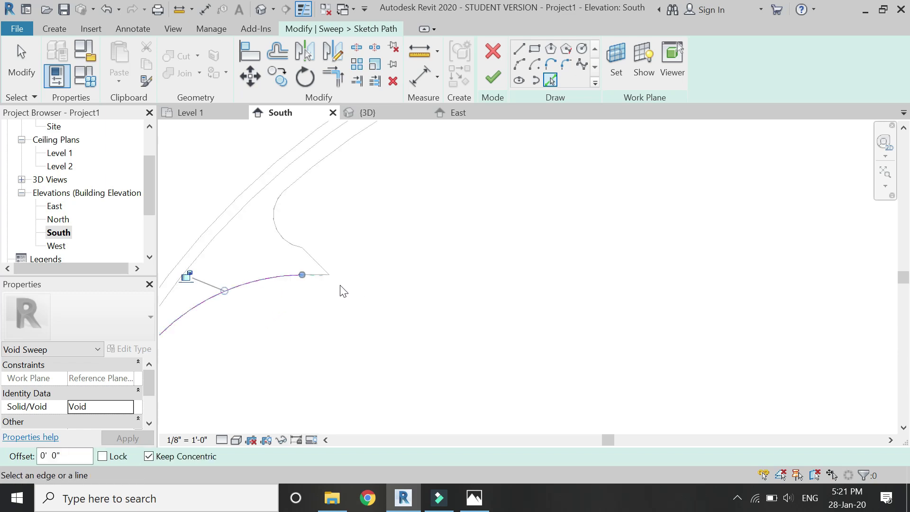
scroll(276, 273, "down", 3)
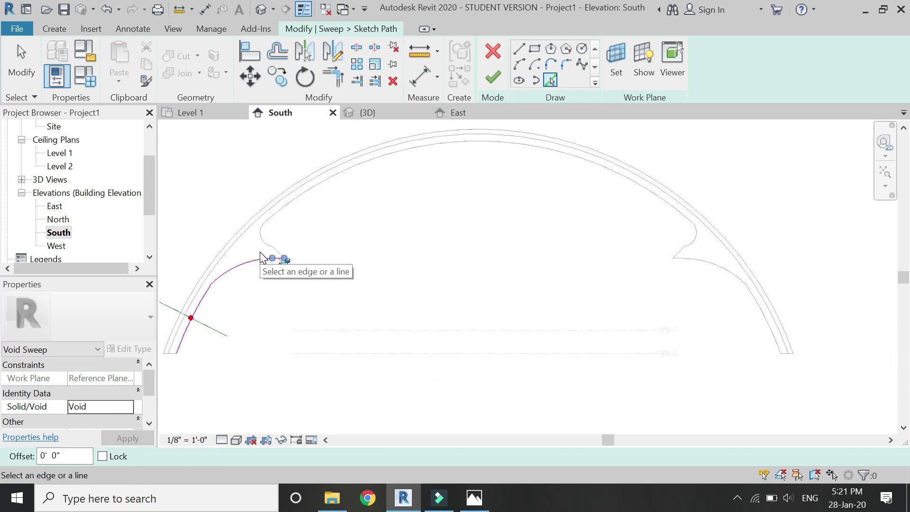
scroll(462, 247, "down", 2)
scroll(265, 304, "up", 4)
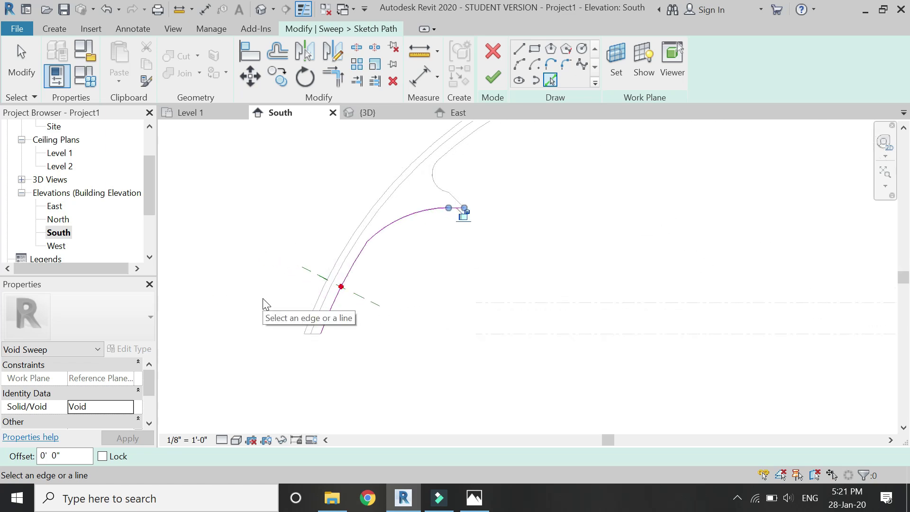
scroll(310, 334, "up", 2)
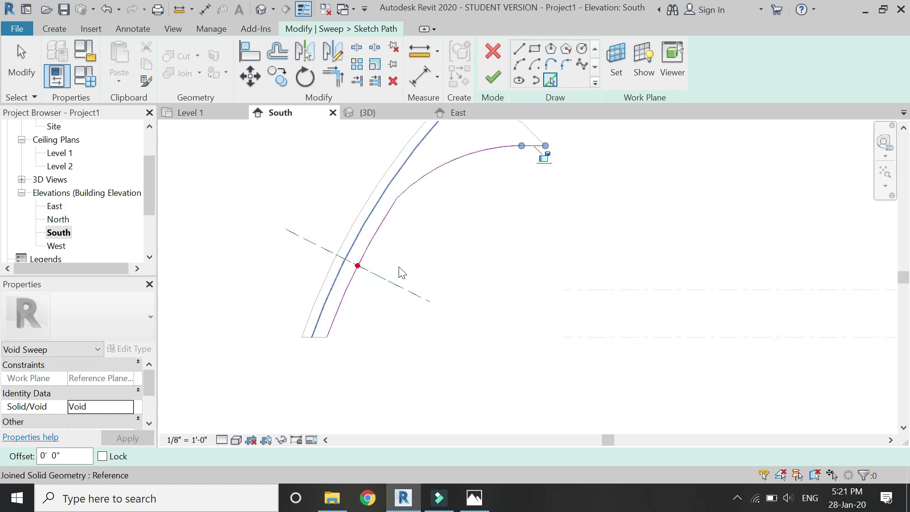
left_click(502, 78)
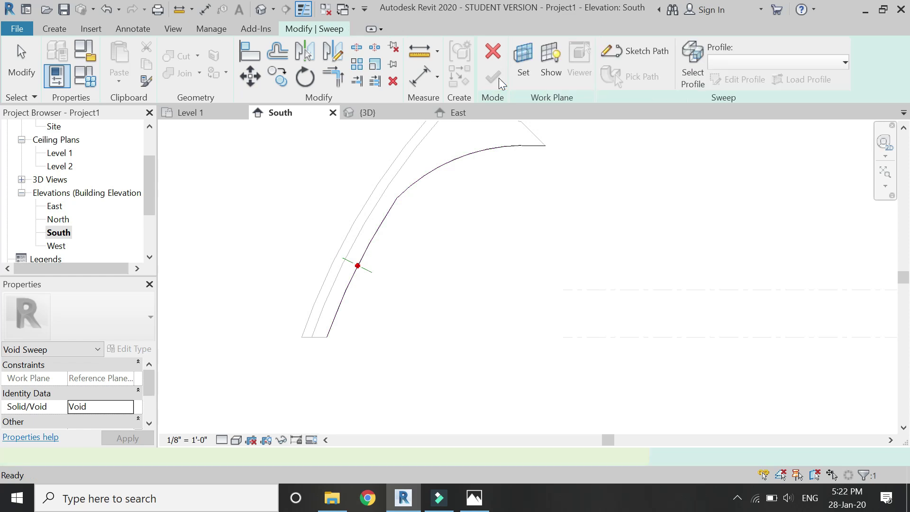
- Start editing the sweep's profile and open the Level 2 floor plan to sketch it
left_click(301, 32)
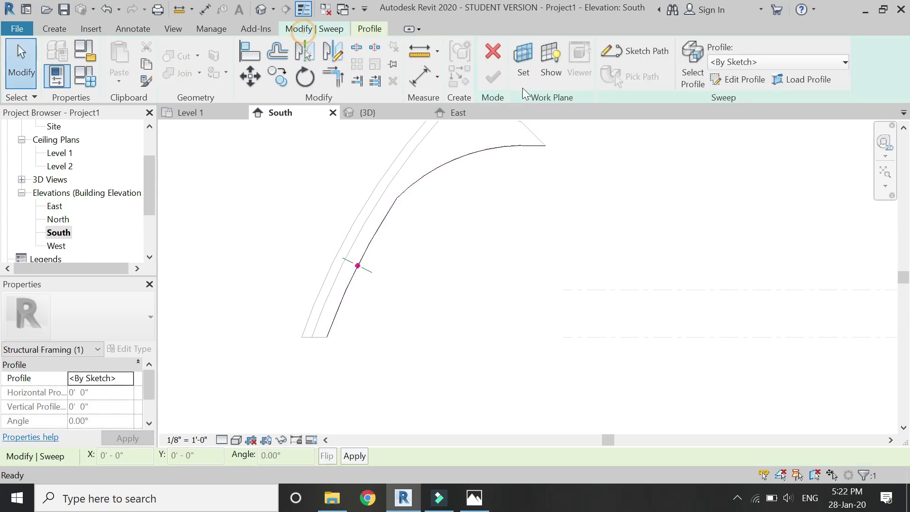
left_click(752, 80)
left_click(559, 403)
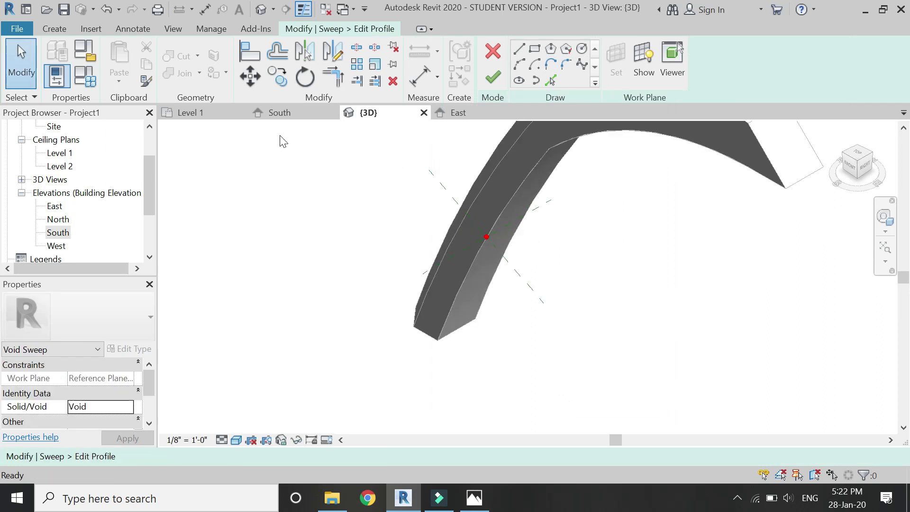
left_click(229, 112)
scroll(375, 267, "up", 3)
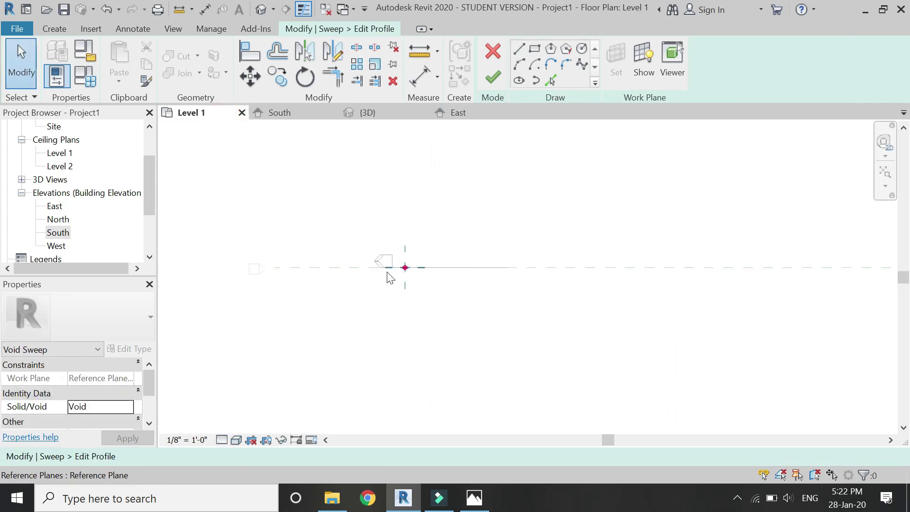
scroll(85, 178, "up", 2)
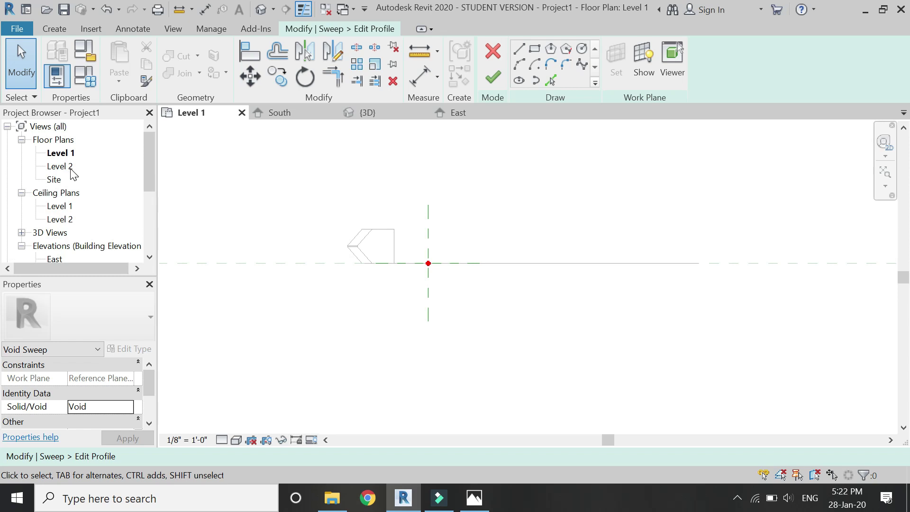
double_click(71, 169)
scroll(428, 255, "up", 2)
scroll(428, 255, "up", 3)
- Draw a triangular profile with a 2' bottom edge from the reference-plane intersection
left_click(519, 48)
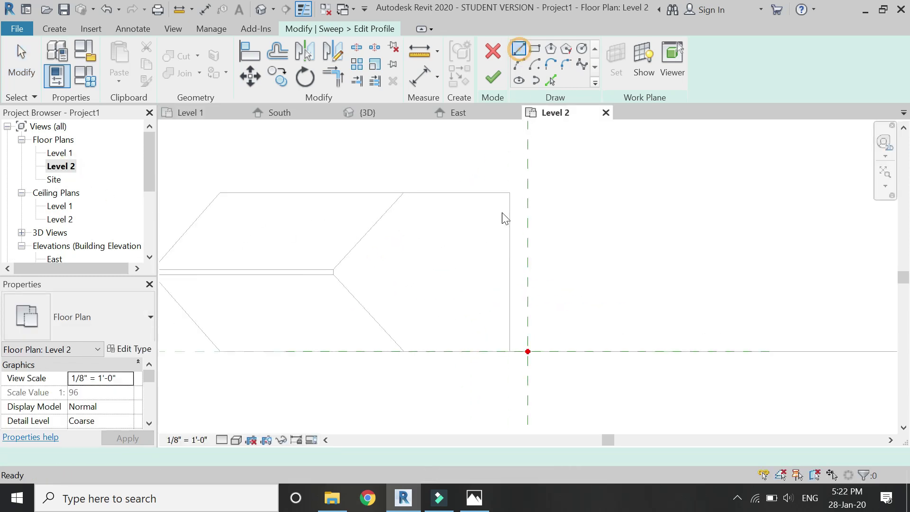
scroll(493, 297, "up", 1)
left_click(547, 382)
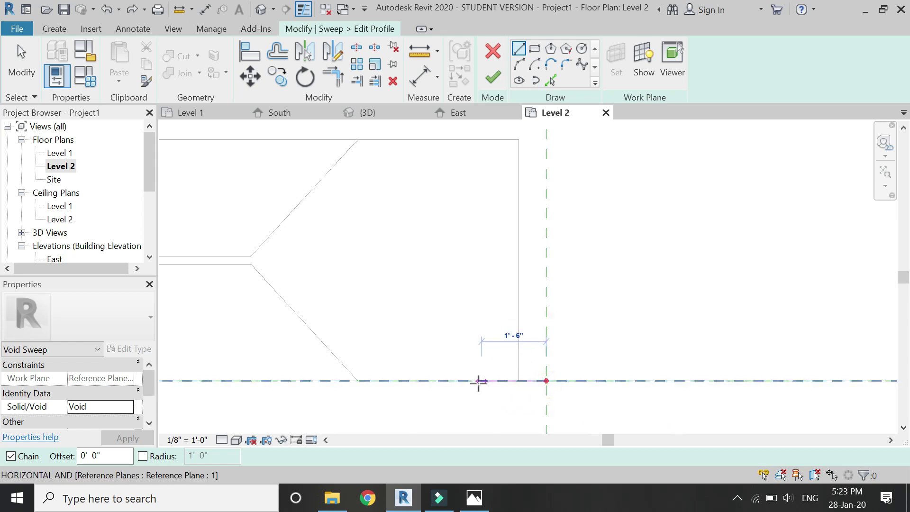
type("2")
key("Return")
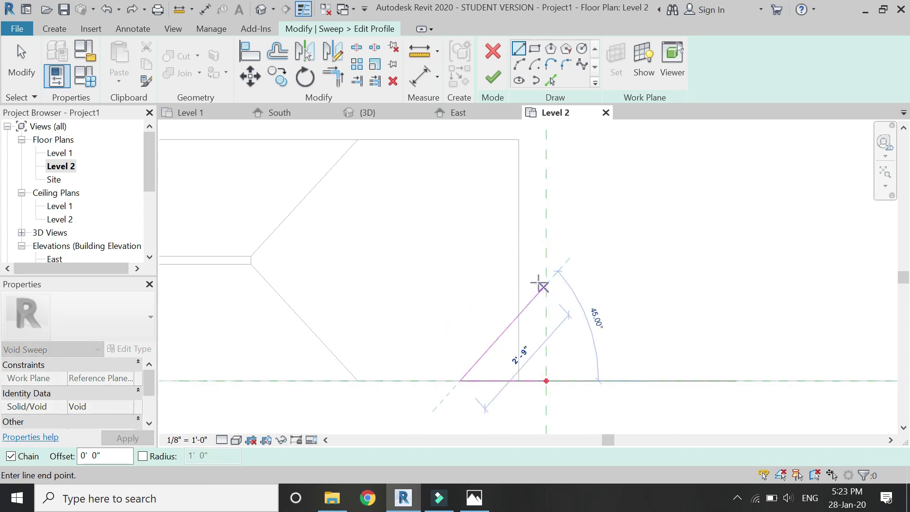
left_click(546, 283)
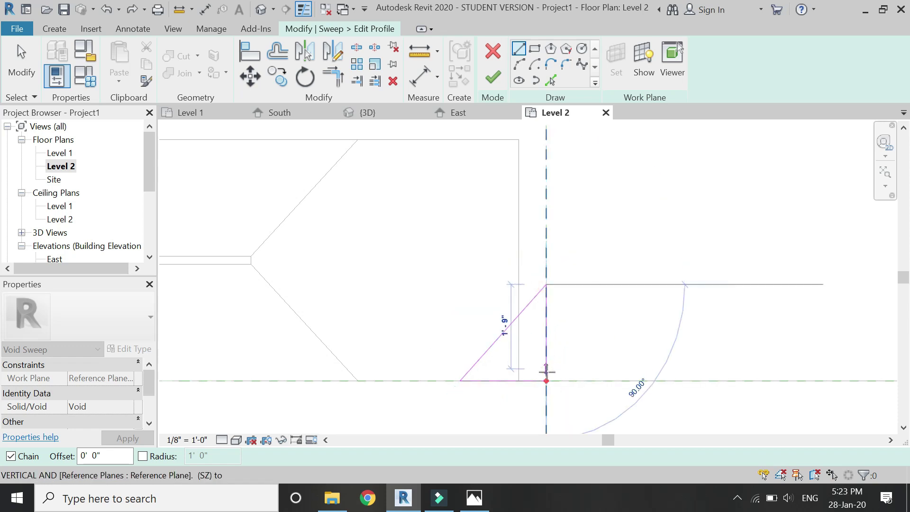
left_click(546, 379)
key("Escape")
key("Escape")
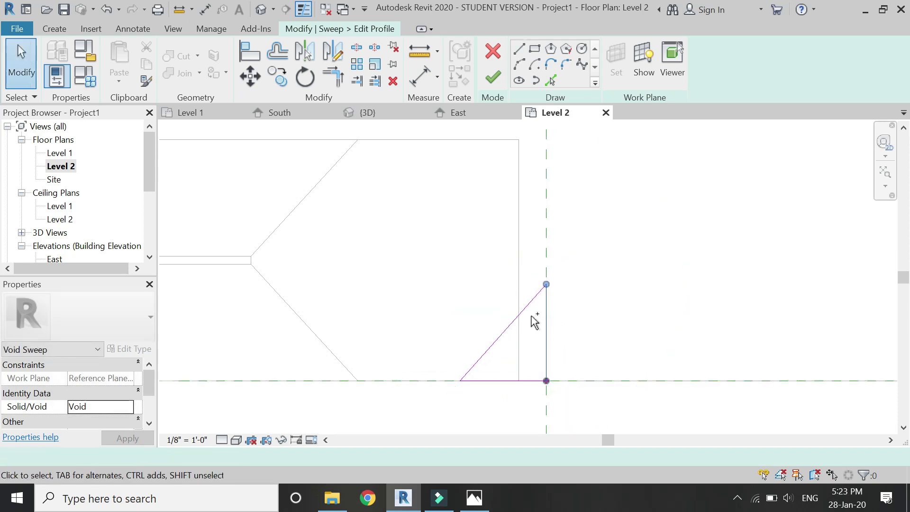
- Mirror the triangle's sketch lines across a drawn axis to create a copy above
left_click(525, 307)
left_click(526, 380, "ctrl")
key("d")
key("m")
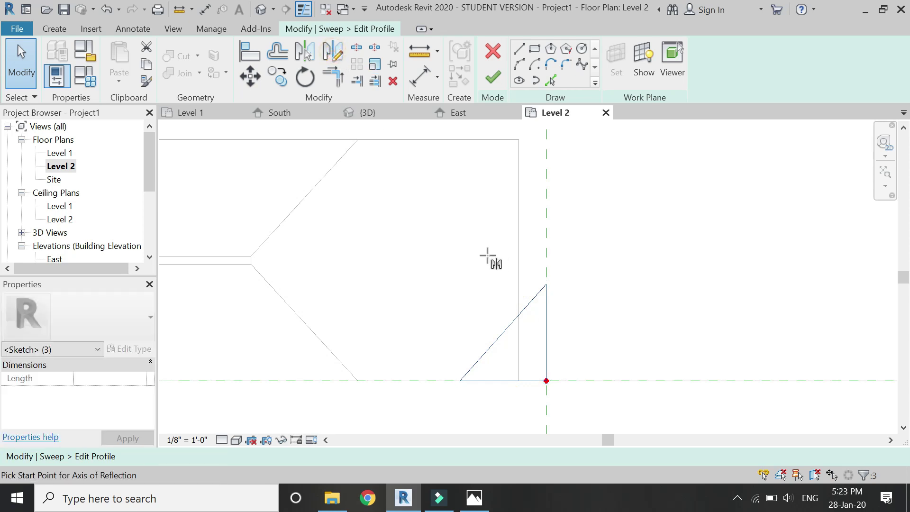
left_click(483, 253)
left_click(573, 259)
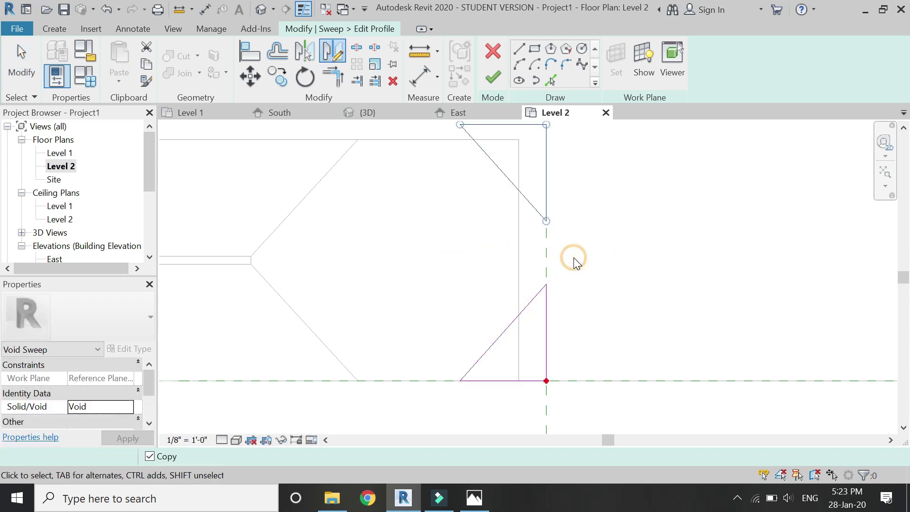
- Move the mirrored triangle into place and extend its diagonal to meet the vertical edge
left_click(257, 86)
scroll(487, 169, "up", 2)
left_click(448, 160)
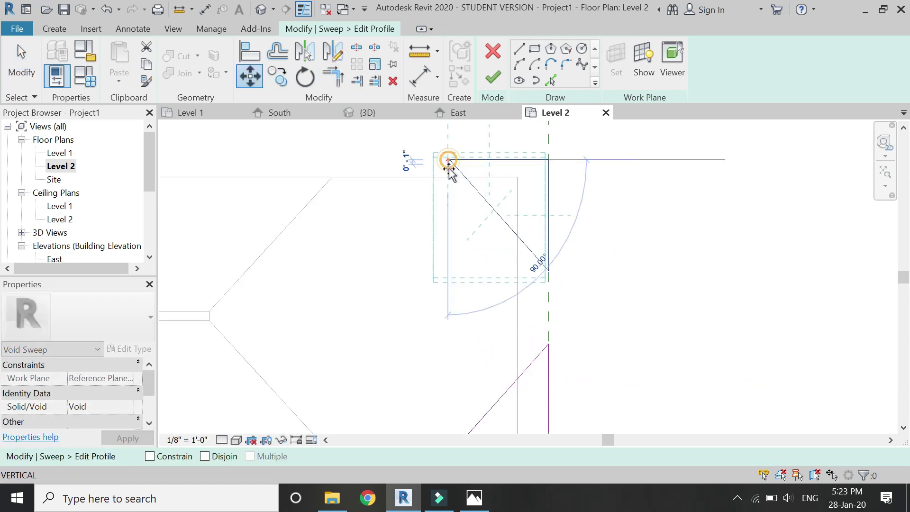
left_click(448, 176)
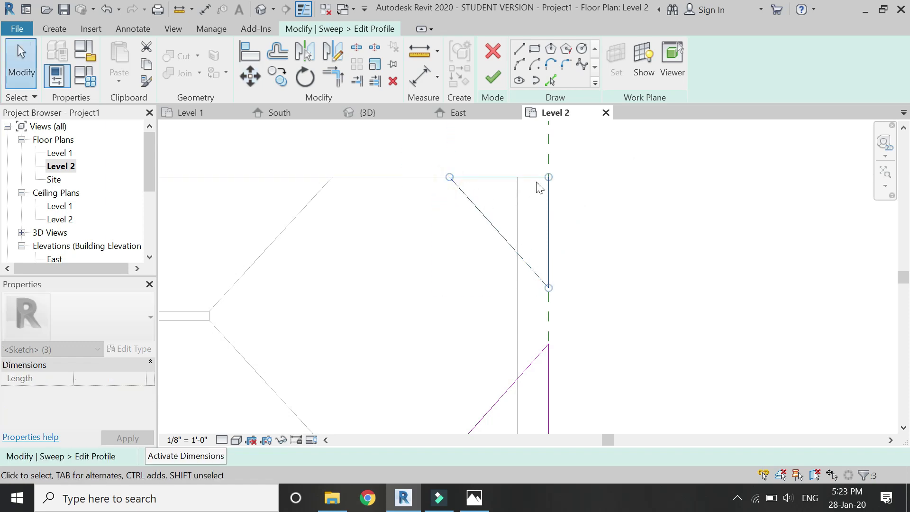
scroll(545, 180, "down", 2)
scroll(553, 237, "up", 4)
left_click(545, 230)
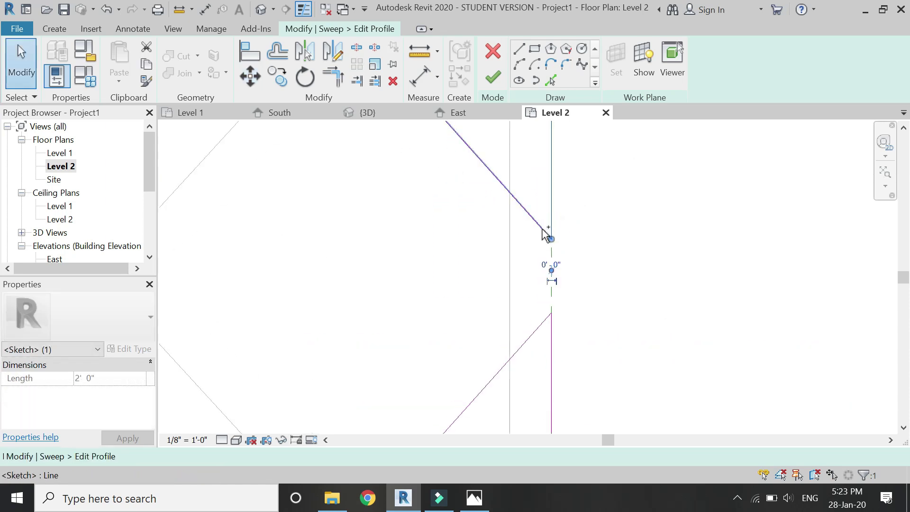
left_click_drag(549, 241, 552, 268)
left_click_drag(551, 314, 550, 280)
scroll(570, 272, "down", 4)
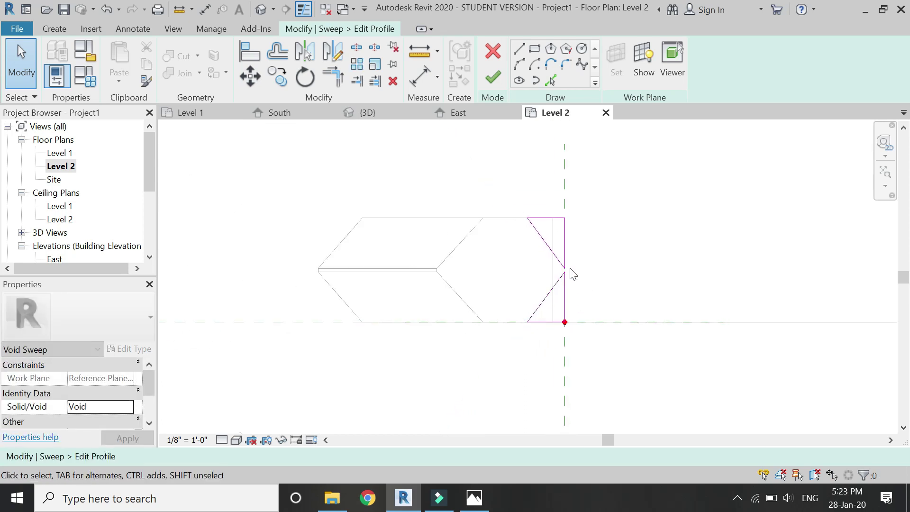
- Finish the profile sketch and complete the void sweep, checking it in 3D
left_click(494, 82)
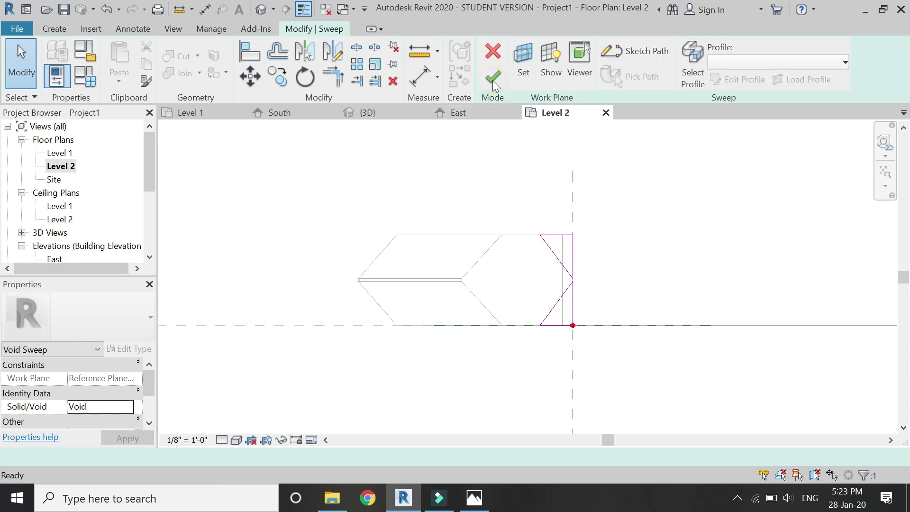
left_click(493, 80)
left_click(380, 119)
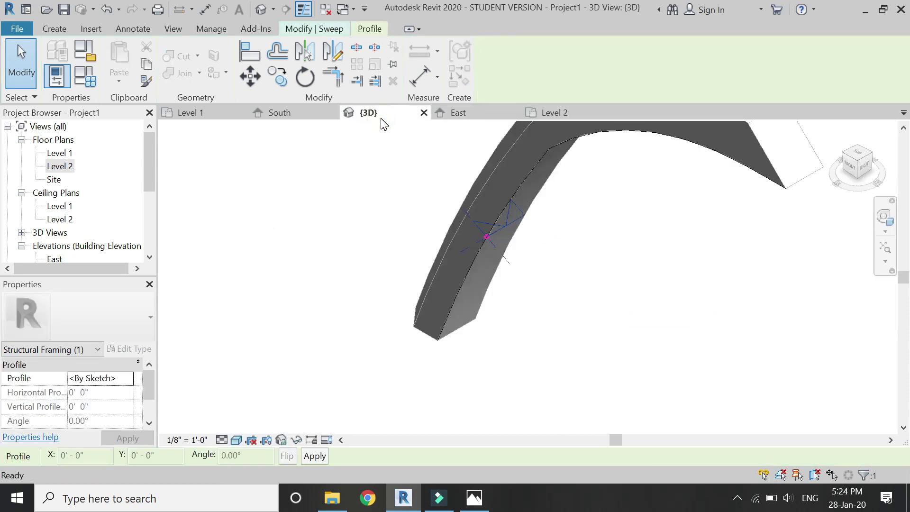
scroll(473, 215, "up", 3)
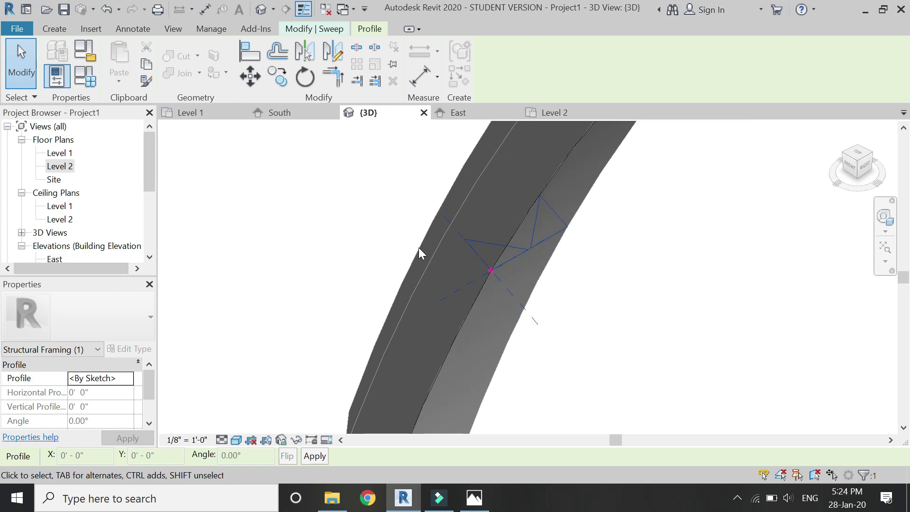
scroll(419, 247, "down", 3)
left_click(306, 28)
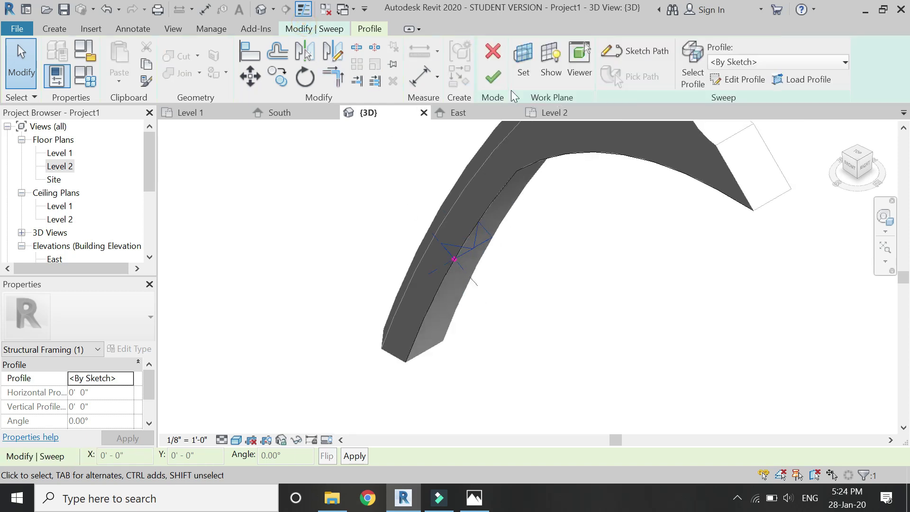
left_click(491, 79)
- Edit the void sweep's path sketch in the South elevation
left_click(408, 193)
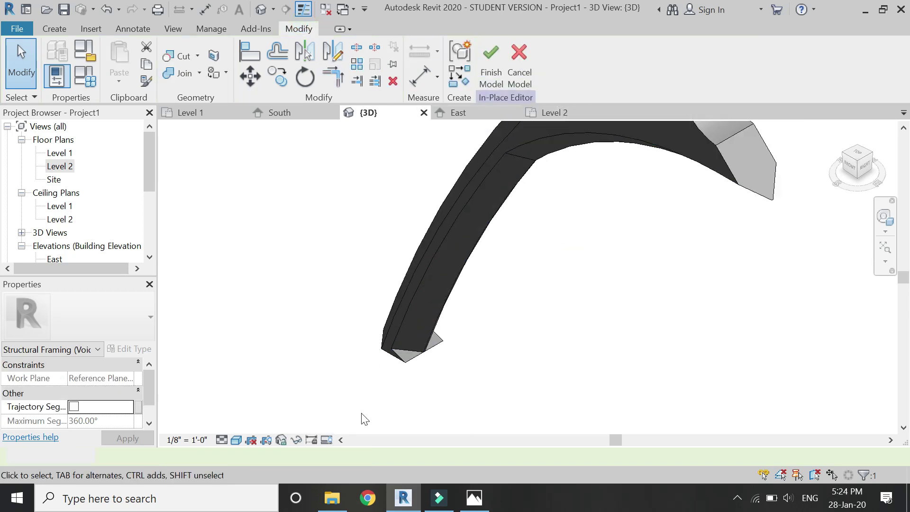
scroll(365, 425, "down", 1)
scroll(403, 366, "up", 3)
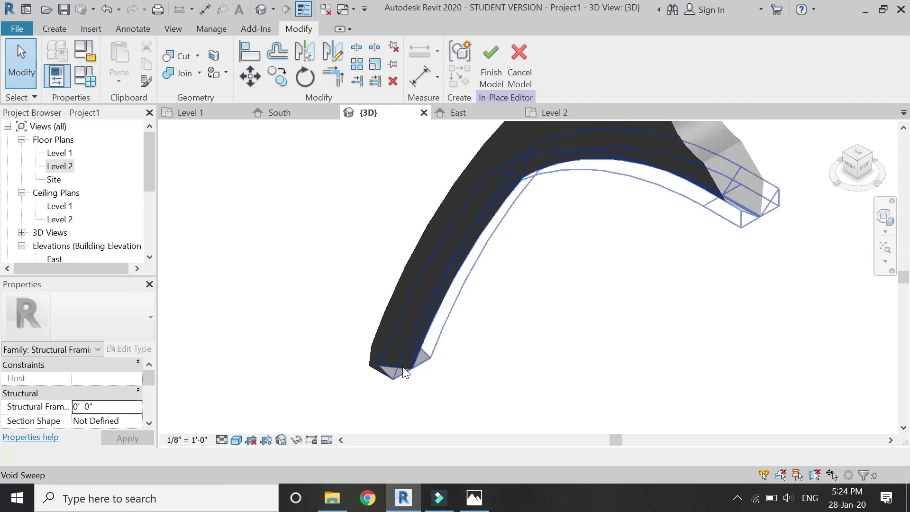
left_click(400, 384)
scroll(400, 385, "up", 1)
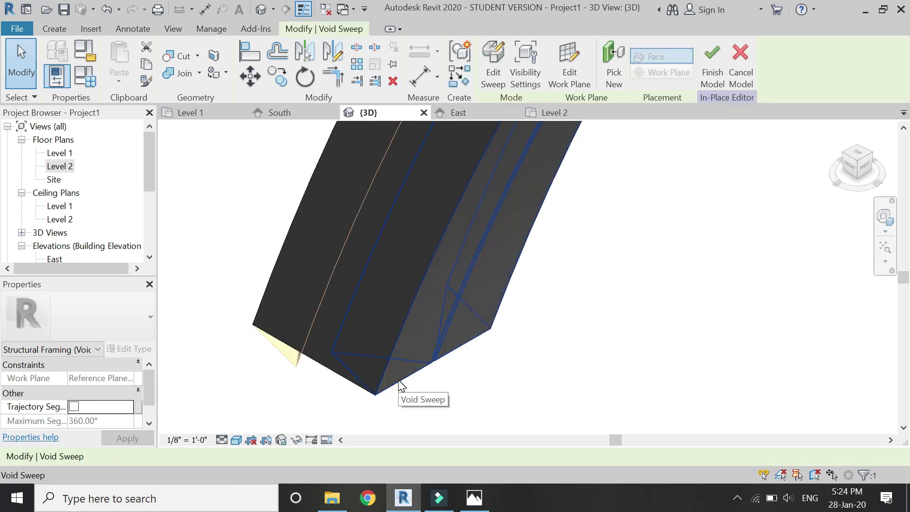
double_click(398, 380)
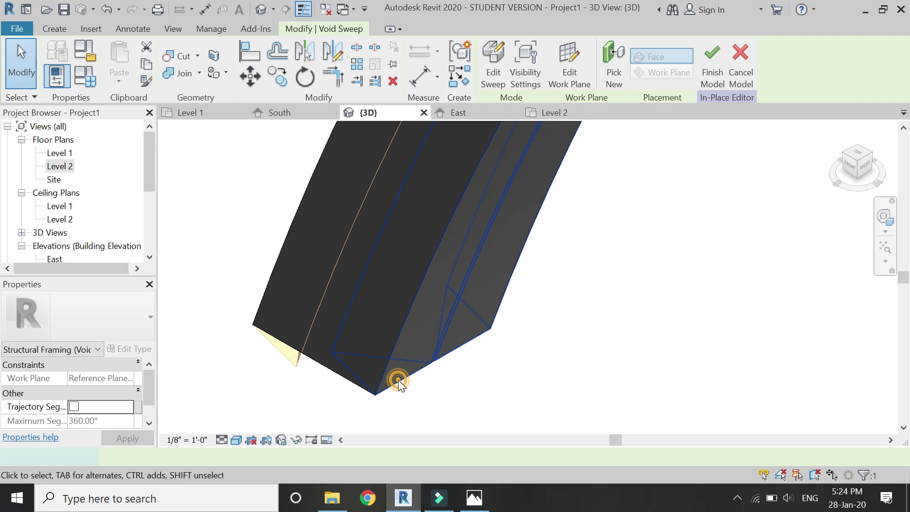
left_click(269, 115)
scroll(320, 308, "up", 3)
left_click(350, 334)
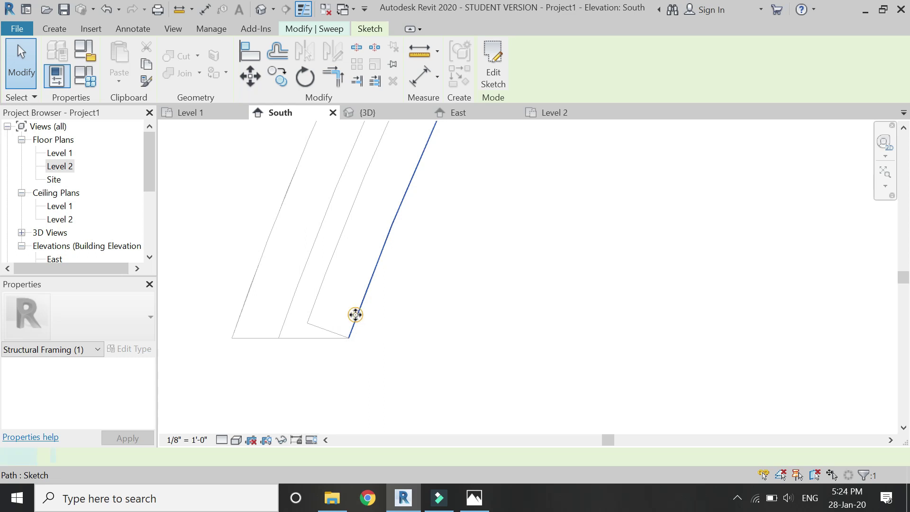
double_click(355, 315)
- Lengthen the path line toward the arch foot and add a horizontal line across to the right arc
left_click(351, 334)
mouse_move(341, 353)
left_mouse_down()
mouse_move(341, 378)
mouse_move(334, 364)
left_mouse_up()
scroll(332, 363, "down", 3)
scroll(308, 272, "down", 1)
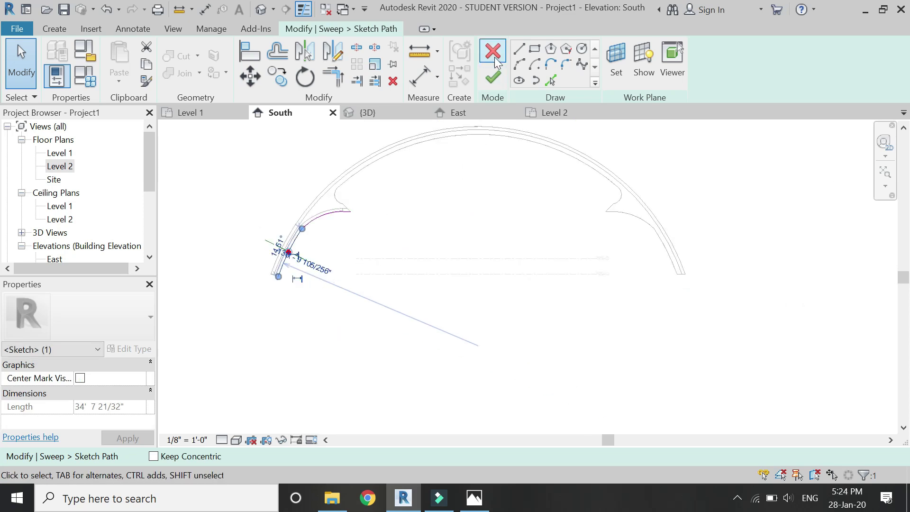
left_click(518, 57)
scroll(372, 201, "up", 2)
left_click(341, 213)
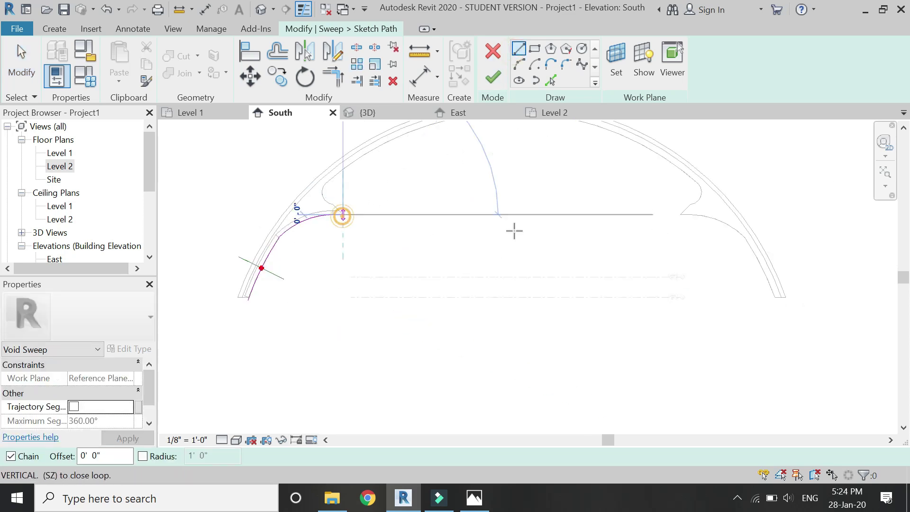
left_click(681, 214)
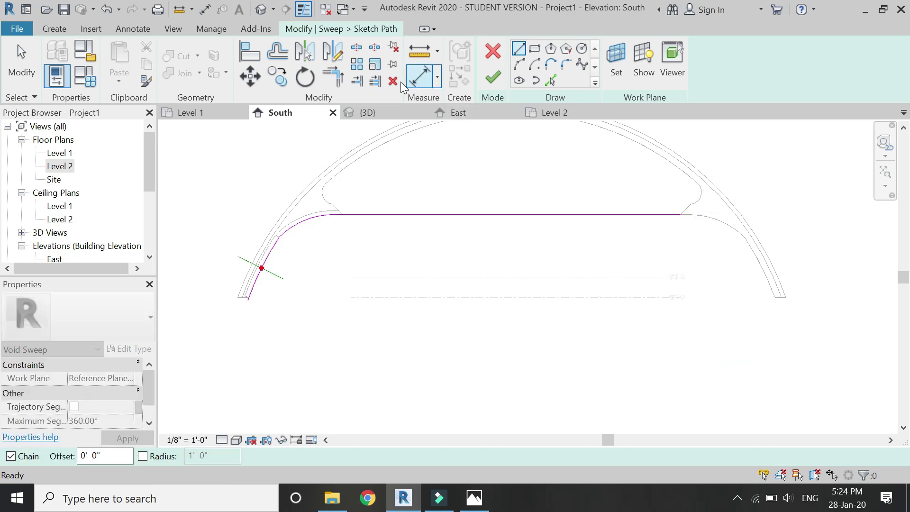
- Add the right arc edges to the path and extend the right line down to the arch foot
left_click(550, 81)
left_click(718, 221)
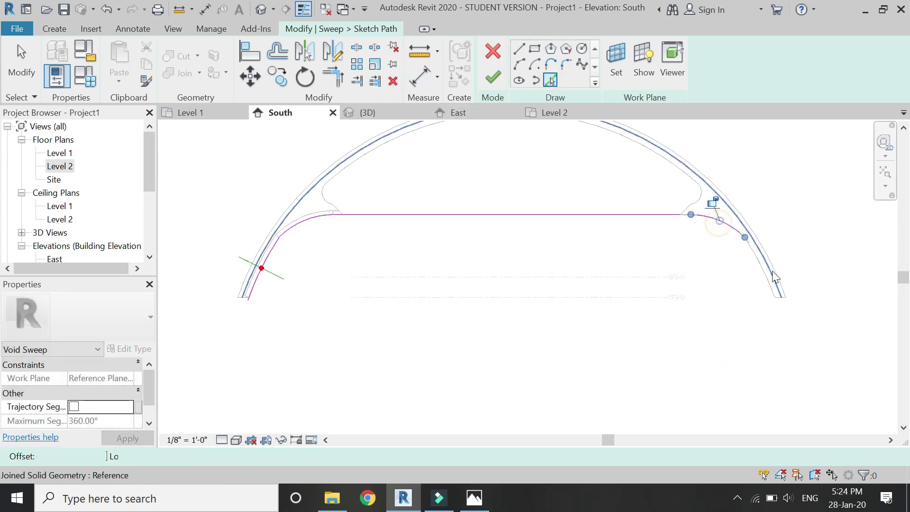
left_click(762, 270)
scroll(773, 256, "up", 3)
scroll(566, 195, "down", 3)
scroll(758, 314, "up", 4)
key("Escape")
left_click(621, 248)
left_click_drag(628, 270, 642, 311)
- Finish the path sketch and the void sweep edit, then clear the selection
scroll(772, 326, "down", 4)
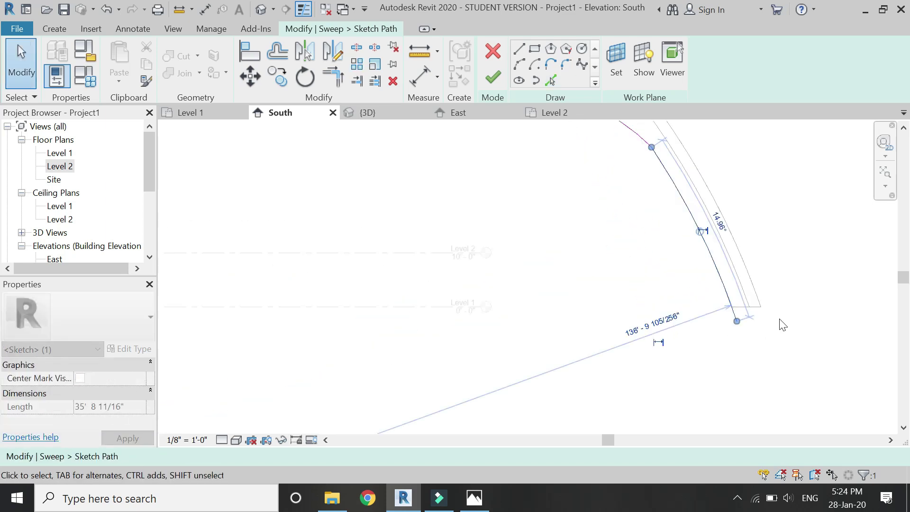
scroll(715, 310, "down", 2)
scroll(530, 245, "up", 2)
left_click(524, 130)
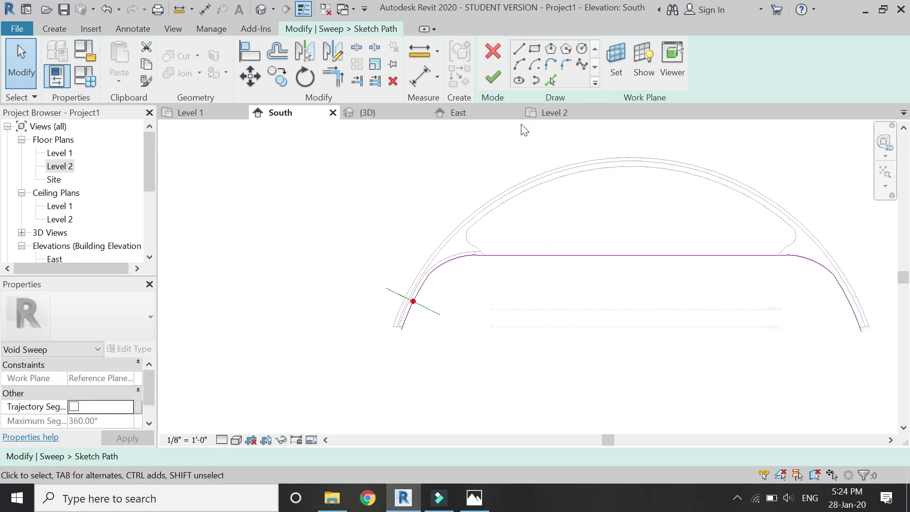
left_click(495, 77)
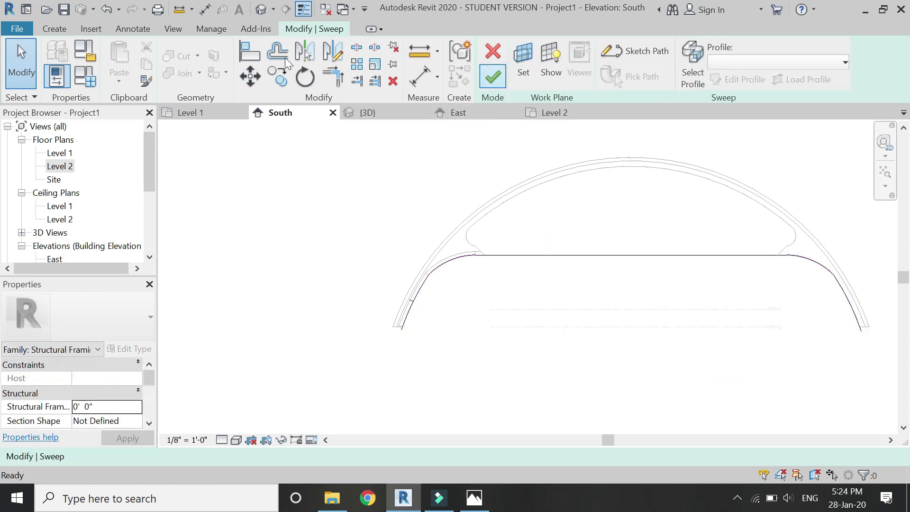
left_click(493, 78)
left_click(369, 183)
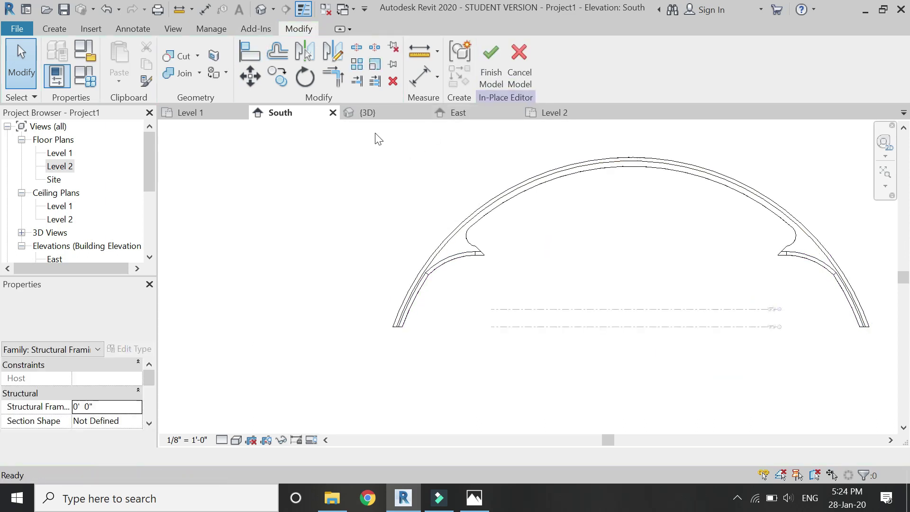
- Set the 3D view's visual style to Hidden Line, then go back to the South elevation
left_click(375, 113)
scroll(341, 332, "down", 3)
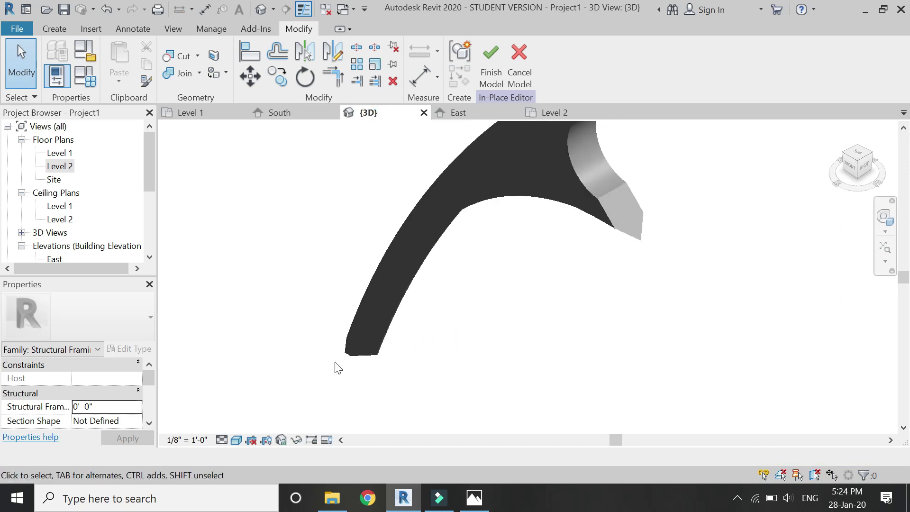
scroll(338, 367, "down", 4)
left_click(236, 441)
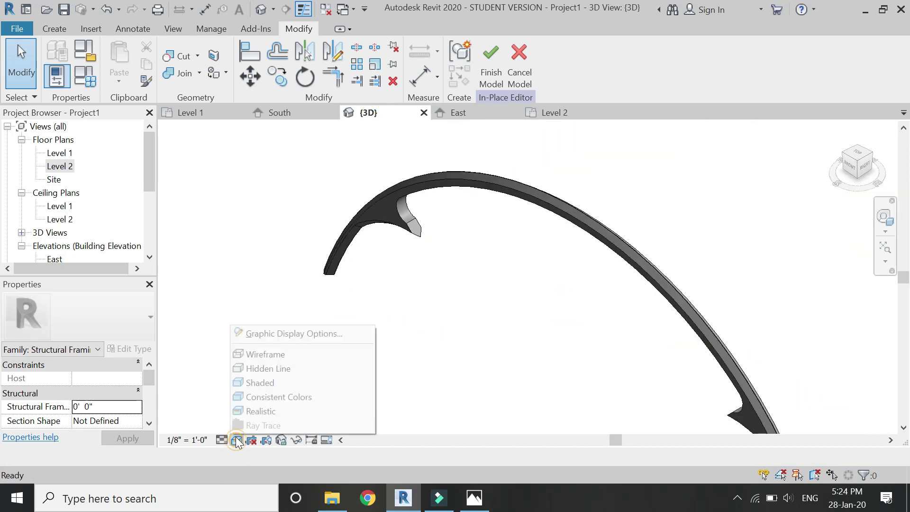
left_click(246, 368)
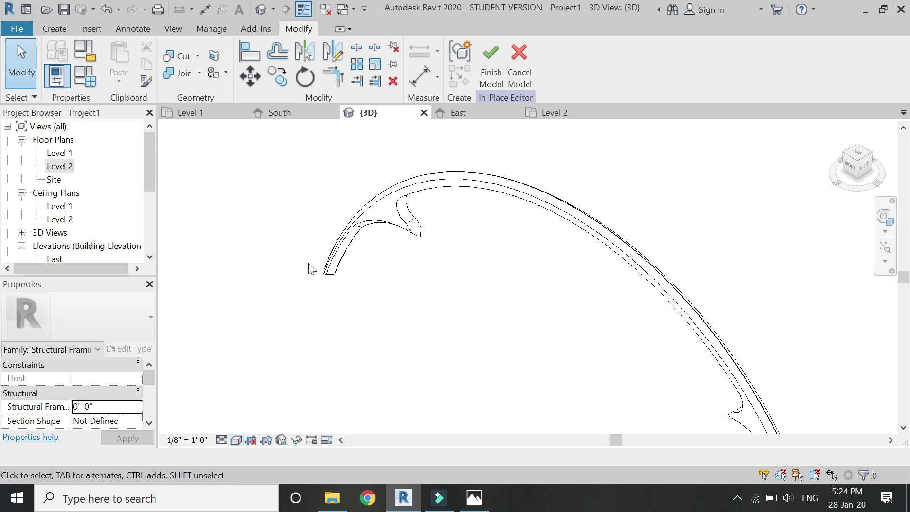
left_click(268, 115)
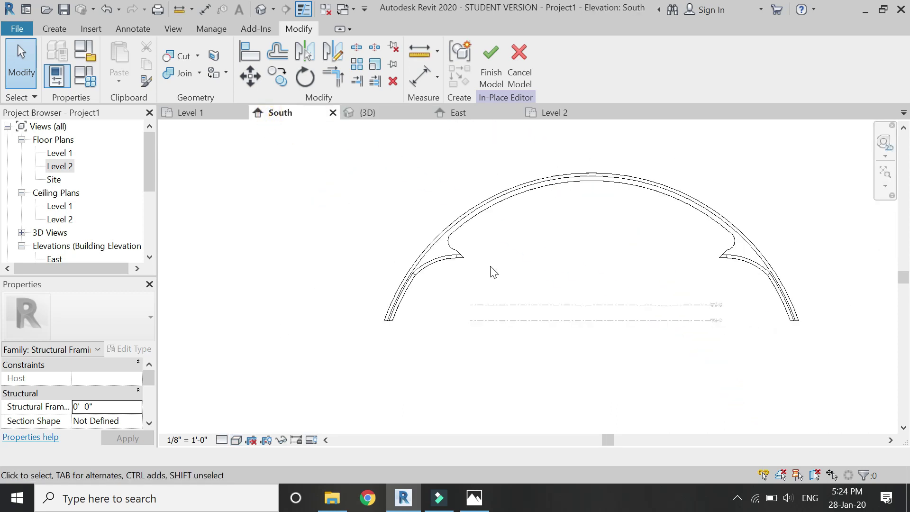
scroll(636, 199, "up", 2)
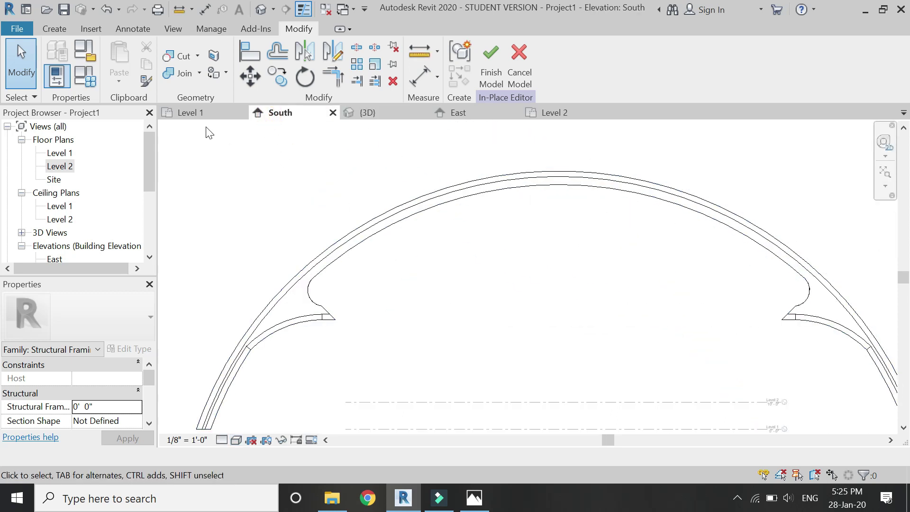
left_click(42, 32)
- Start a new void sweep path sketch on work plane Reference Plane : 1
left_click(278, 83)
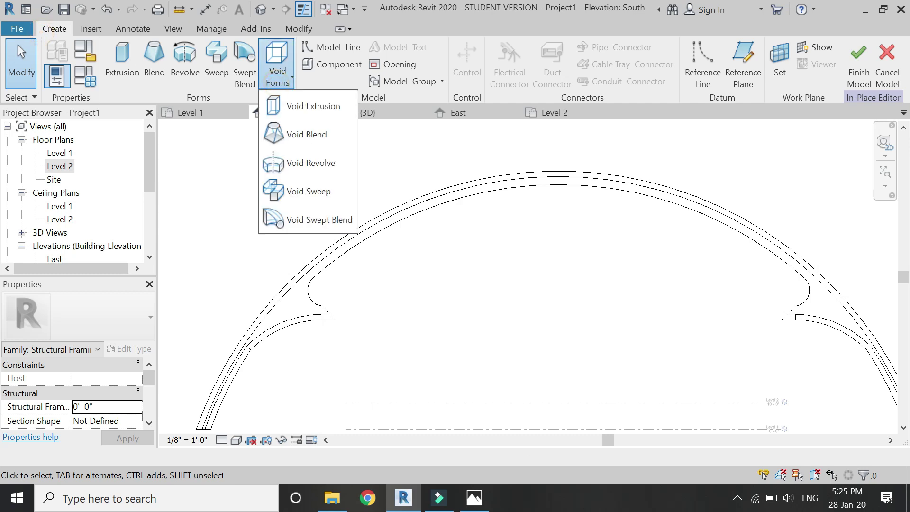
left_click(735, 506)
left_click(736, 507)
left_click(277, 76)
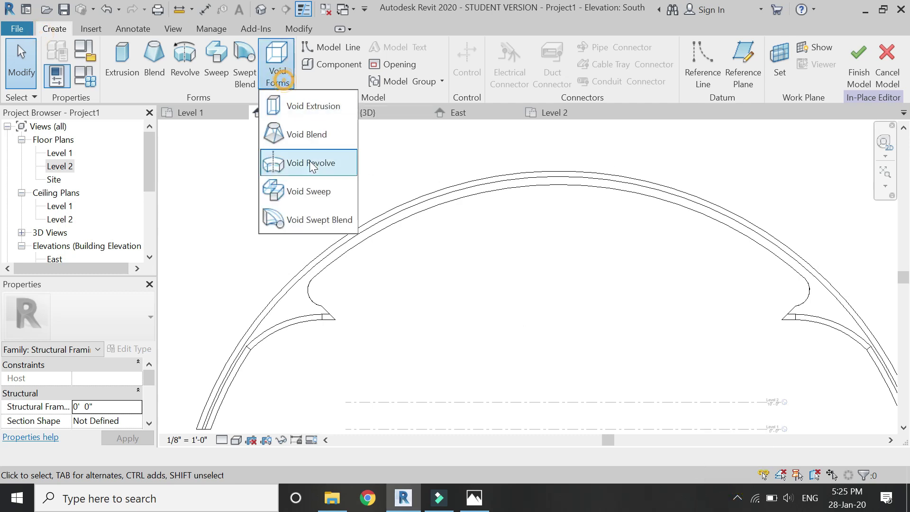
left_click(313, 192)
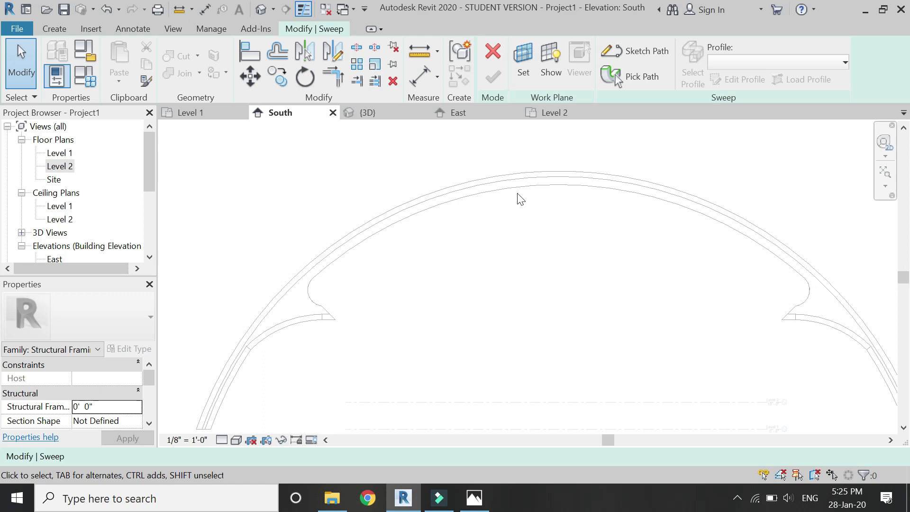
left_click(625, 63)
left_click(706, 322)
left_click(705, 363)
left_click(698, 404)
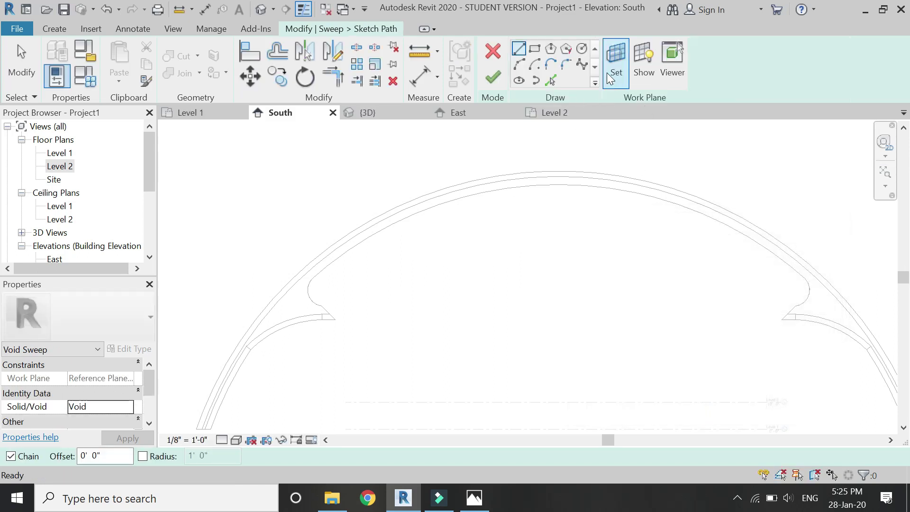
- Pick the top inner arc and small right fillet arc as the path, then finish it
left_click(550, 81)
left_click(446, 208)
scroll(328, 304, "up", 3)
mouse_move(275, 300)
left_mouse_down()
mouse_move(305, 332)
mouse_move(231, 309)
left_mouse_up()
scroll(236, 308, "down", 3)
scroll(735, 330, "up", 3)
left_click(741, 287)
scroll(680, 294, "down", 3)
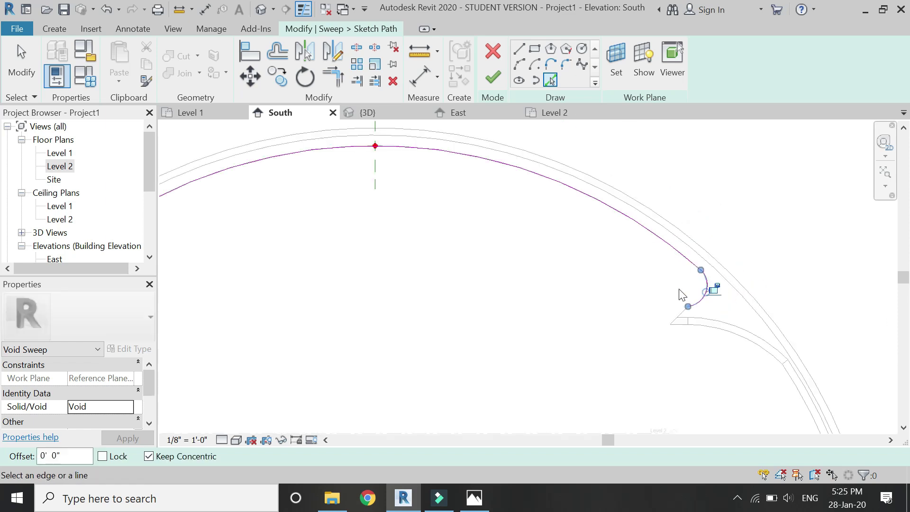
left_click(495, 79)
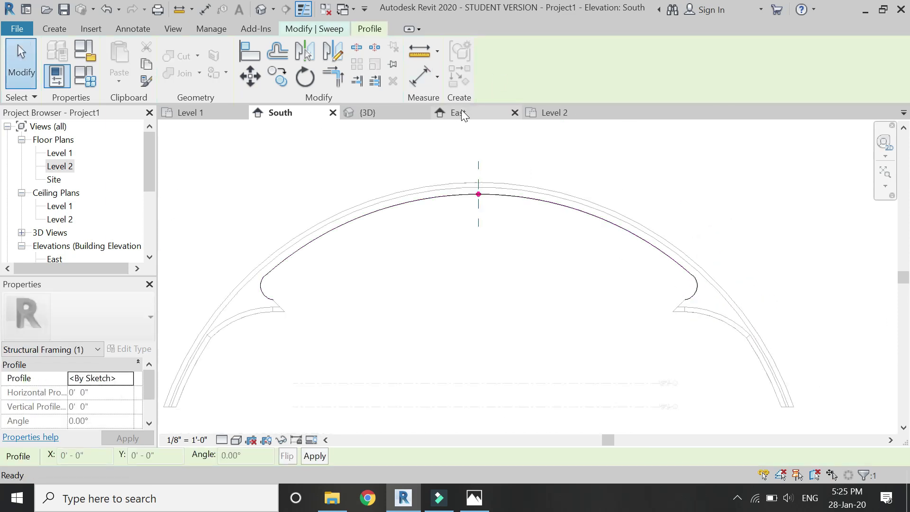
- Start editing the sweep's profile in the East elevation
left_click(343, 29)
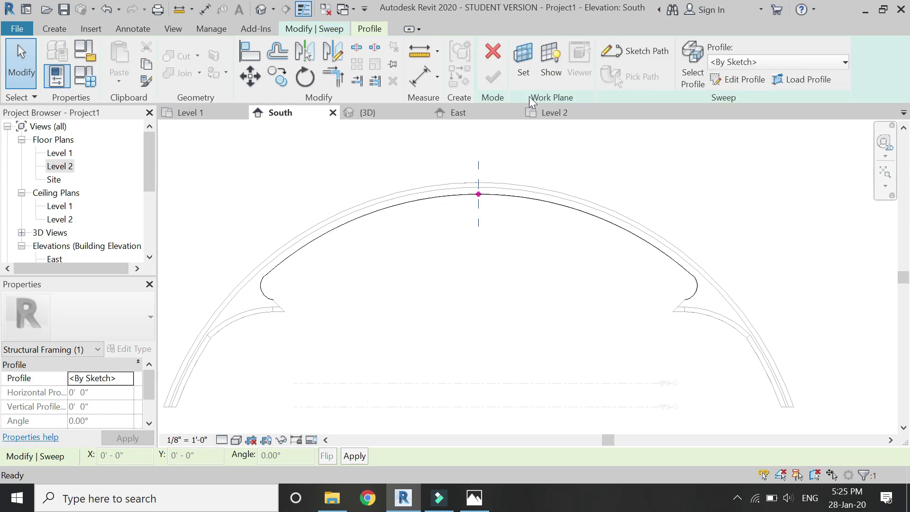
left_click(728, 81)
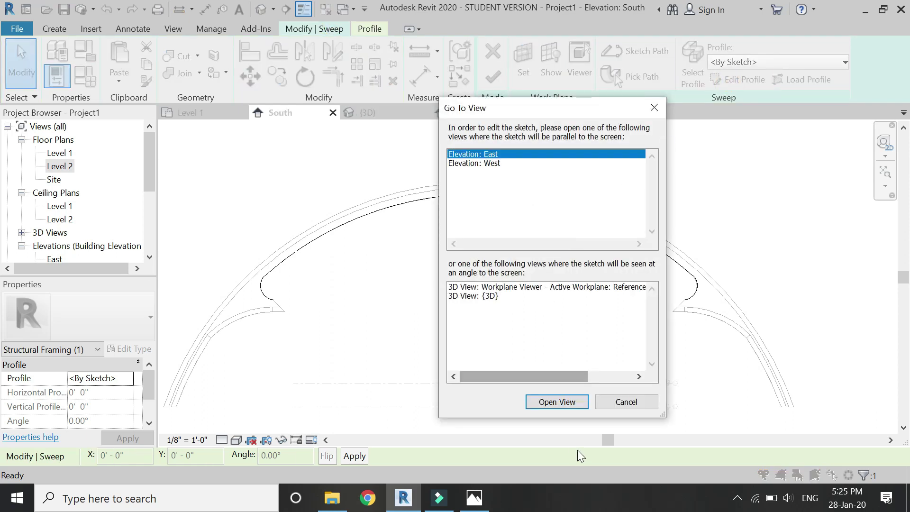
left_click(570, 405)
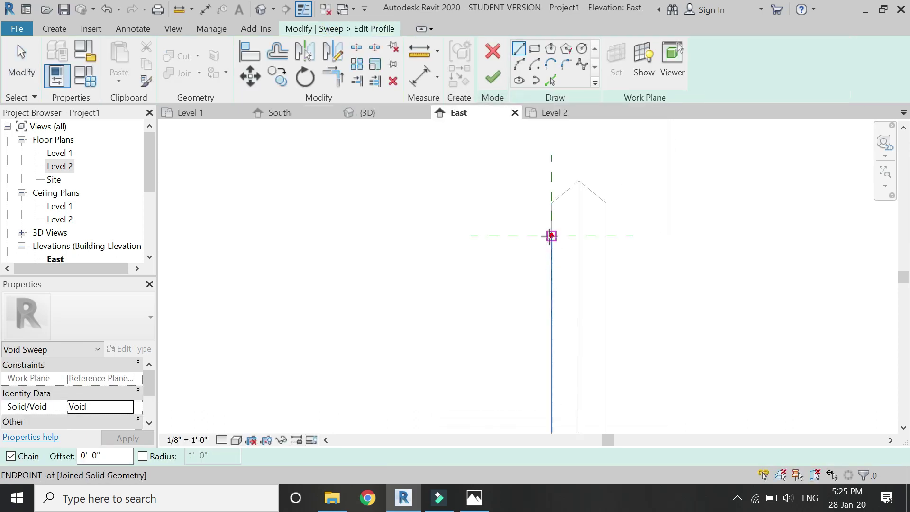
left_click(405, 117)
scroll(542, 150, "up", 5)
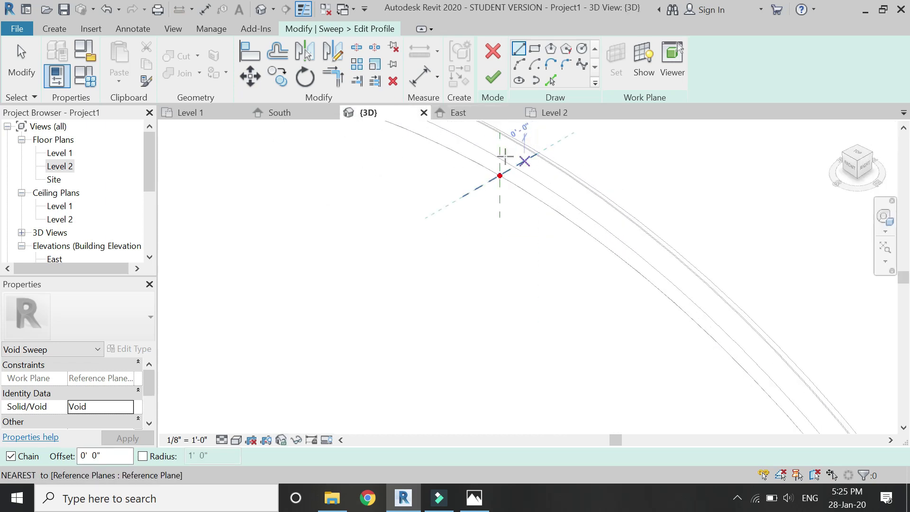
left_click(459, 114)
scroll(548, 239, "up", 4)
- Draw a triangular profile from the path point with a horizontal edge and 2' vertical edge
left_click(545, 244)
left_click(637, 244)
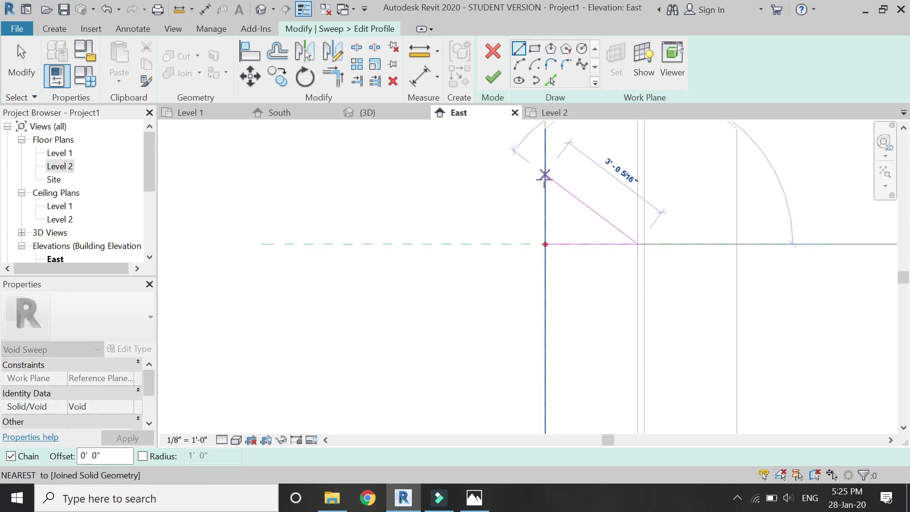
key("Escape")
left_click(545, 243)
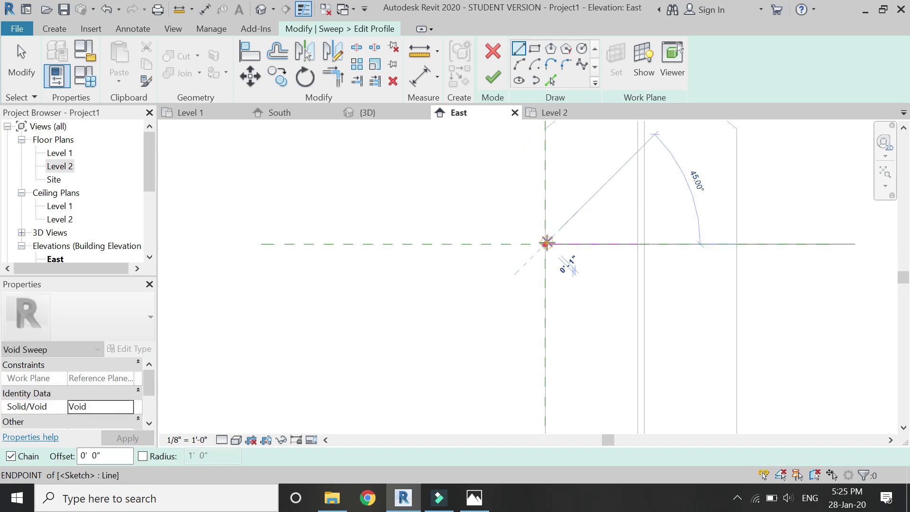
type("2'")
key("Return")
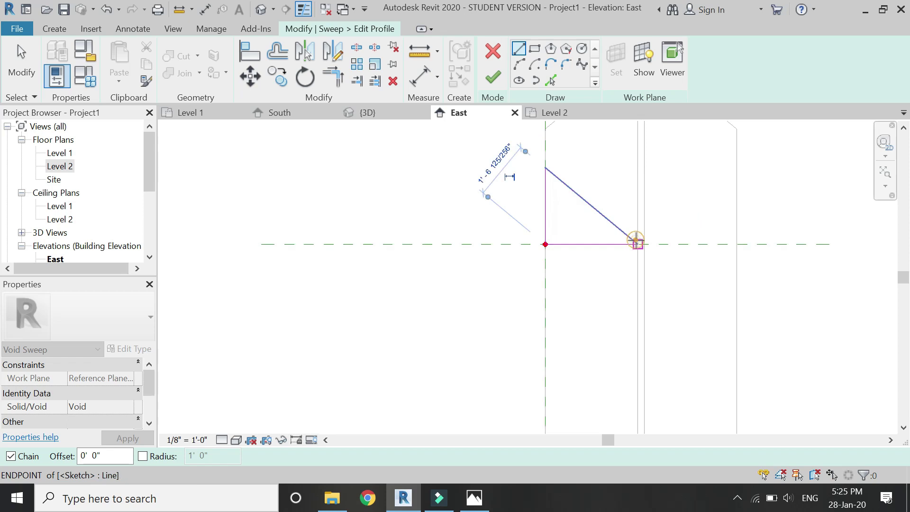
left_click(636, 240)
key("Escape")
left_click(583, 244)
left_click(546, 208, "ctrl")
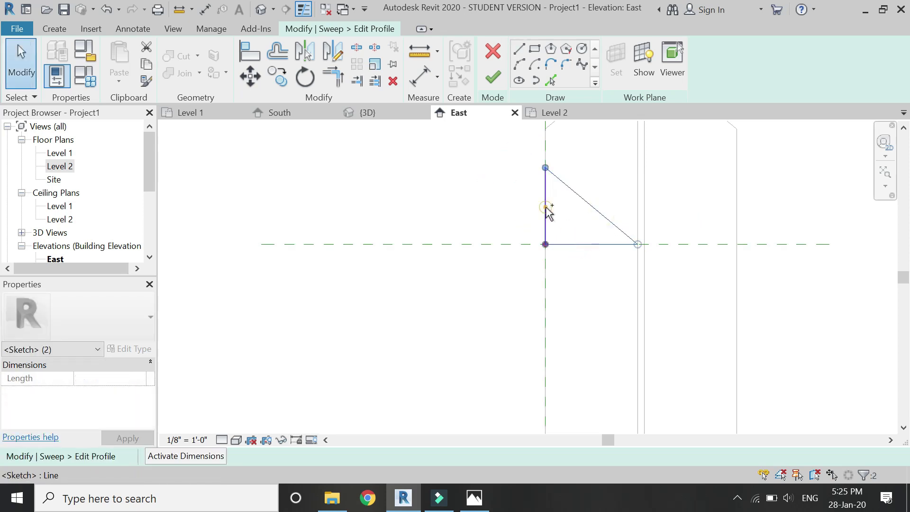
- Mirror the triangle across a vertical axis and move the copy into position
left_click(333, 51)
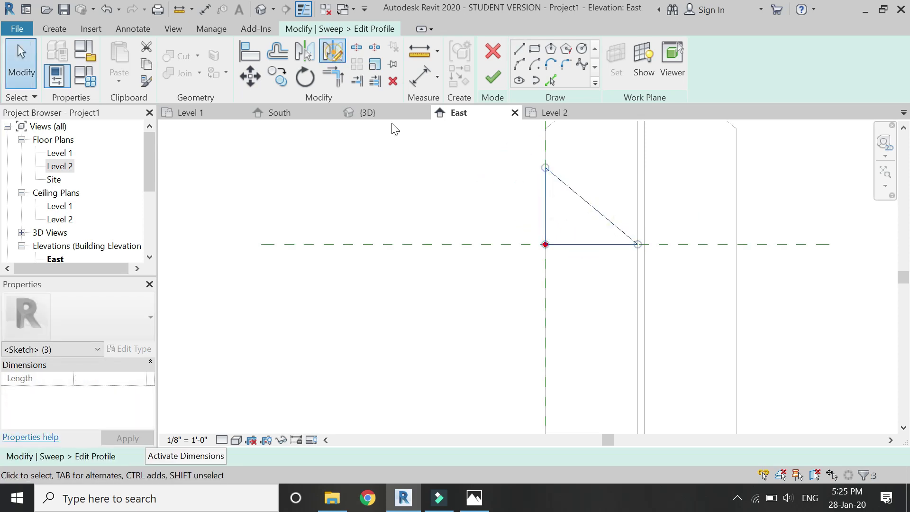
left_click(638, 185)
left_click(636, 284)
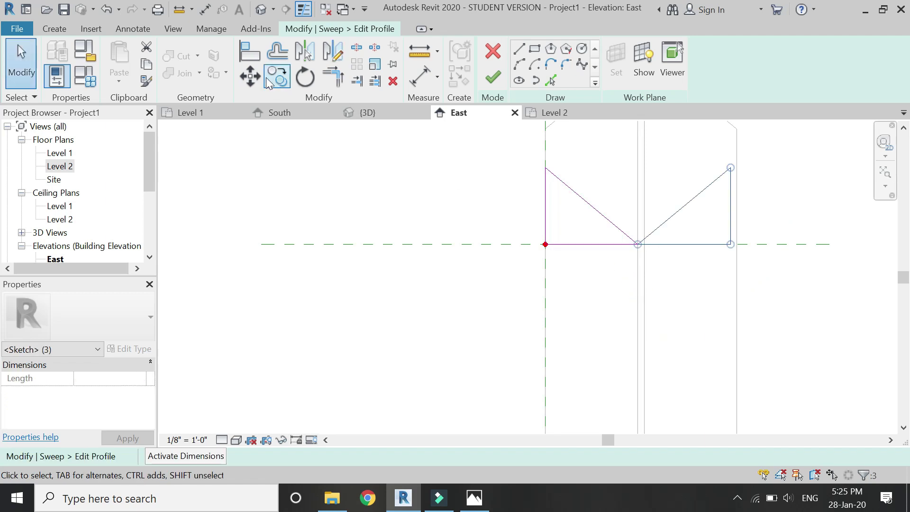
left_click(250, 76)
left_click(730, 244)
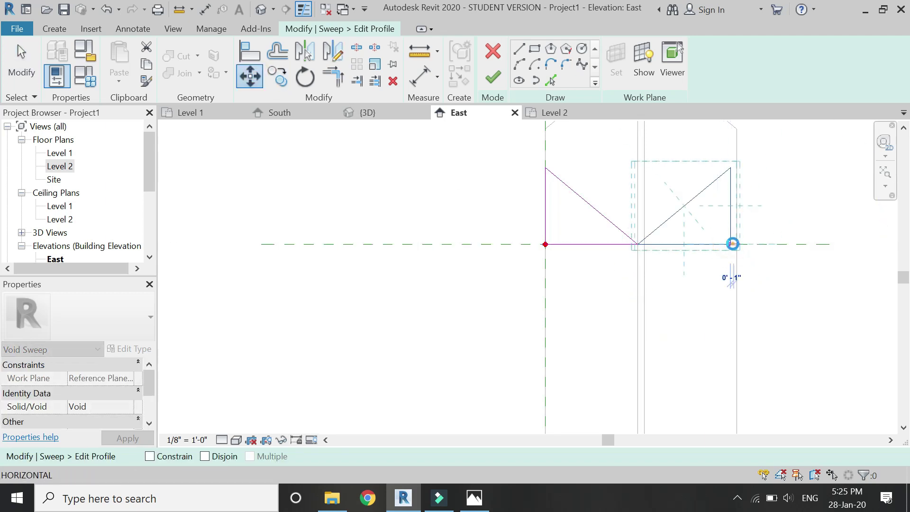
left_click(732, 243)
- Cancel the extra move and finish the V-notch profile sketch
scroll(745, 238, "up", 2)
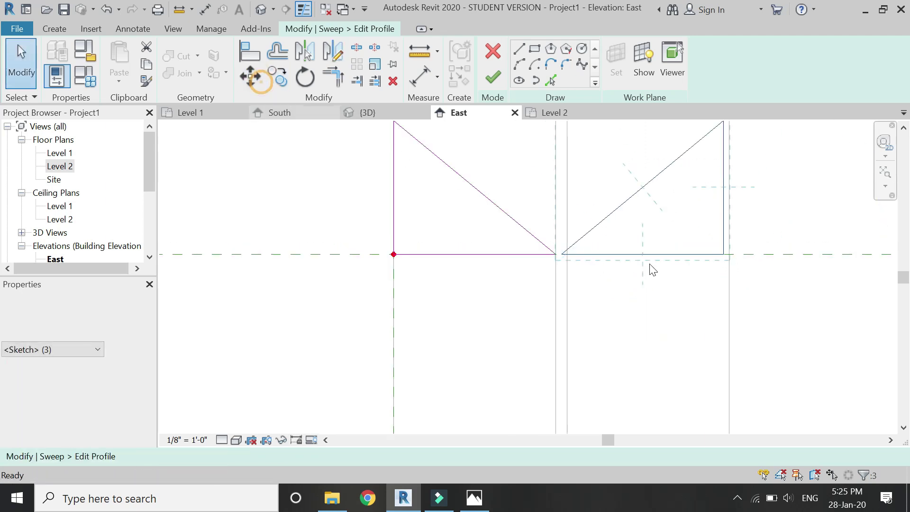
key("m")
key("v")
scroll(737, 258, "up", 4)
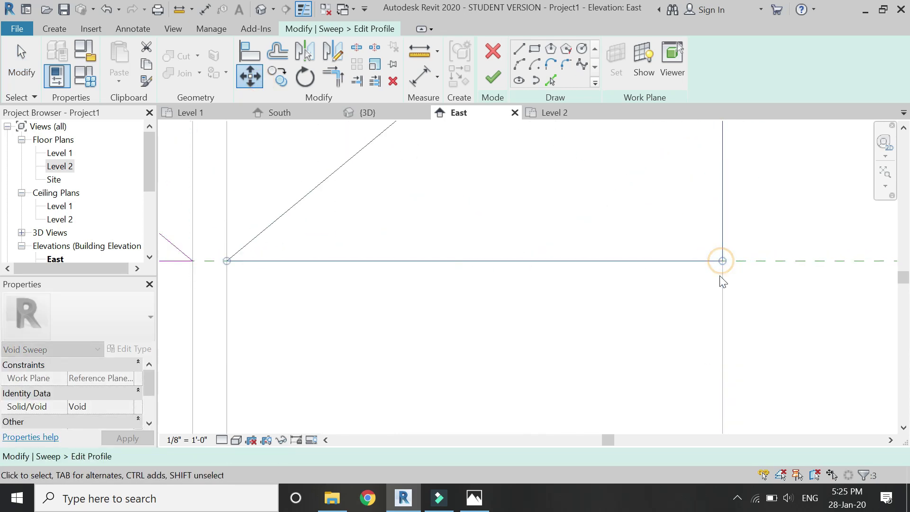
scroll(723, 281, "down", 5)
key("Escape")
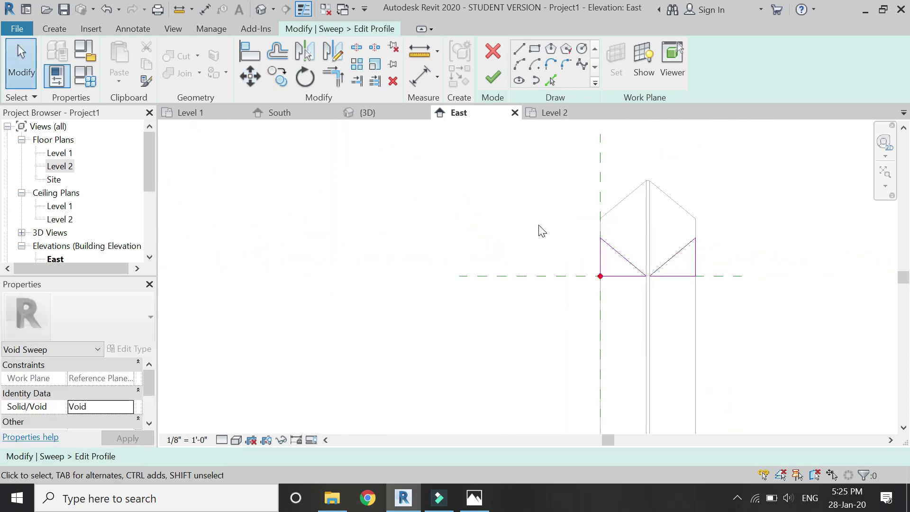
left_click(493, 77)
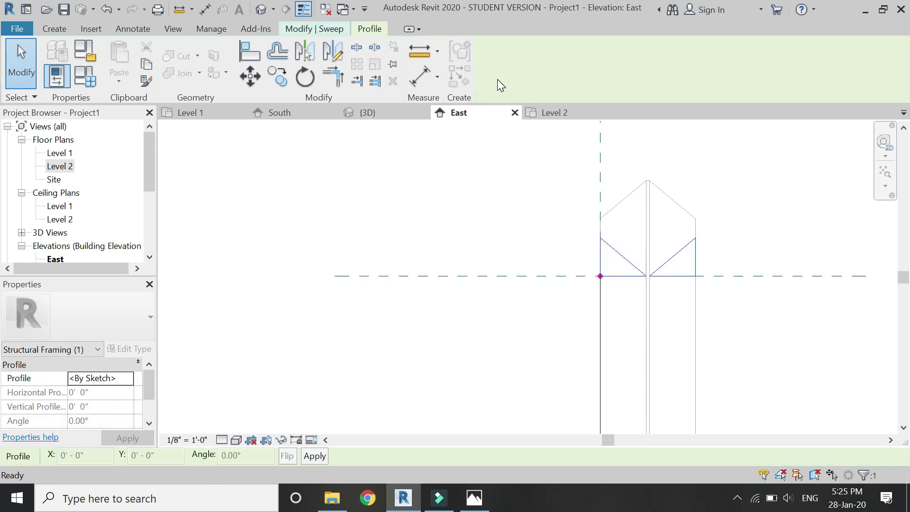
- Complete the third void sweep in the 3D view, then go back to the South elevation
left_click(368, 113)
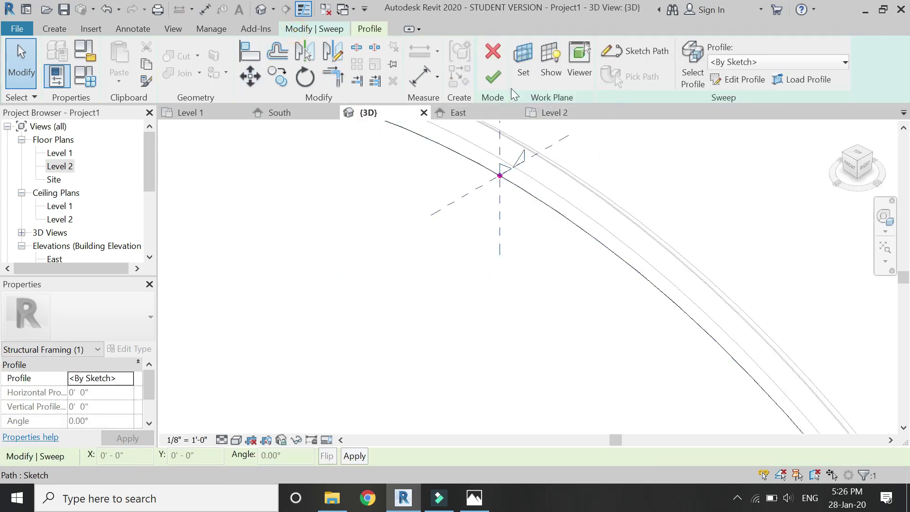
left_click(501, 76)
scroll(479, 280, "down", 3)
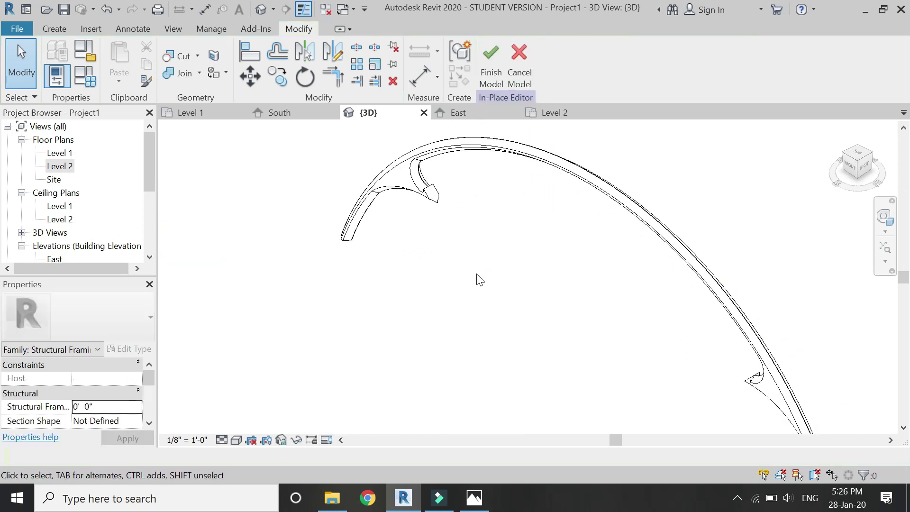
scroll(397, 176, "up", 5)
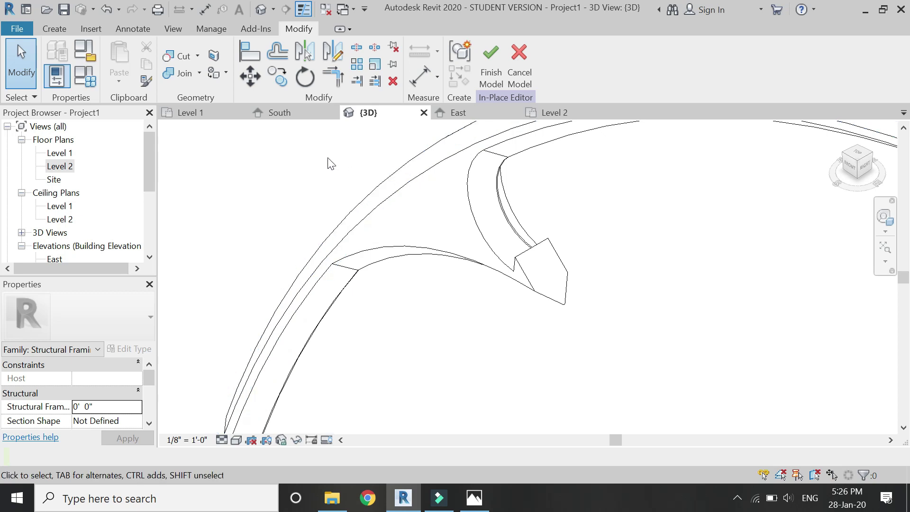
left_click(293, 112)
scroll(260, 310, "up", 5)
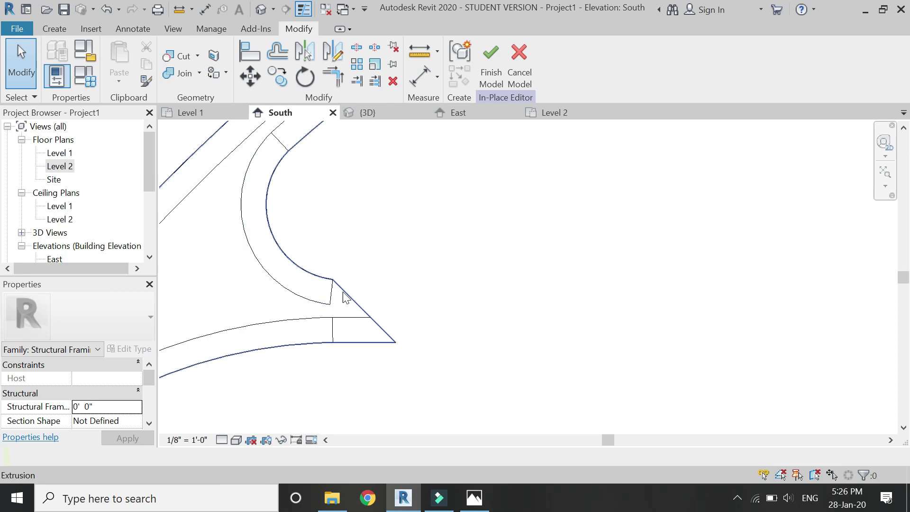
- Open the void sweep's path sketch and extend the path arc's end outward
left_click(297, 294)
double_click(297, 294)
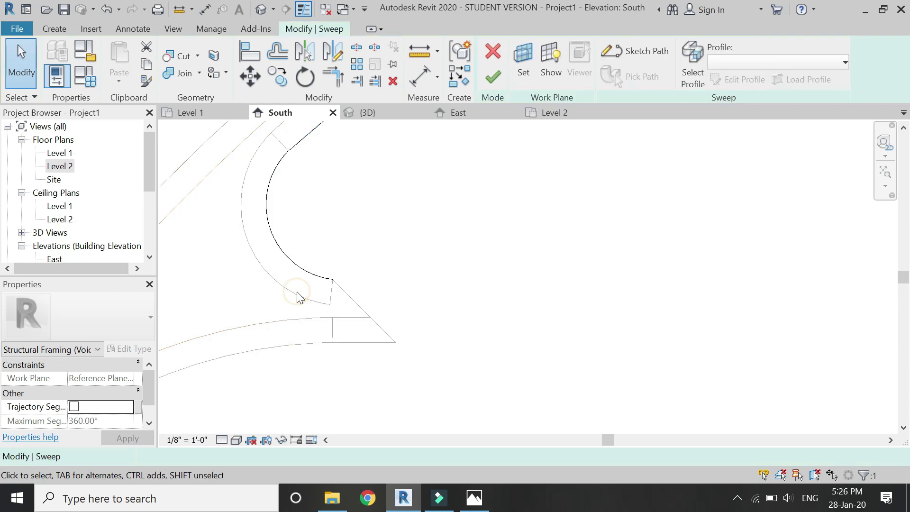
scroll(315, 287, "up", 2)
left_click(353, 264)
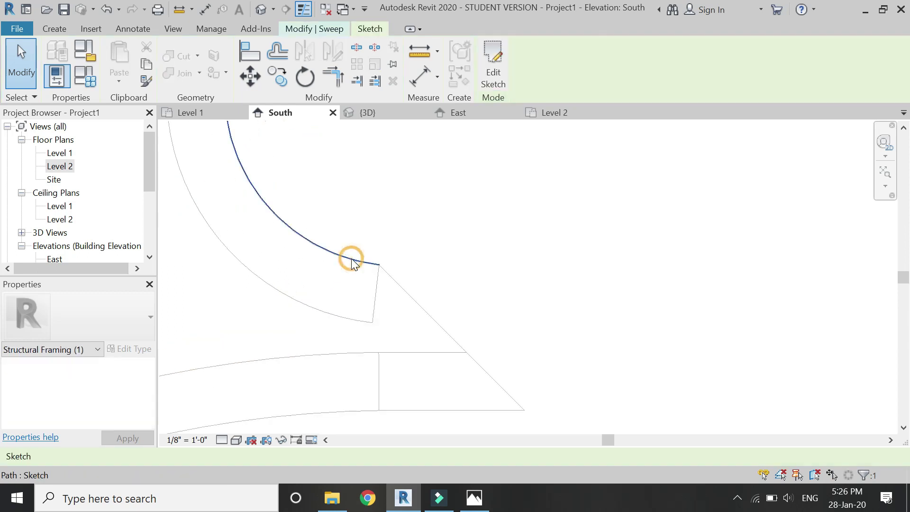
double_click(368, 263)
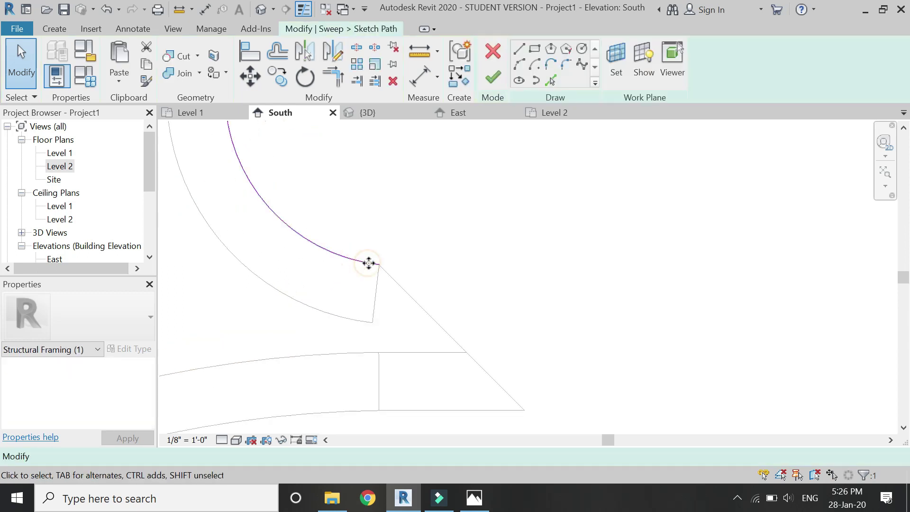
left_click_drag(375, 265, 483, 275)
- Shorten the right end of the path arc, then finish the path and void sweep edits
scroll(284, 234, "down", 4)
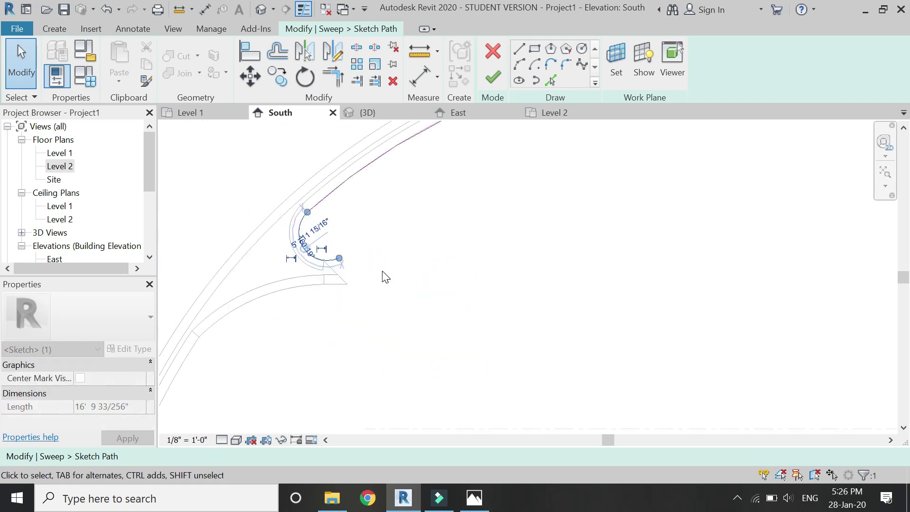
scroll(739, 278, "up", 5)
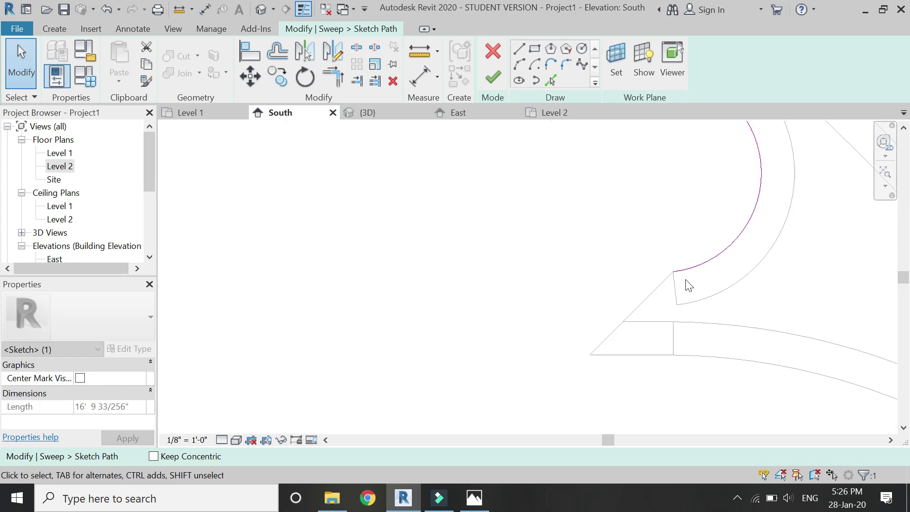
left_click(690, 264)
left_click_drag(690, 264, 540, 251)
scroll(592, 275, "down", 4)
scroll(592, 275, "up", 2)
left_click(495, 78)
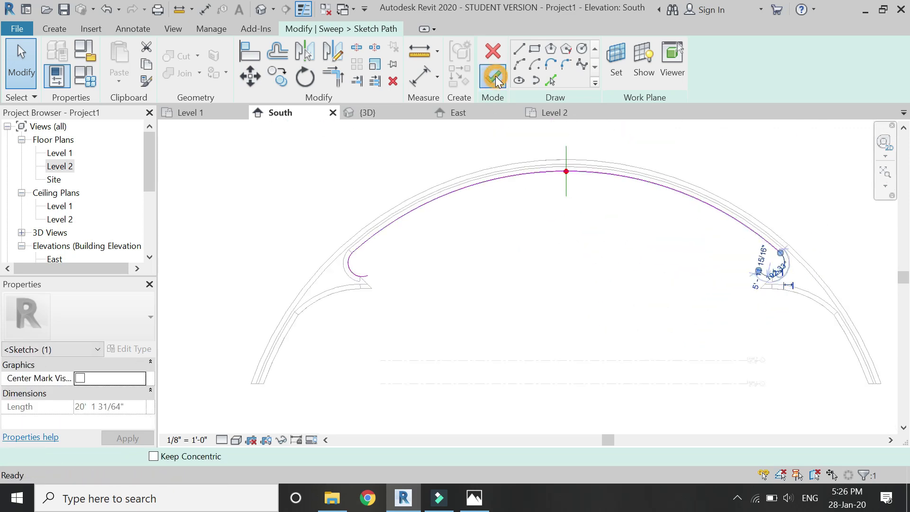
left_click(494, 78)
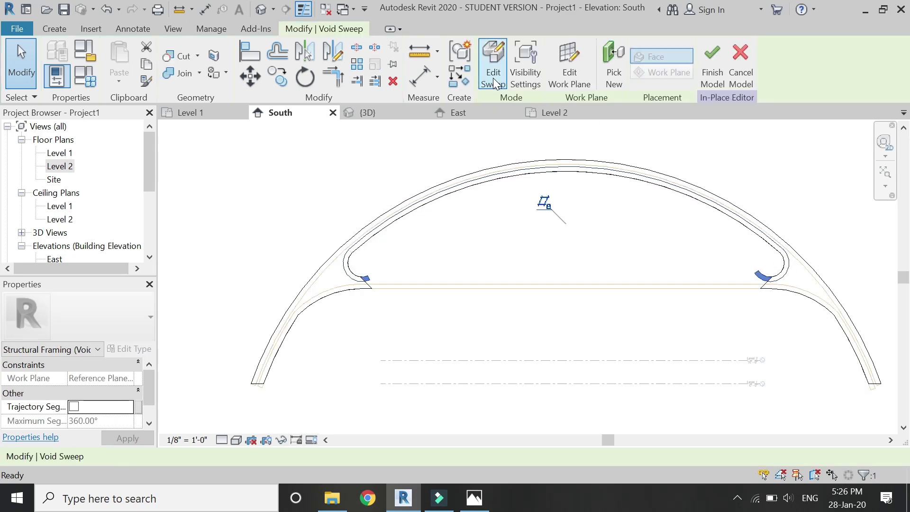
- In the 3D view, link the arch extrusion's material to the Structural Material parameter
scroll(372, 305, "up", 4)
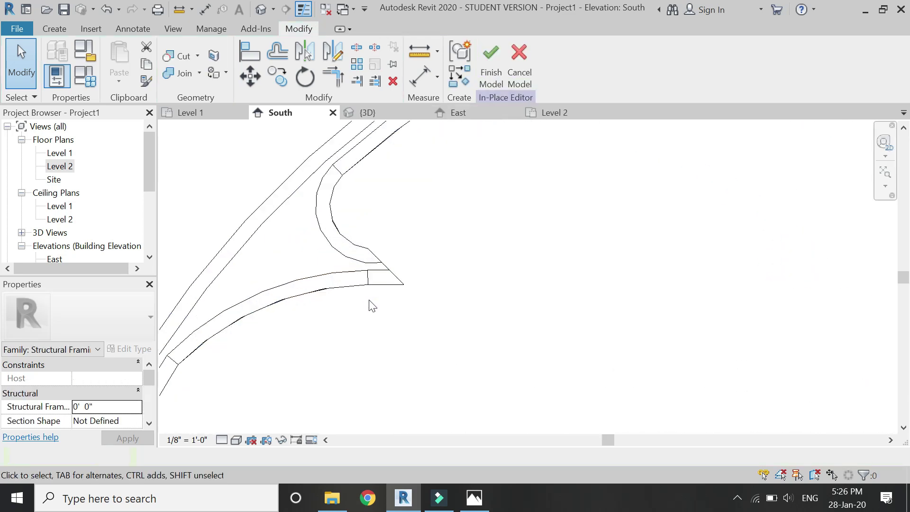
left_click(389, 119)
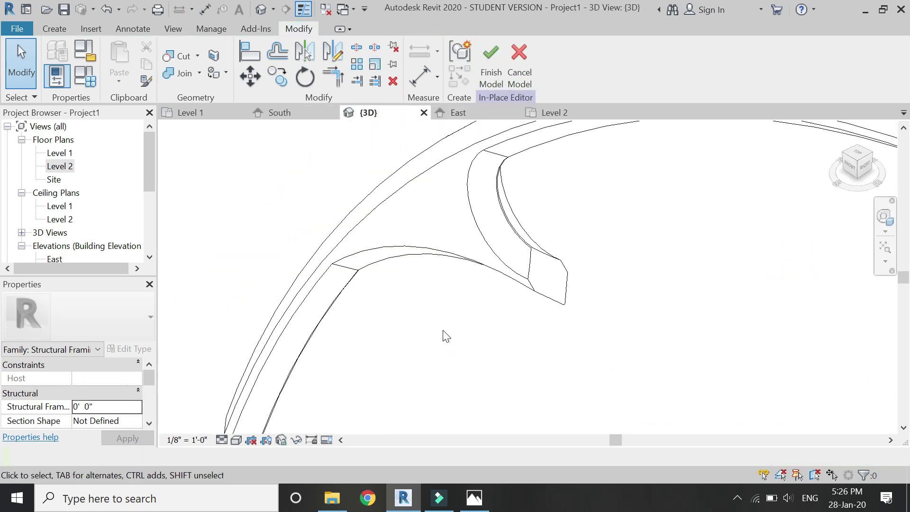
scroll(414, 258, "down", 5)
middle_click_drag(385, 219, 453, 218, "shift")
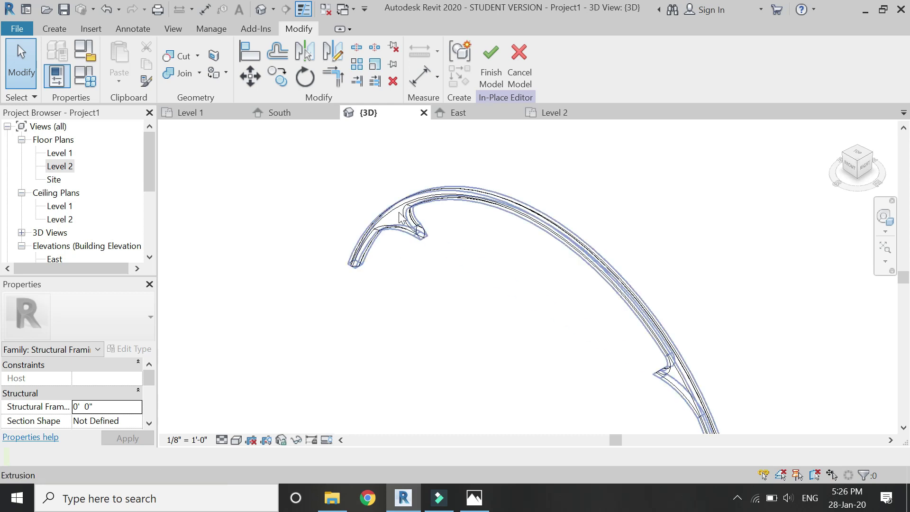
scroll(419, 233, "up", 5)
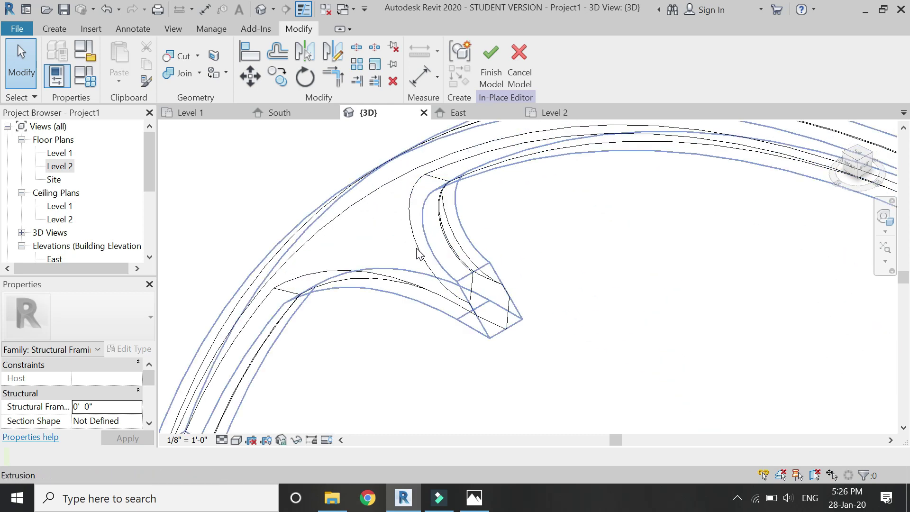
left_click(417, 248)
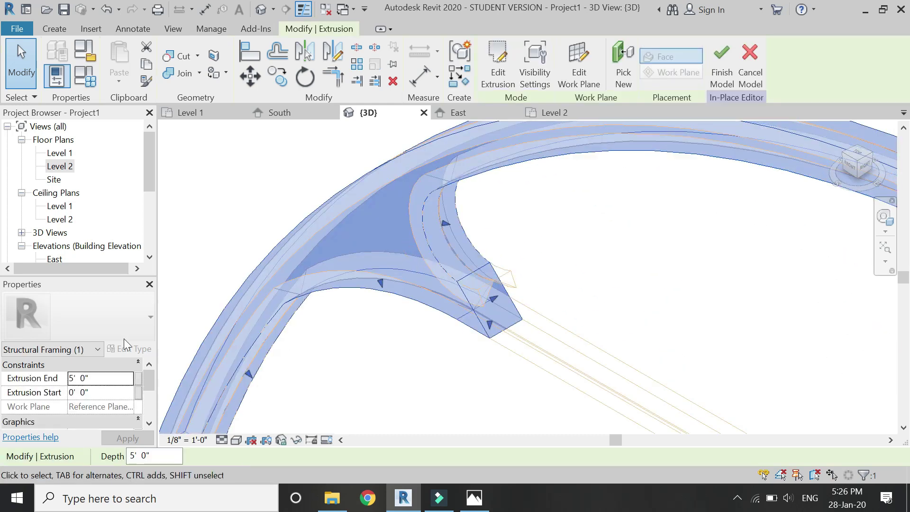
scroll(95, 385, "down", 2)
scroll(94, 386, "down", 2)
left_click(138, 421)
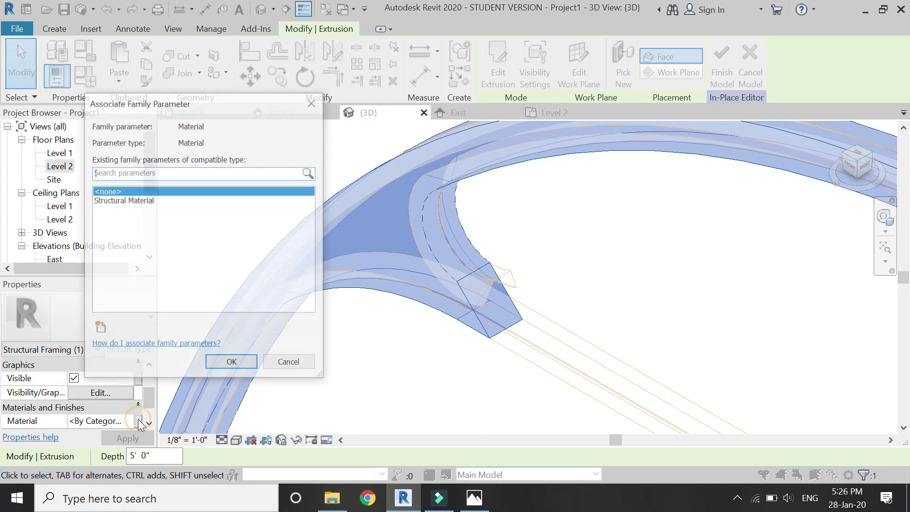
left_click(132, 200)
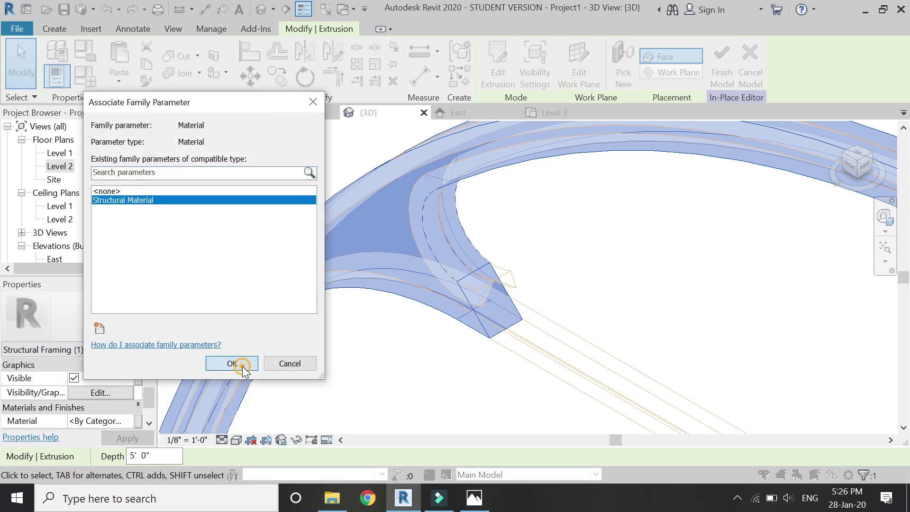
left_click(232, 364)
- Finish the in-place arched beam model, leaving the notched arch
left_click(389, 373)
scroll(289, 180, "down", 4)
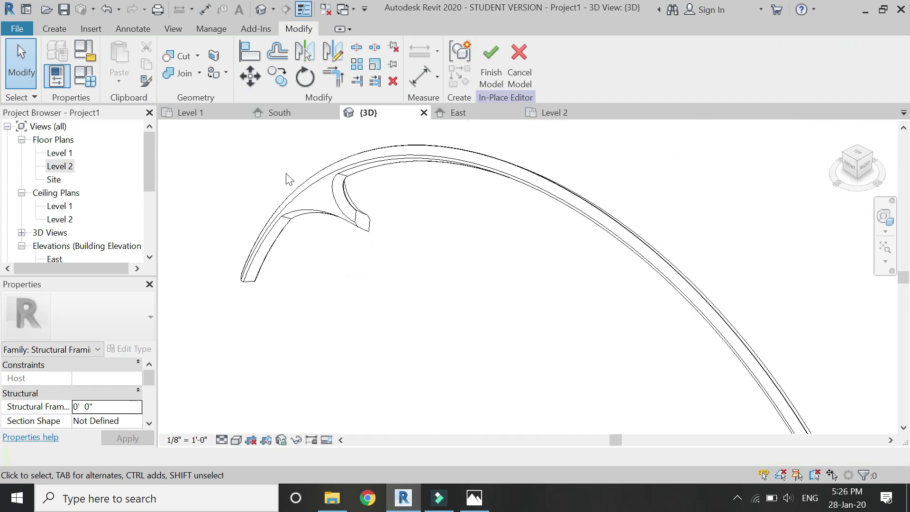
left_click(491, 62)
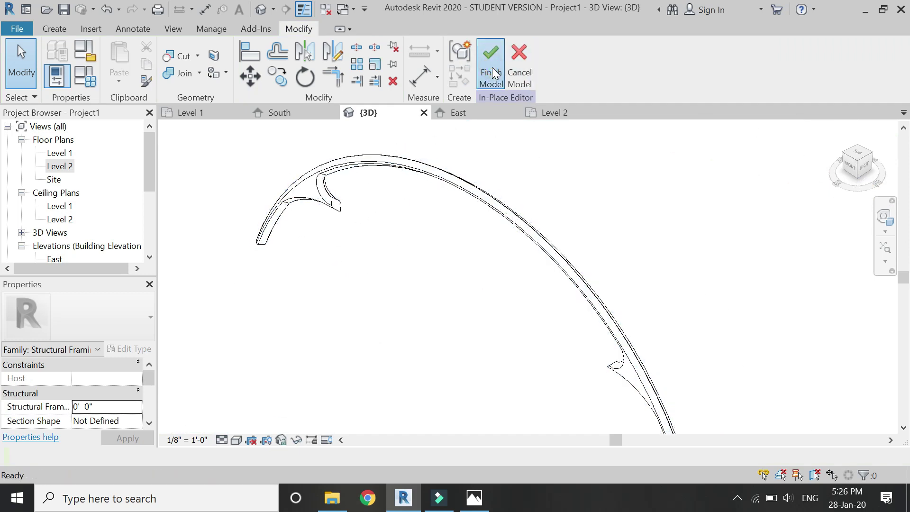
left_click(405, 281)
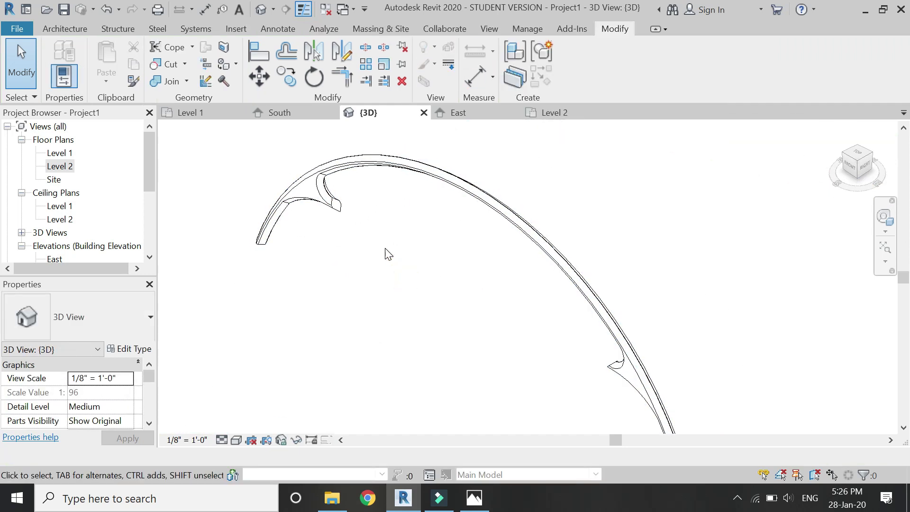
- Cycle through the Level 1, South and 3D views, ending on the South elevation
left_click(203, 118)
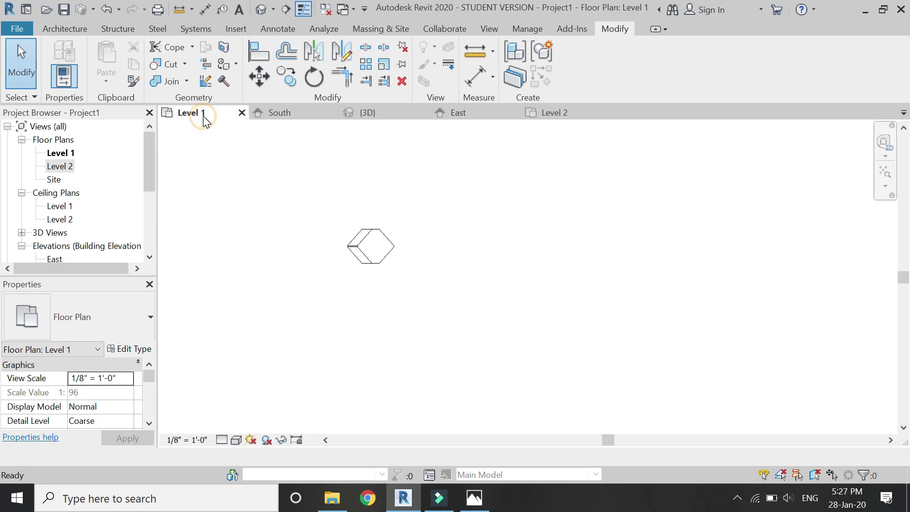
left_click(276, 116)
left_click(366, 112)
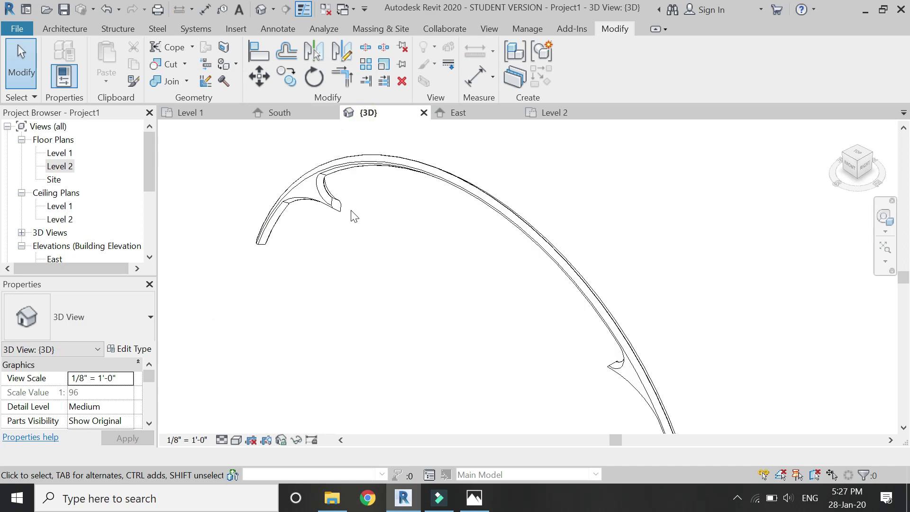
left_click(290, 115)
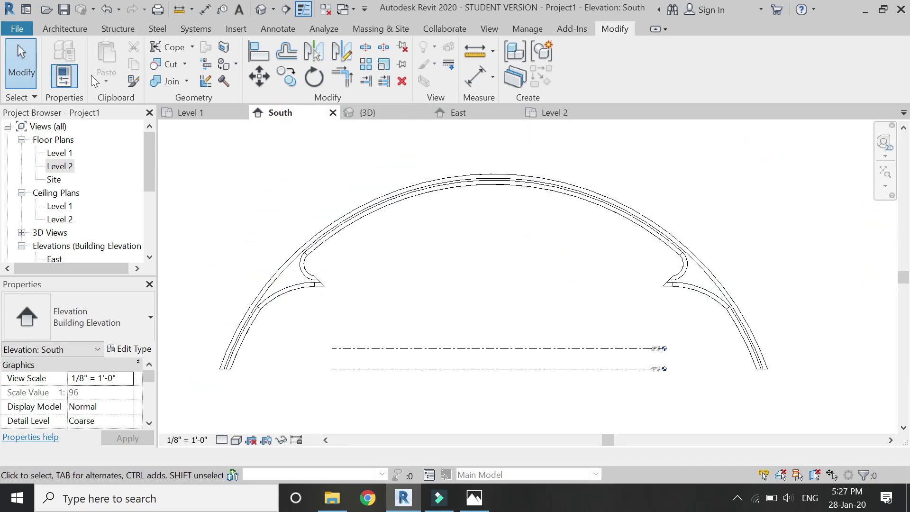
- Create a Structural Framing in-place model named Structural Framing 2 and open the Level 2 plan
left_click(70, 33)
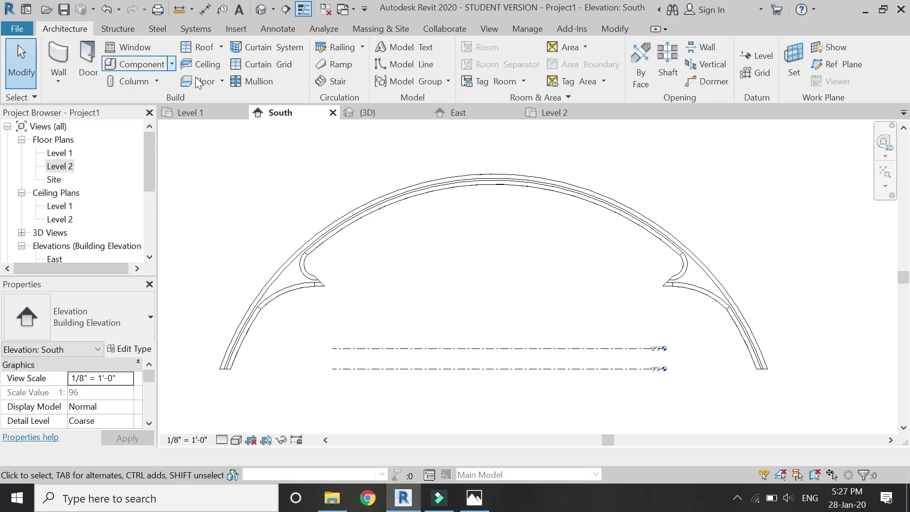
left_click(172, 66)
left_click(142, 119)
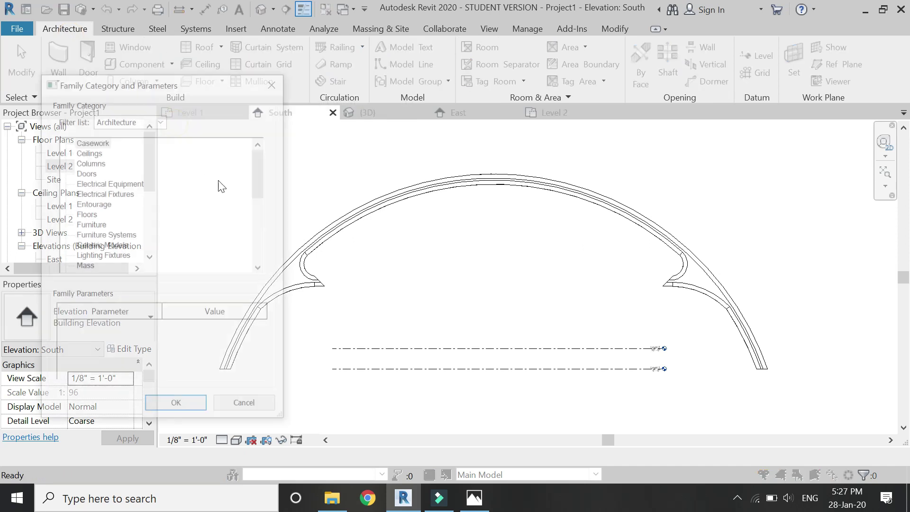
scroll(115, 251, "down", 4)
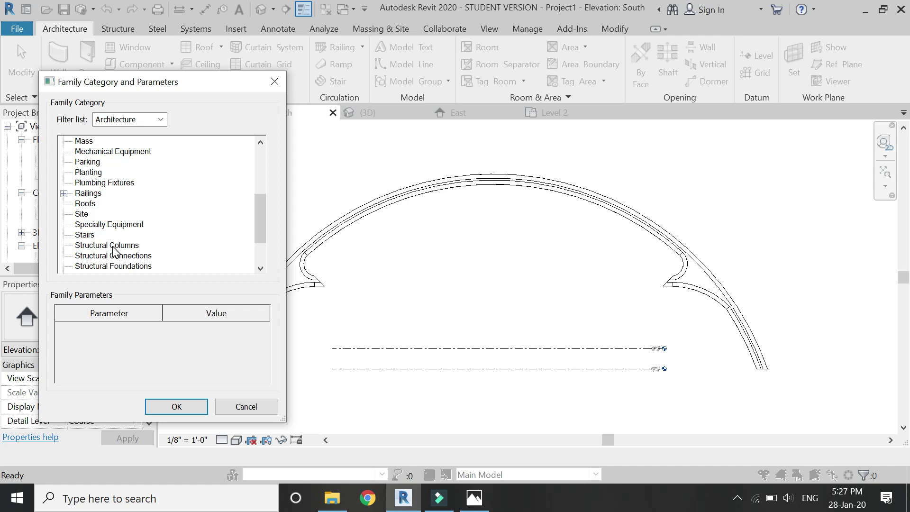
scroll(115, 252, "down", 1)
scroll(123, 262, "down", 2)
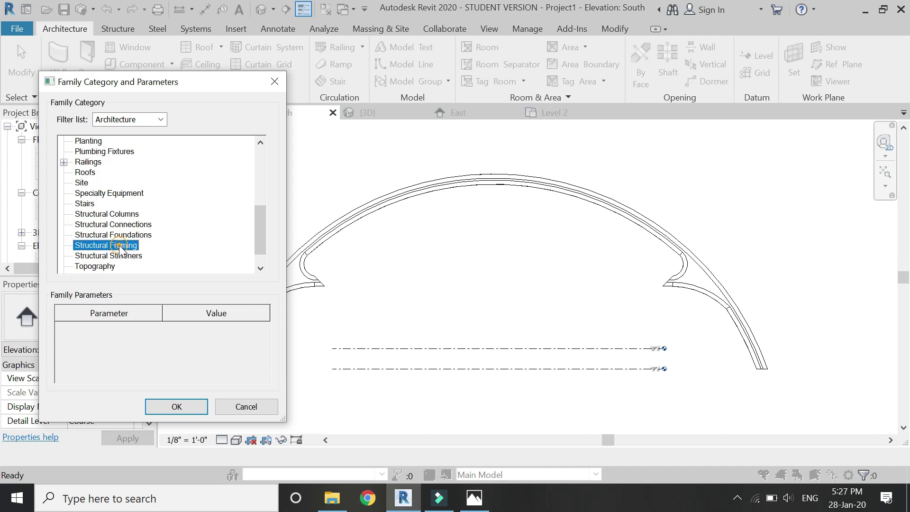
left_click(176, 407)
left_click(456, 273)
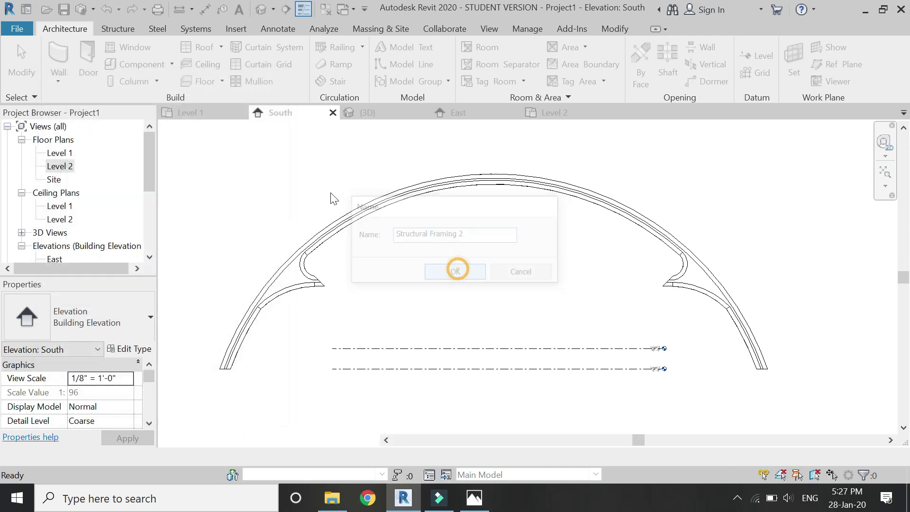
left_click(554, 112)
left_click(742, 71)
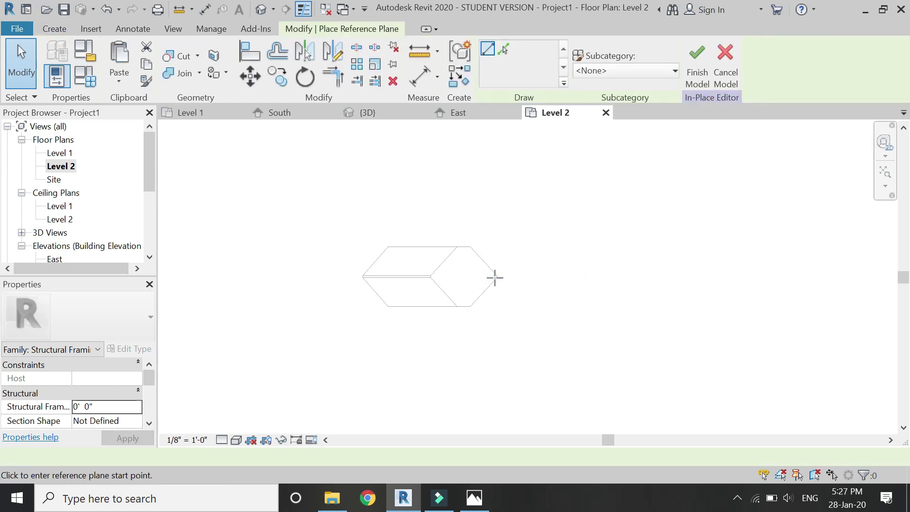
- Draw a horizontal reference plane across the Level 2 plan
scroll(497, 278, "up", 3)
scroll(474, 263, "down", 1)
left_click(454, 247)
scroll(343, 250, "down", 3)
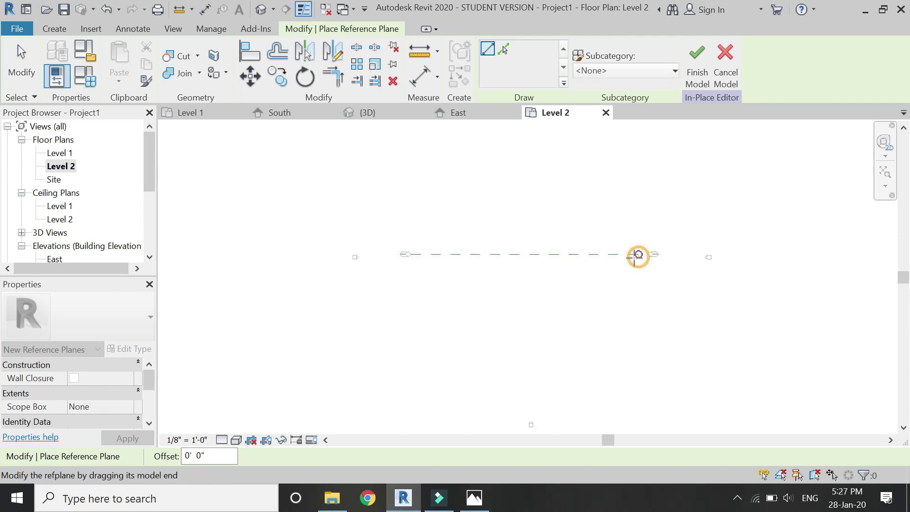
key("Escape")
key("Escape")
- Name the new reference plane 1
left_click(601, 256)
left_click(603, 260)
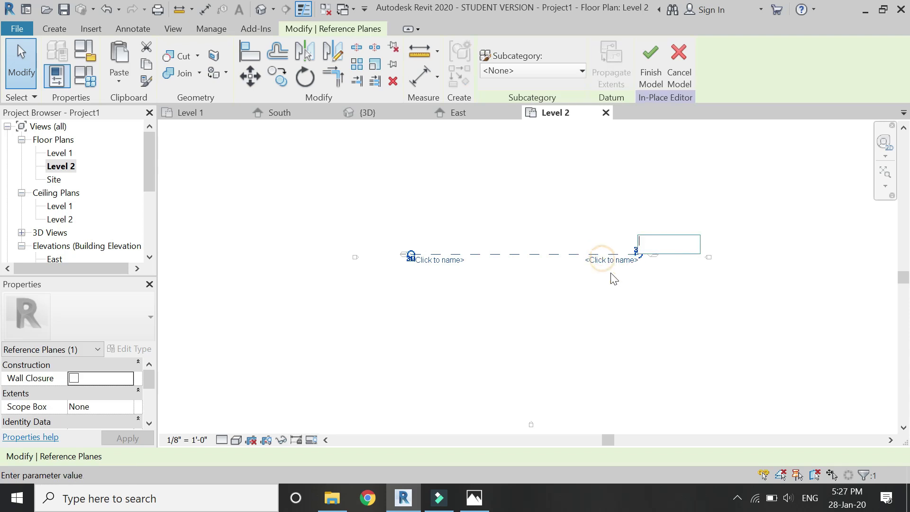
key("Return")
key("Escape")
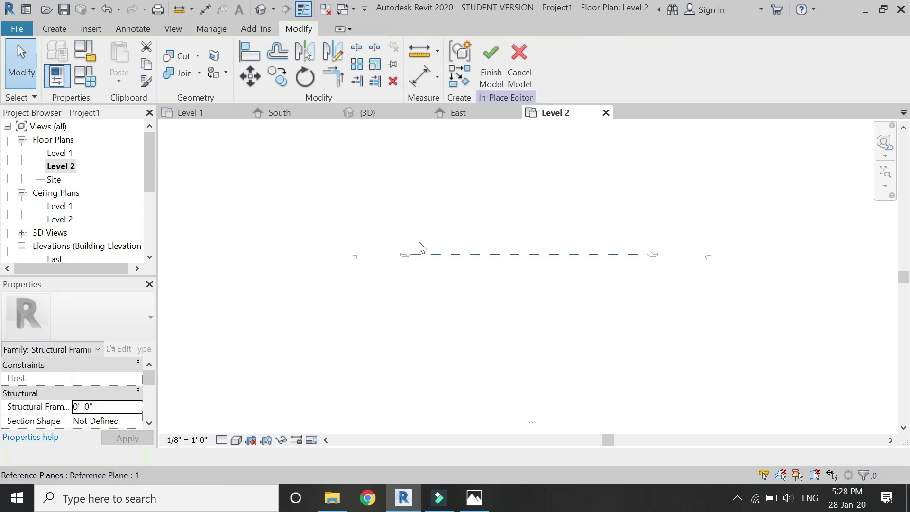
left_click(283, 114)
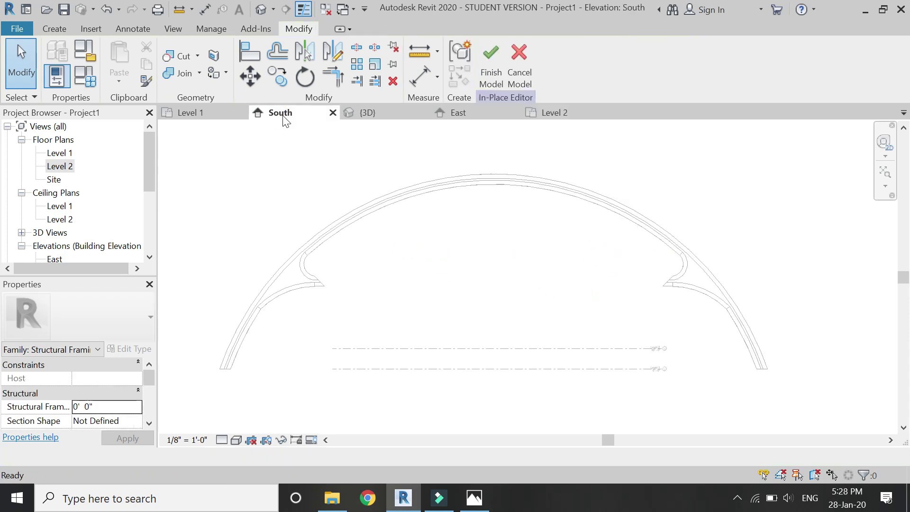
- Start a swept blend path sketch on the work plane Reference Plane : 1
left_click(51, 31)
left_click(235, 76)
left_click(534, 52)
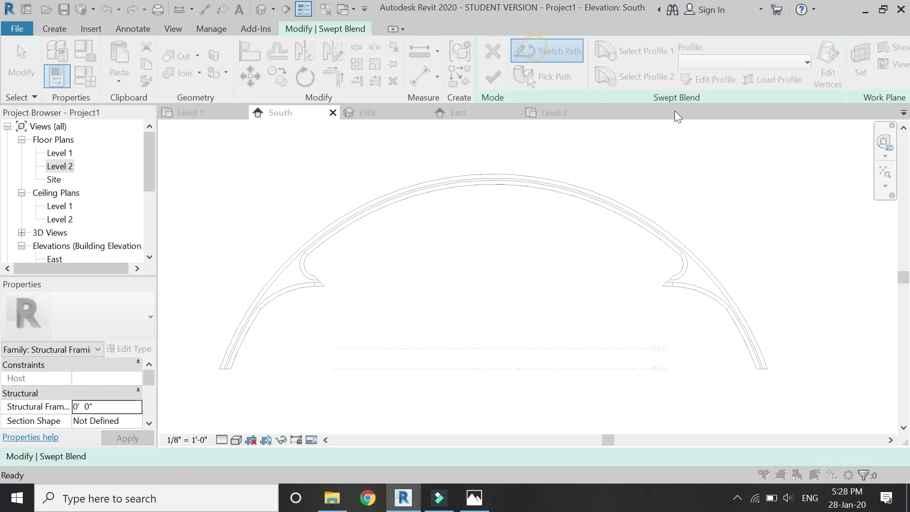
left_click(708, 322)
left_click(710, 360)
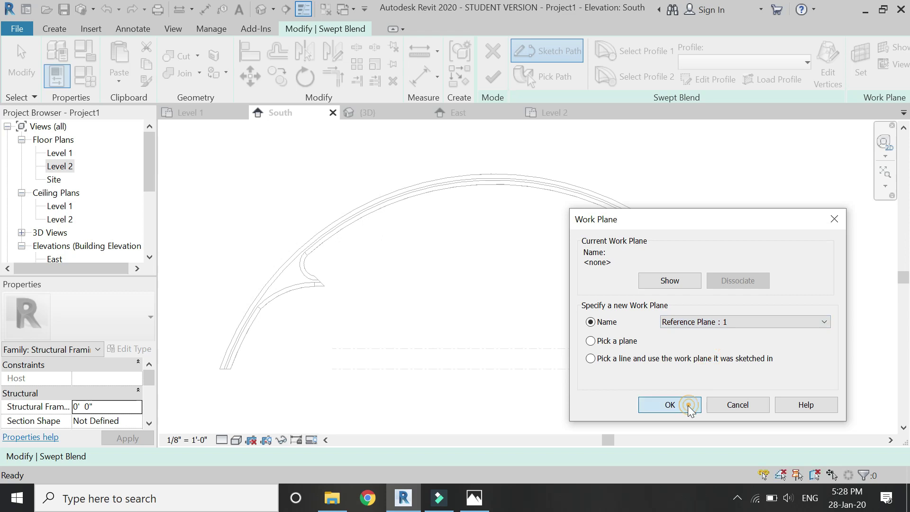
left_click(687, 405)
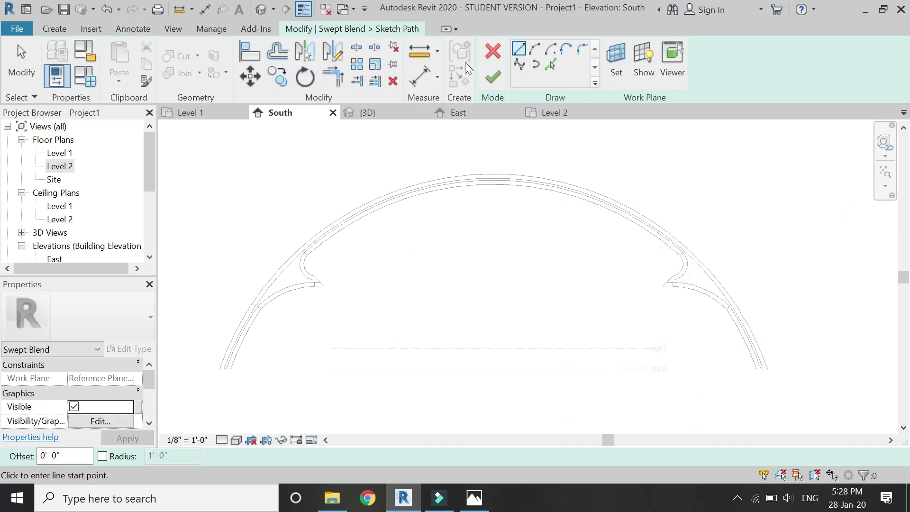
- Sketch the short vertical 5' 0" path lines at the left arch notch and finish the path
left_click(306, 273)
scroll(313, 280, "up", 6)
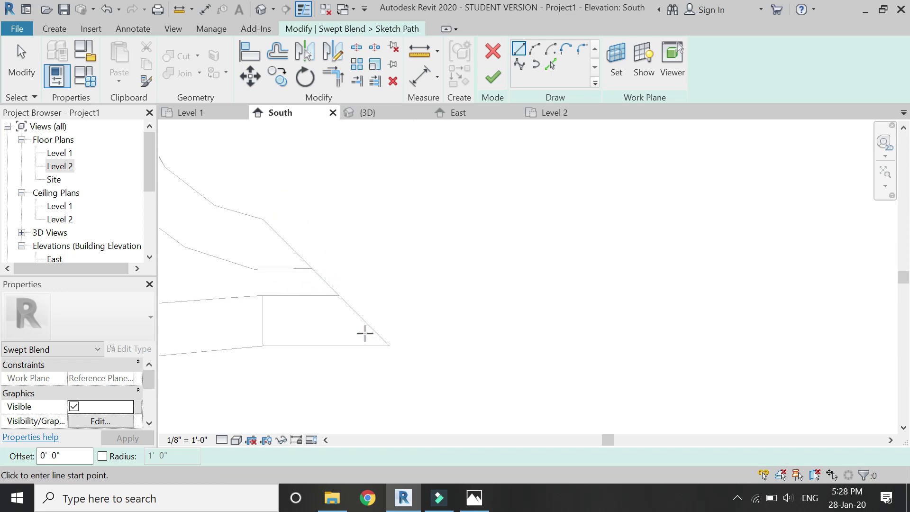
left_click(386, 346)
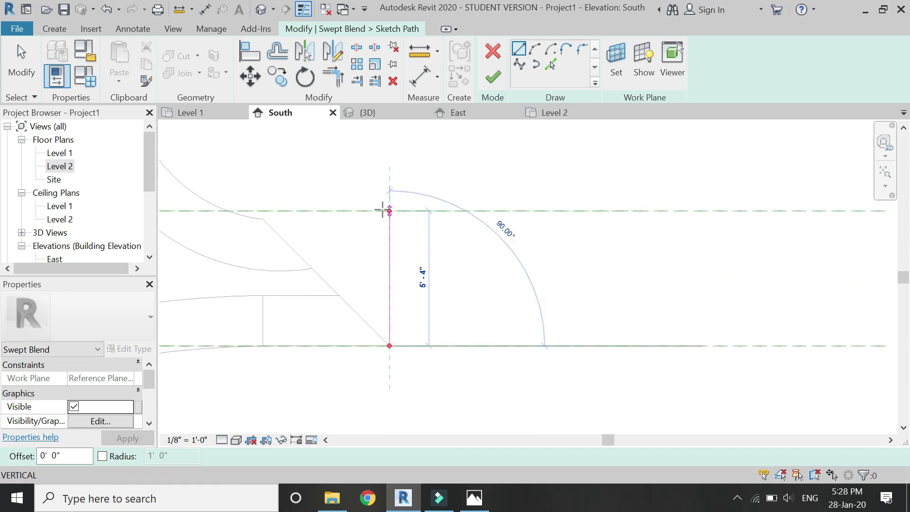
left_click(388, 219)
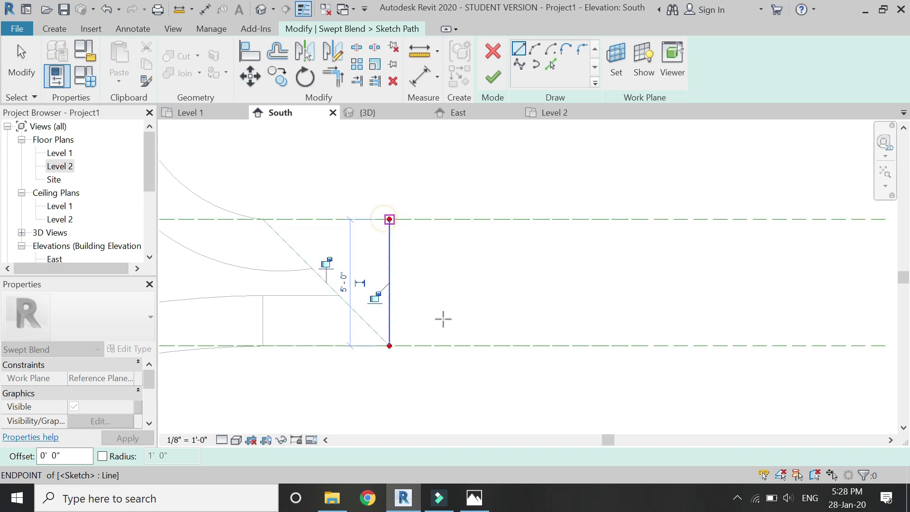
scroll(358, 272, "down", 3)
key("Escape")
scroll(366, 274, "down", 3)
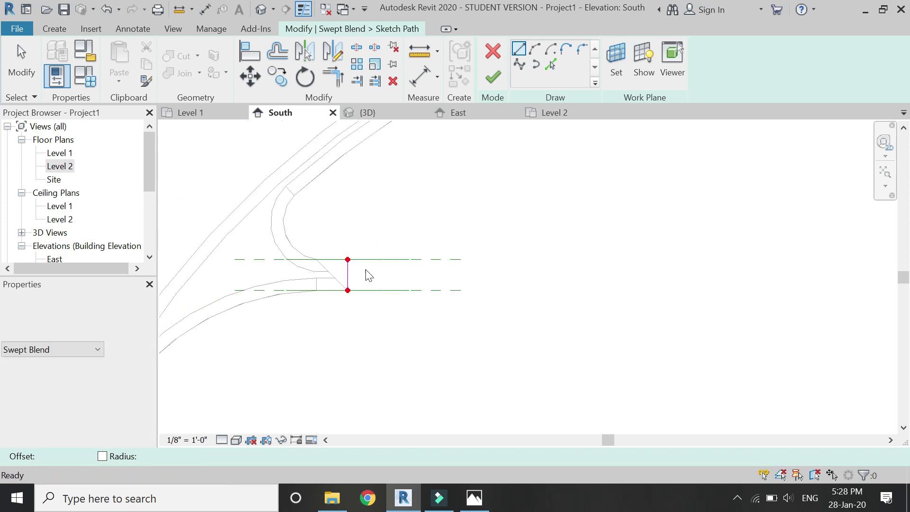
key("Escape")
left_click(488, 81)
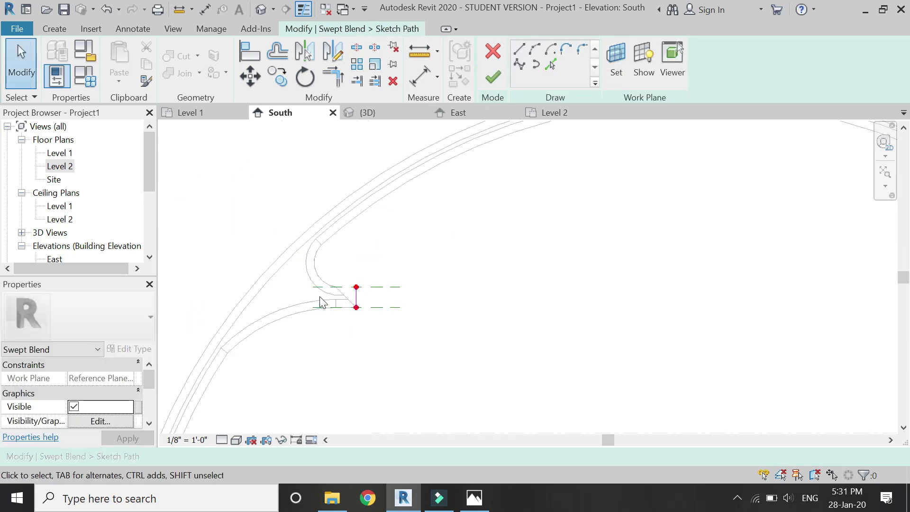
left_click(491, 79)
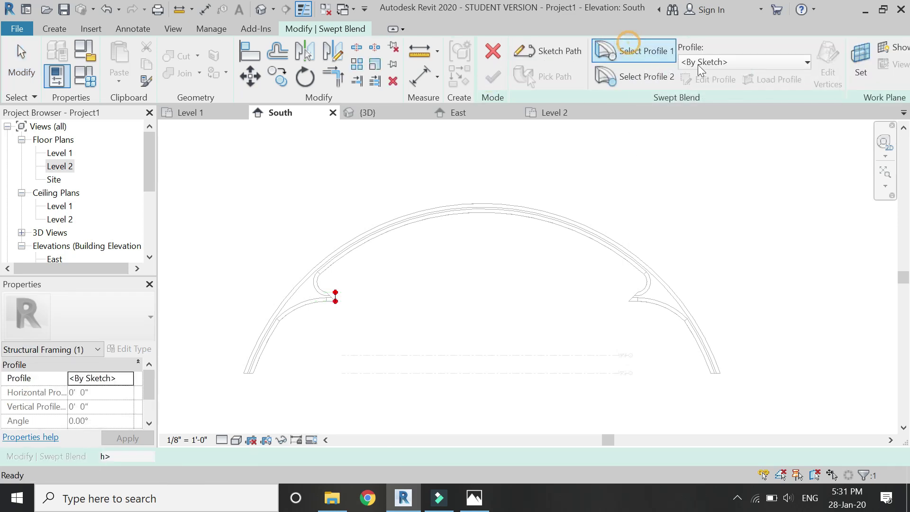
- Edit the first profile in the default {3D} view, viewed from the Top
left_click(706, 79)
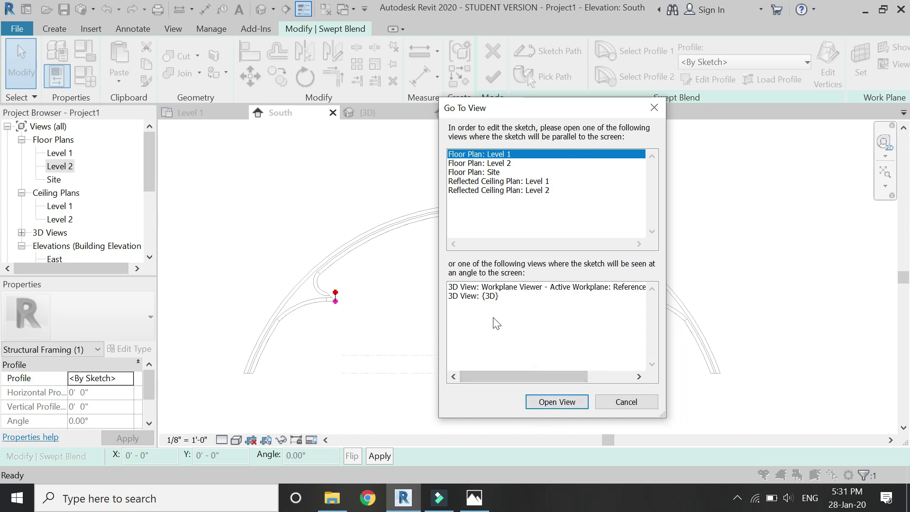
left_click(492, 297)
left_click(558, 401)
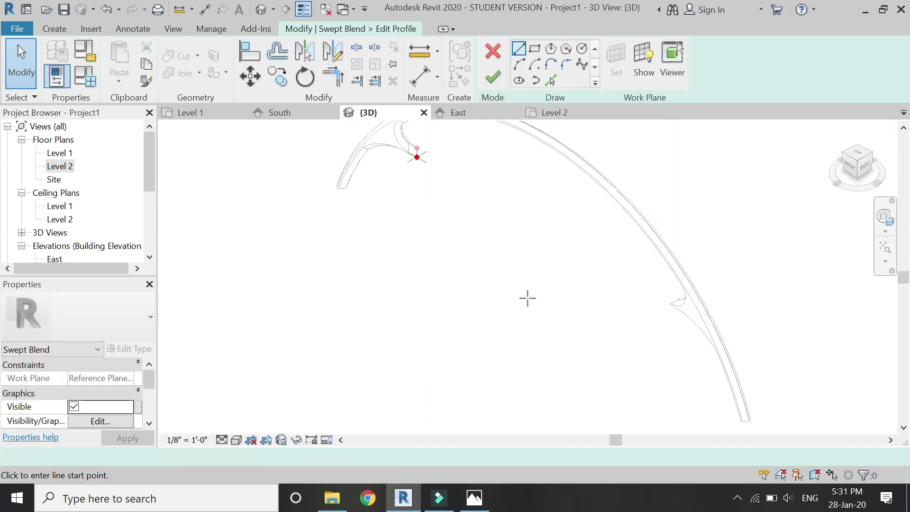
left_click(856, 155)
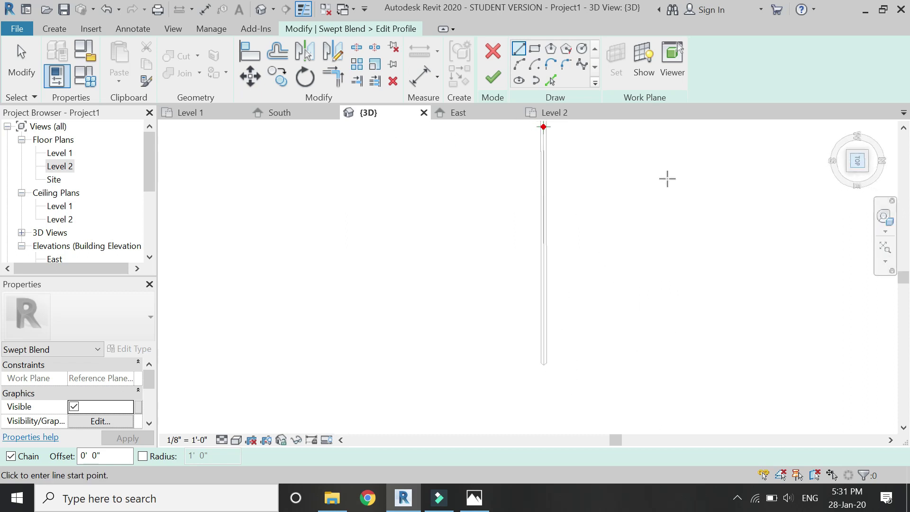
scroll(518, 278, "up", 3)
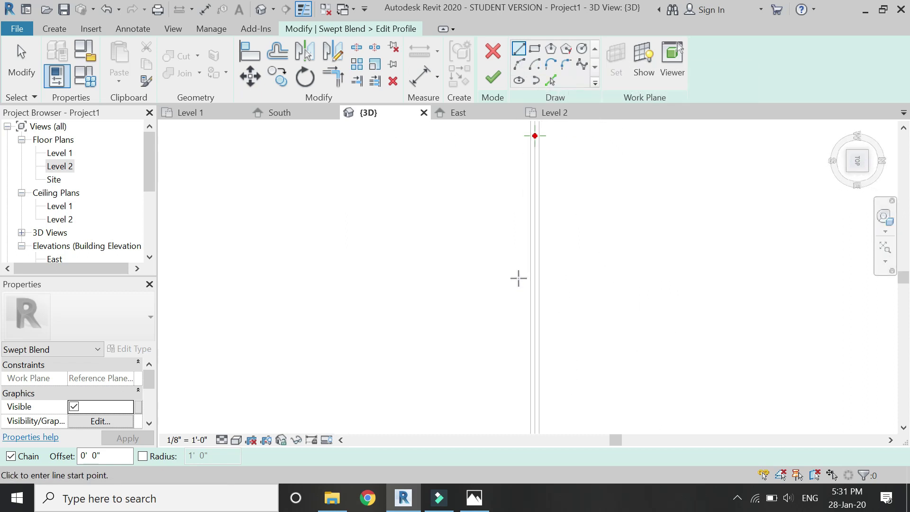
- Draw a profile circle centred at the framing intersection with its radius reaching the arc top
left_click(535, 270)
scroll(540, 271, "up", 3)
key("Escape")
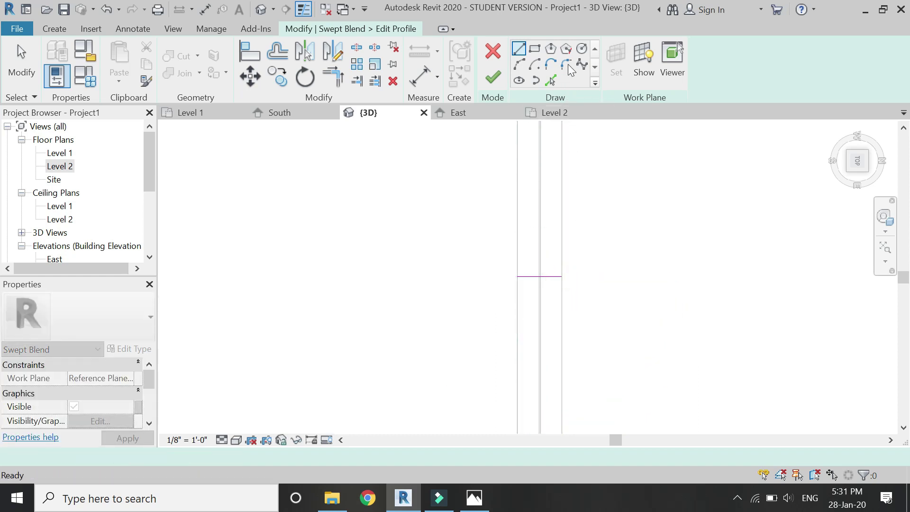
left_click(581, 48)
scroll(541, 293, "up", 2)
scroll(545, 337, "up", 3)
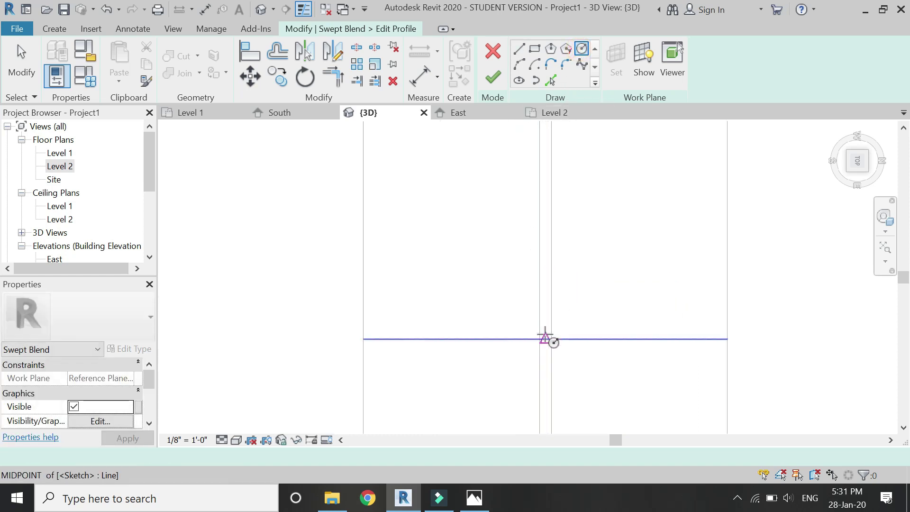
left_click(545, 337)
scroll(490, 382, "down", 4)
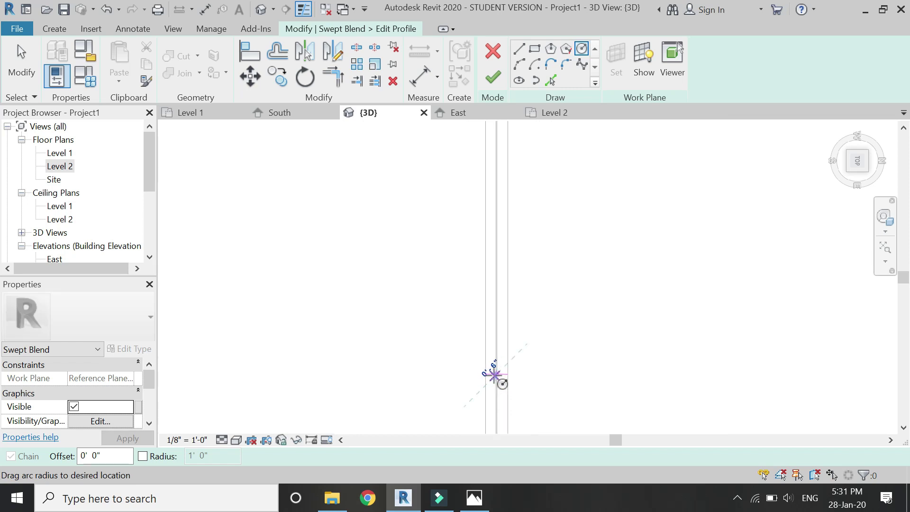
scroll(491, 372, "down", 4)
scroll(493, 265, "up", 4)
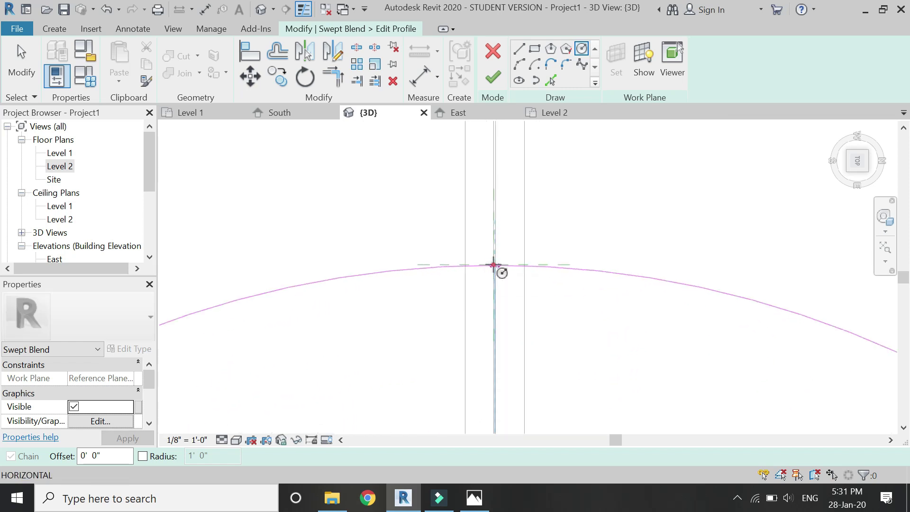
left_click(493, 265)
scroll(500, 256, "up", 4)
scroll(469, 313, "down", 2)
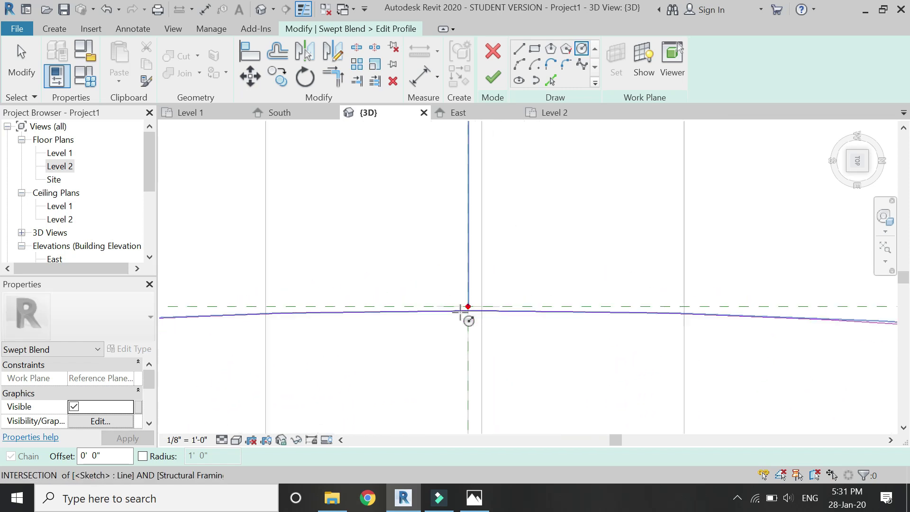
key("Escape")
- Align the sketch lines with the reference plane and finish the circular profile edit
left_click_drag(512, 304, 510, 288)
scroll(489, 285, "up", 3)
scroll(489, 286, "up", 3)
left_click_drag(635, 305, 638, 287)
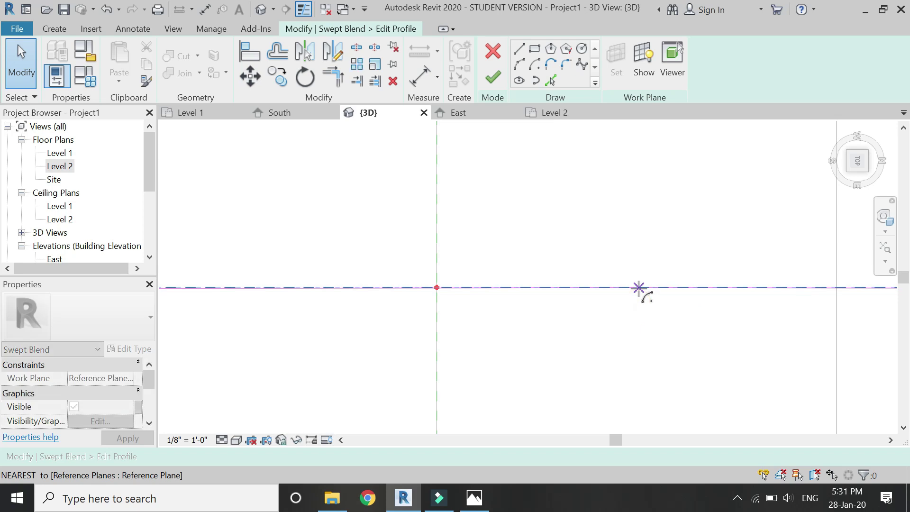
left_click_drag(468, 167, 471, 161)
scroll(471, 161, "down", 3)
scroll(480, 318, "up", 5)
left_click(463, 319)
scroll(463, 319, "up", 2)
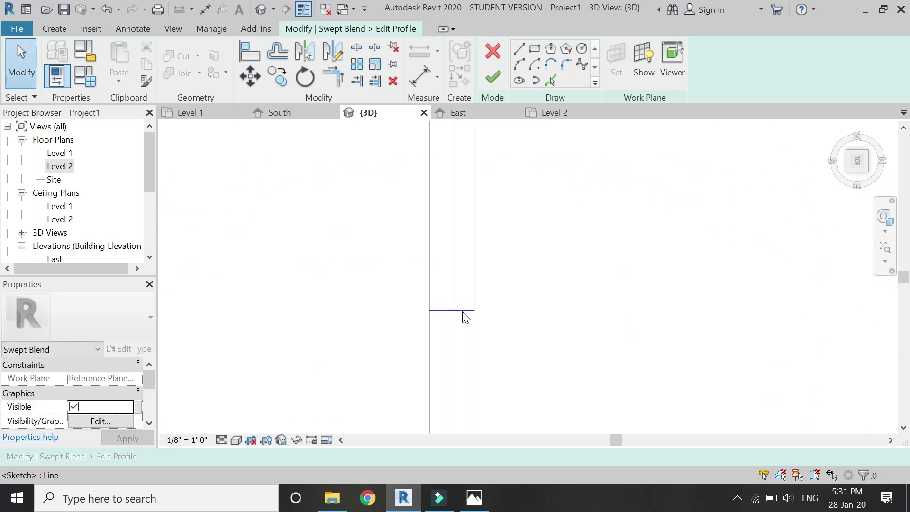
left_click(465, 311)
scroll(479, 297, "down", 3)
left_click(492, 280)
scroll(492, 281, "down", 2)
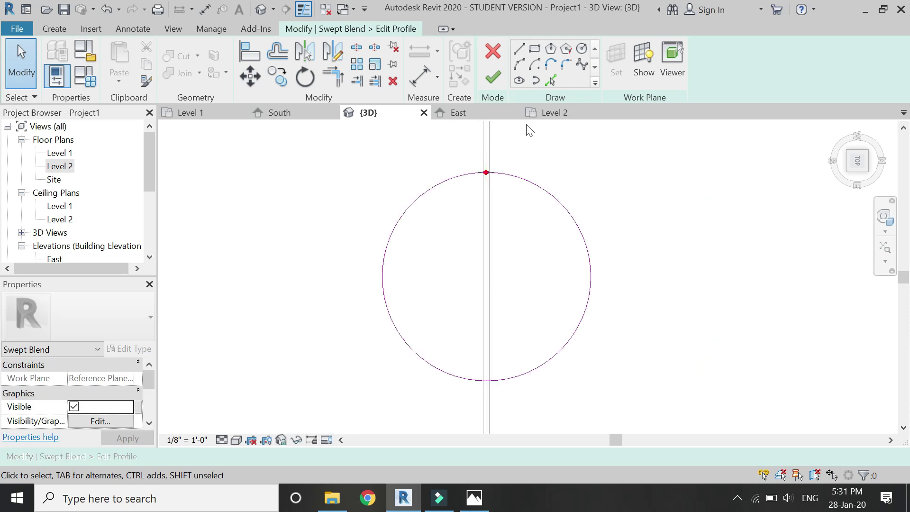
left_click(501, 72)
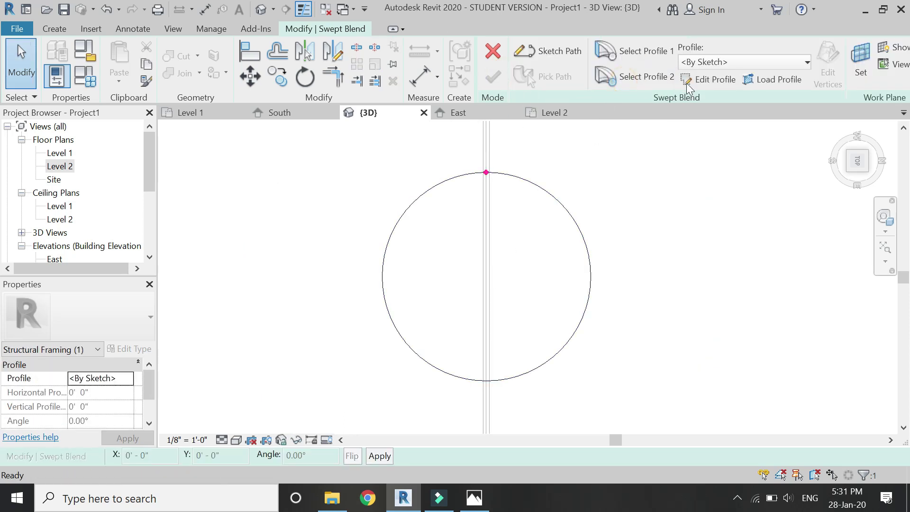
- Reopen the profile sketch and draw a circle centred at the midpoint
left_click(695, 81)
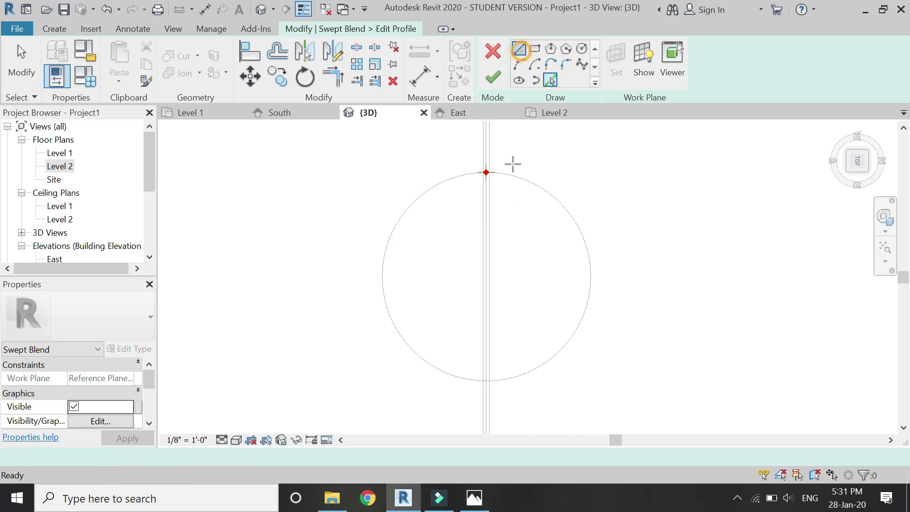
left_click(483, 278)
scroll(483, 270, "up", 5)
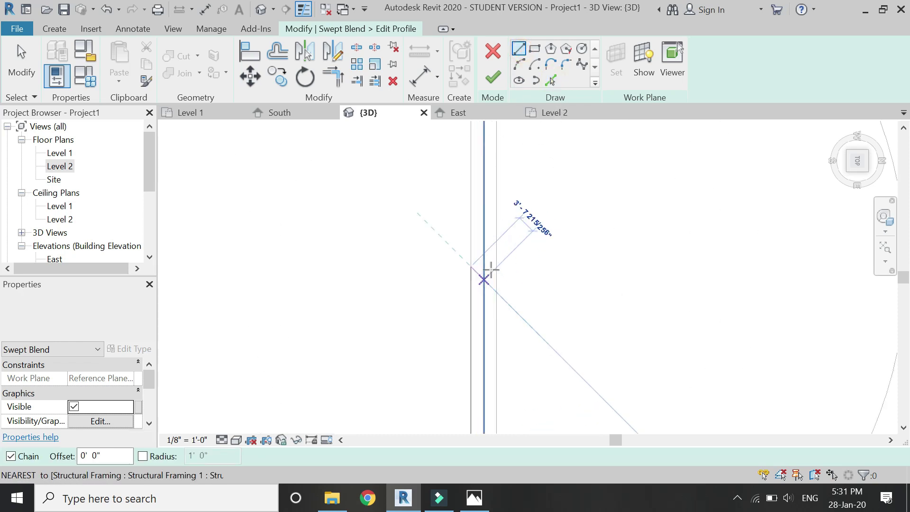
left_click(494, 267)
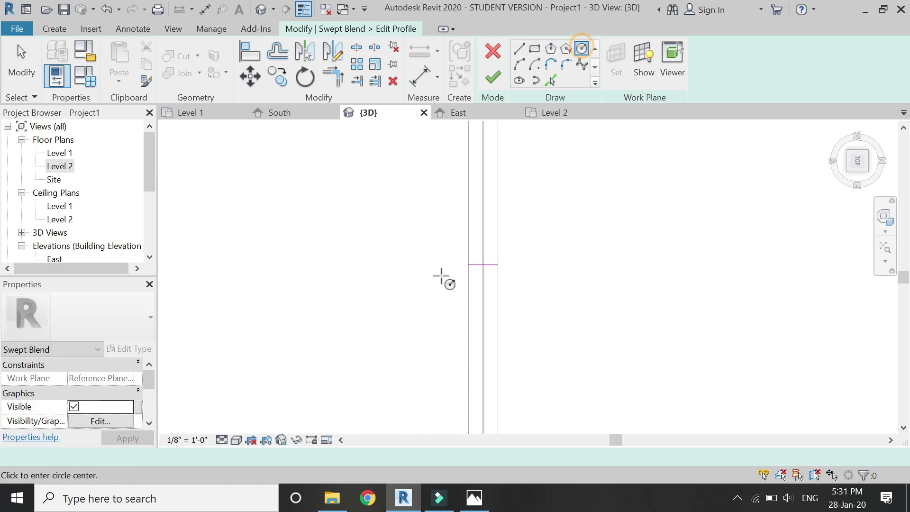
scroll(474, 280, "down", 5)
left_click(458, 298)
scroll(474, 270, "down", 4)
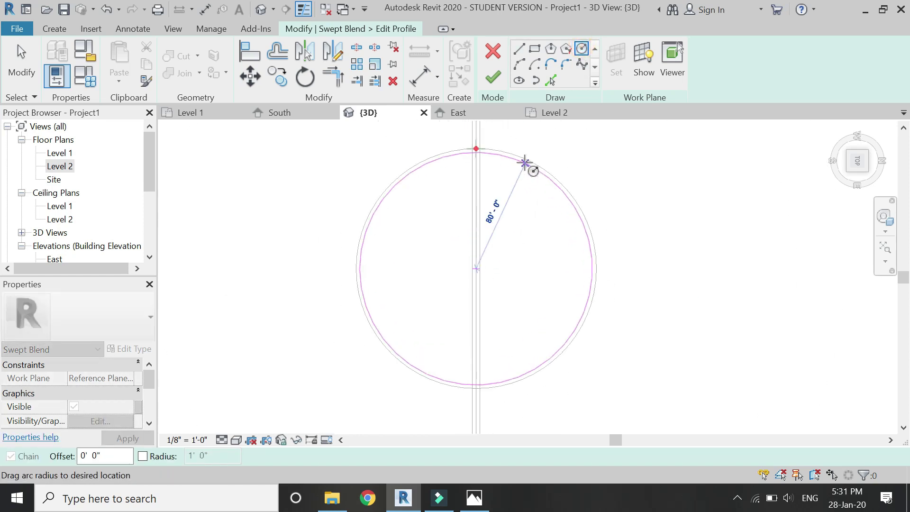
scroll(522, 157, "up", 5)
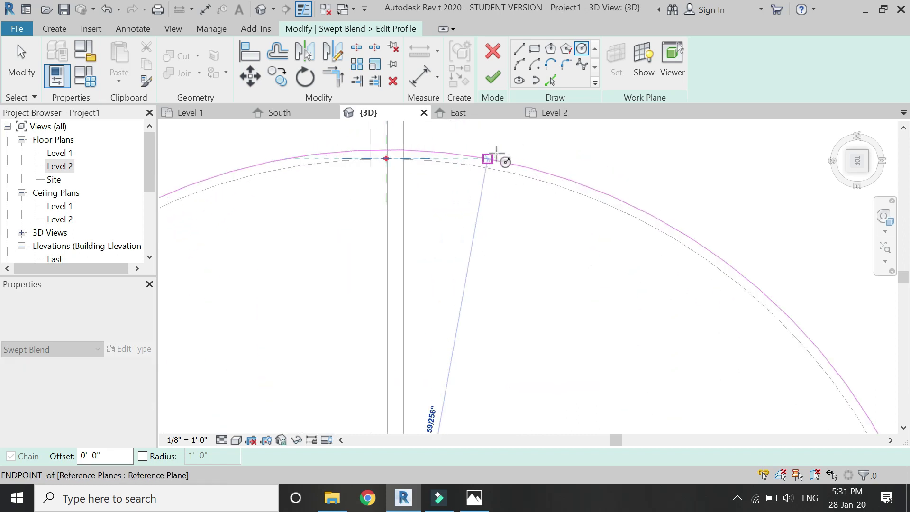
left_click(498, 178)
scroll(505, 173, "down", 5)
key("Escape")
key("Escape")
- Remove the stray short line and the extra horizontal line, leaving only the circle
scroll(473, 272, "up", 3)
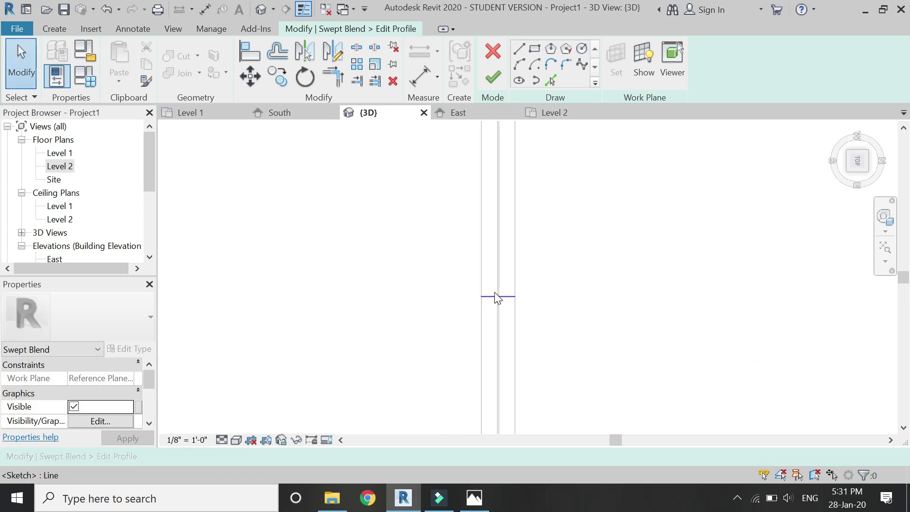
left_click(495, 295)
key("Escape")
scroll(465, 360, "down", 4)
scroll(478, 241, "up", 6)
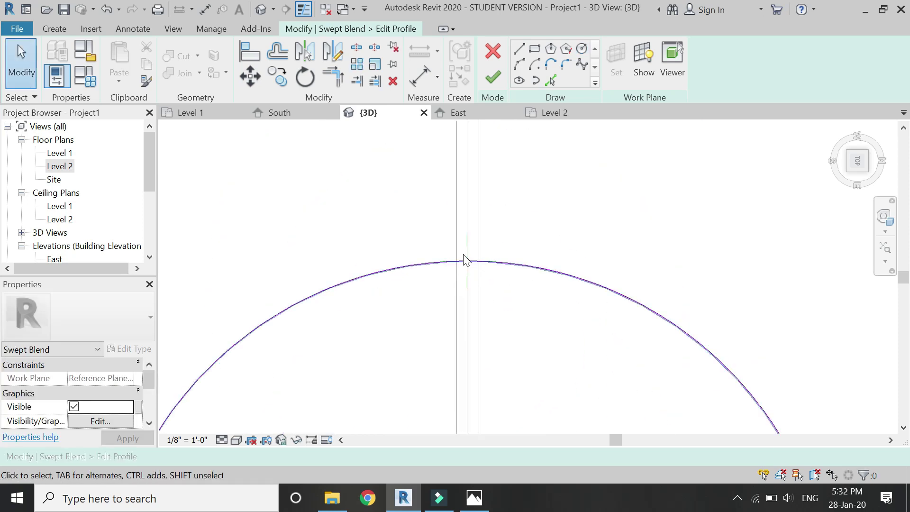
left_click(452, 289)
scroll(451, 289, "up", 6)
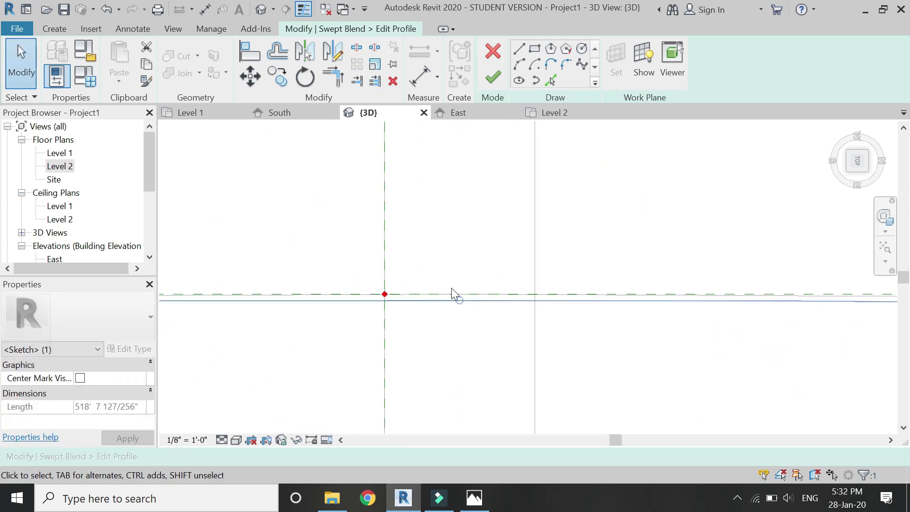
key("Escape")
left_click(459, 299)
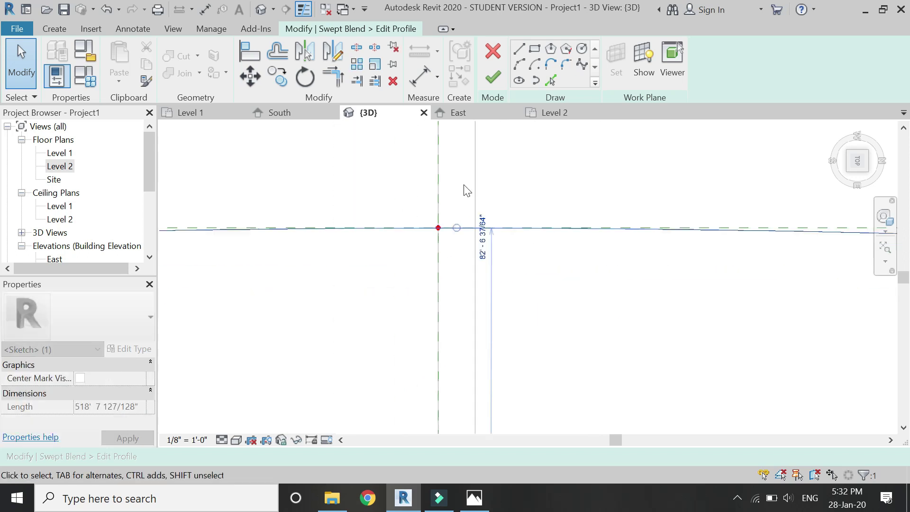
scroll(463, 187, "down", 10)
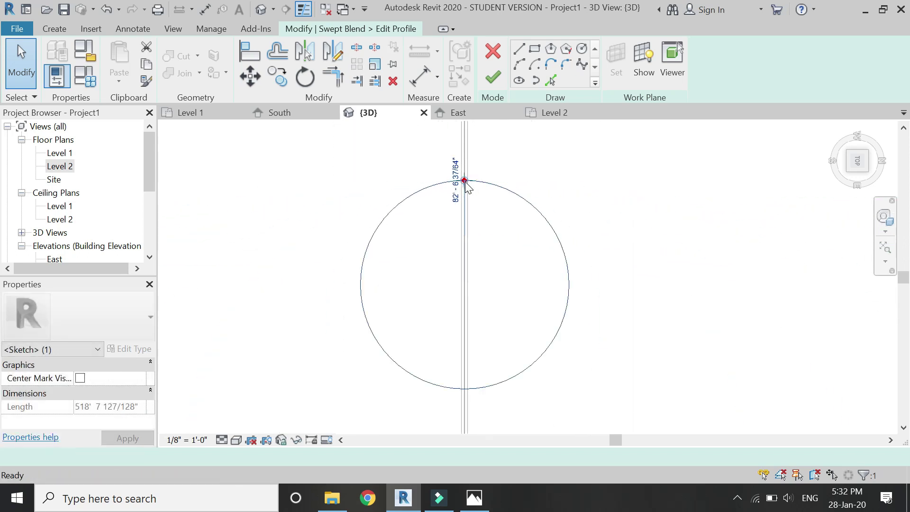
key("Escape")
- Offset a 5' 0" copy of the circle to form the outer ring and finish the profile
left_click(278, 50)
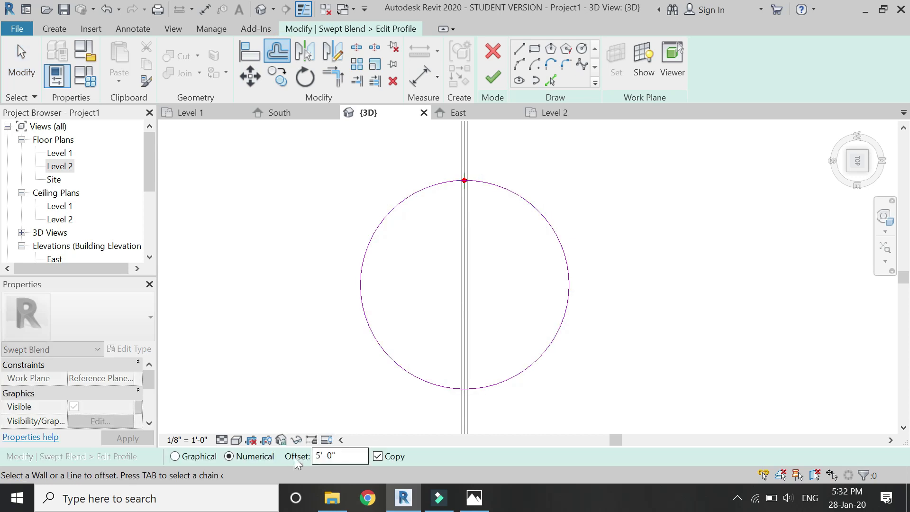
left_click(513, 189)
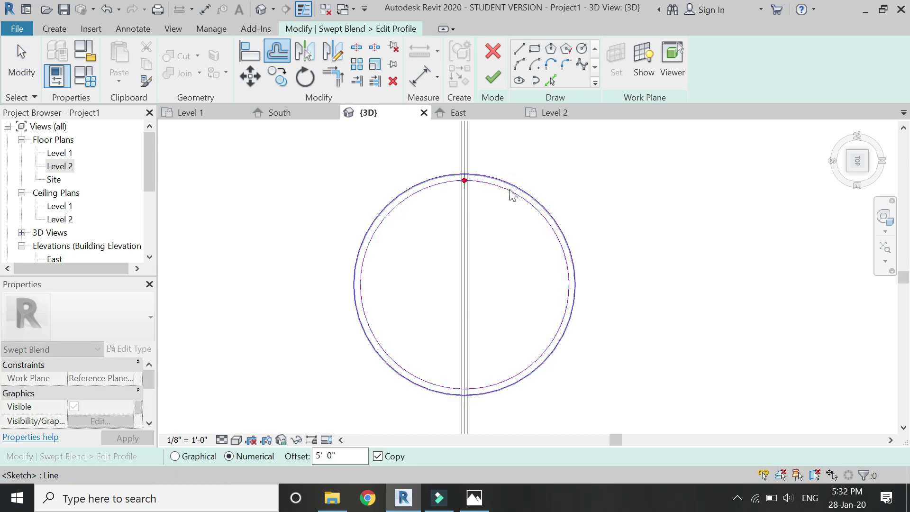
key("Escape")
left_click(510, 193)
key("Escape")
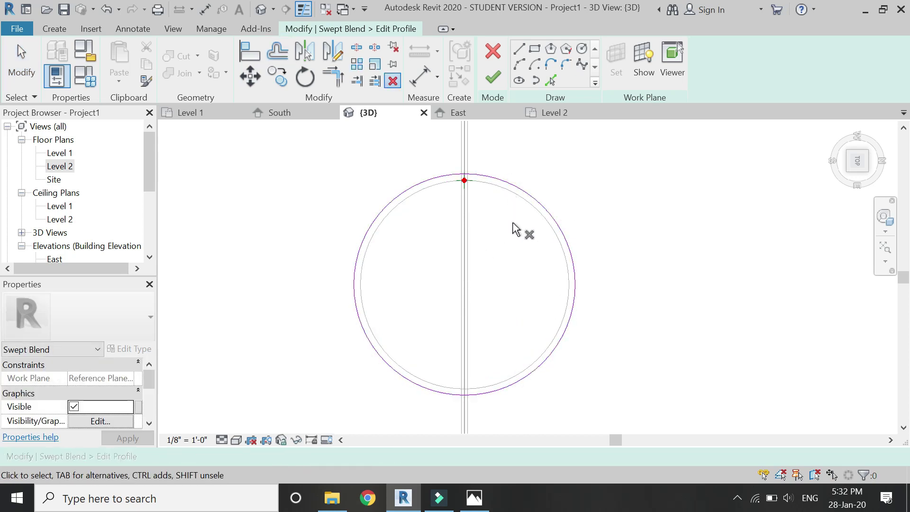
left_click(496, 77)
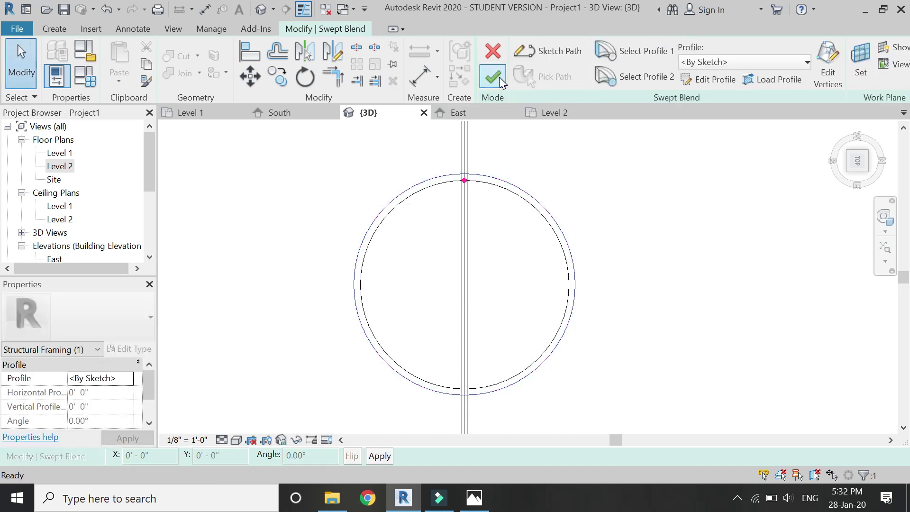
- Finish the arched swept blend and view the model from an isometric corner
left_click(499, 78)
key("Escape")
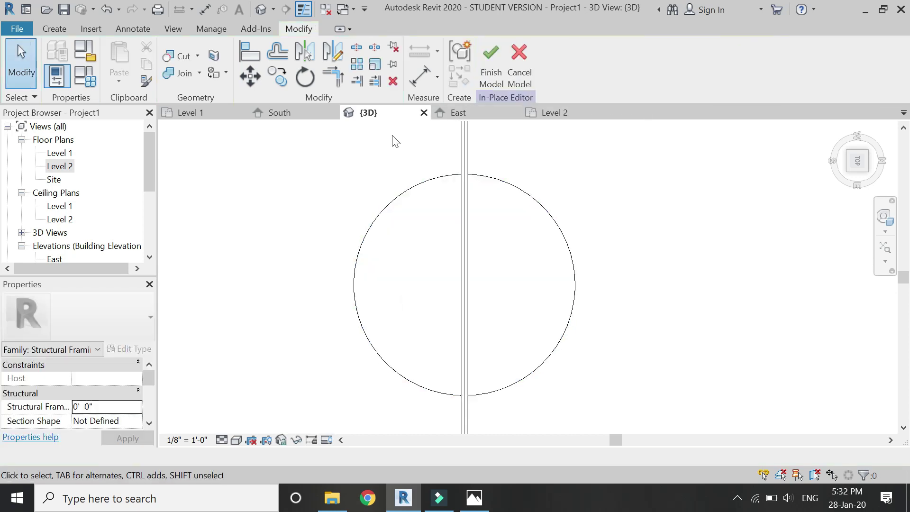
left_click(848, 172)
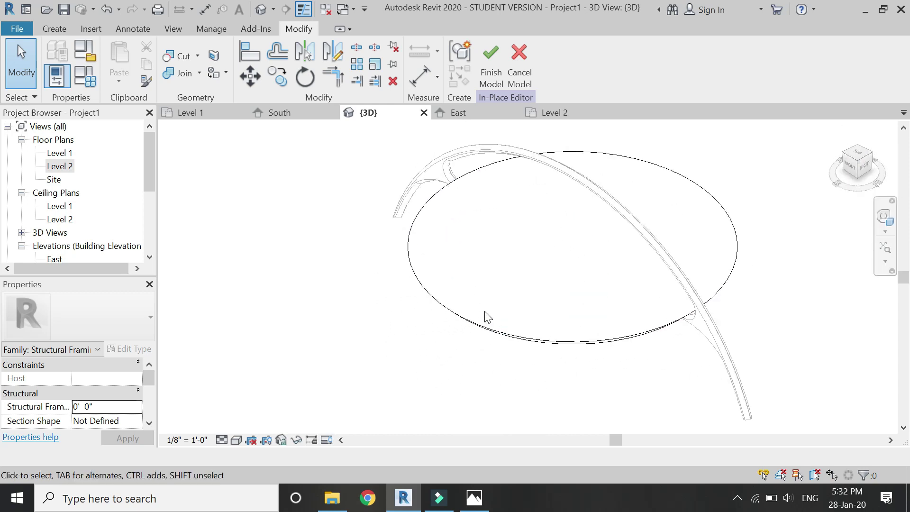
- In the South elevation, link the blend's material to Structural Material and finish the in-place model
left_click(282, 114)
scroll(338, 286, "up", 5)
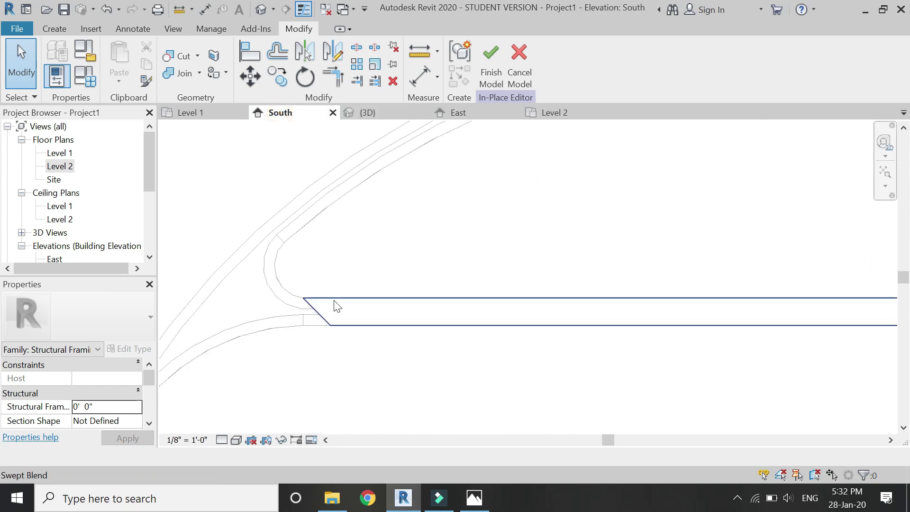
scroll(306, 303, "down", 5)
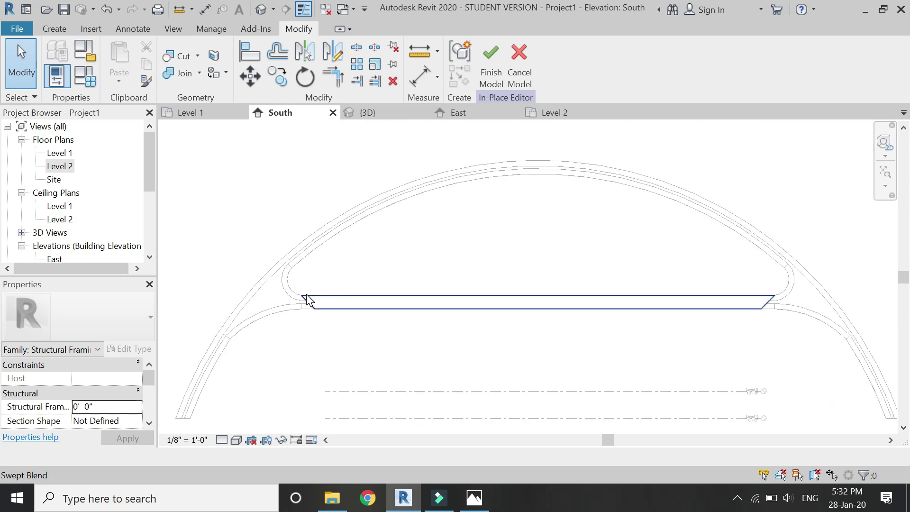
left_click(506, 299)
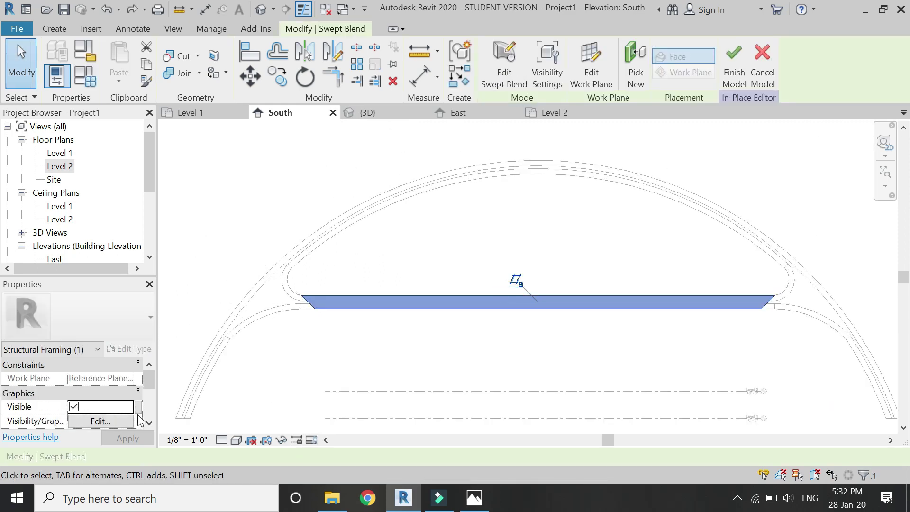
scroll(141, 420, "down", 3)
left_click(138, 392)
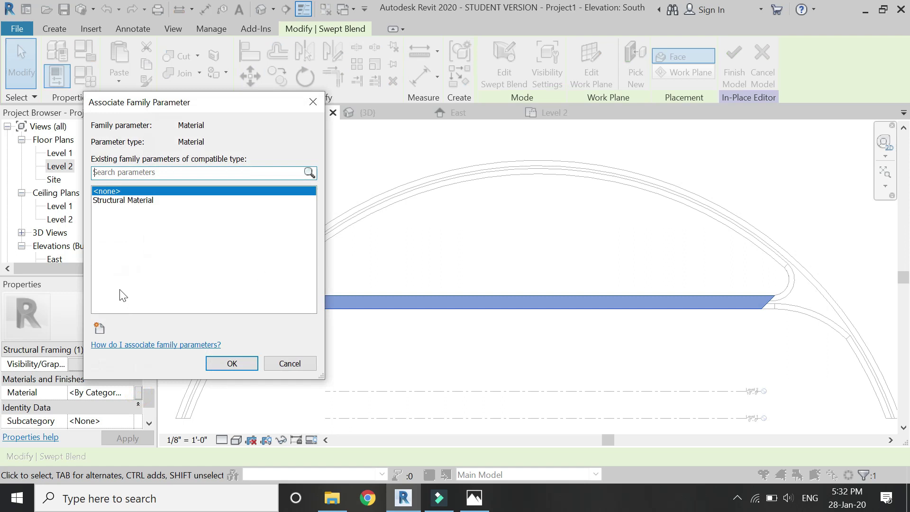
left_click(119, 200)
left_click(226, 363)
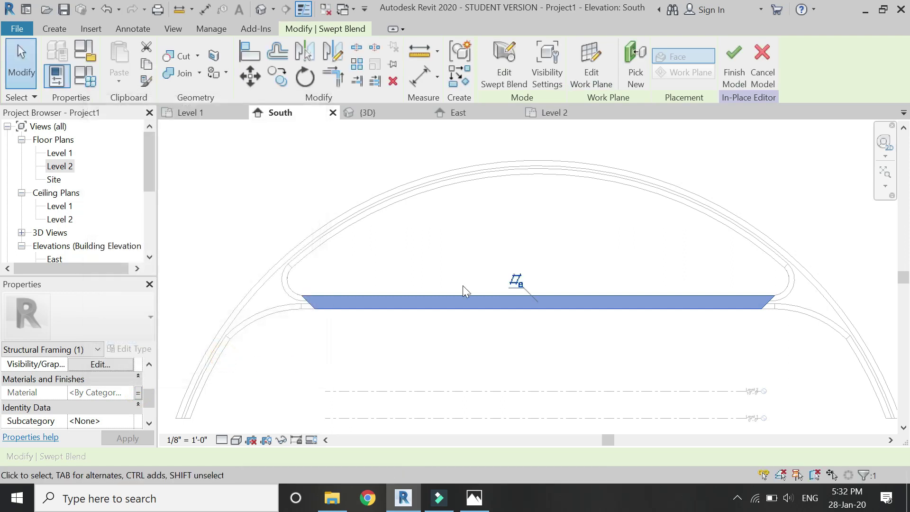
left_click(517, 217)
left_click(499, 67)
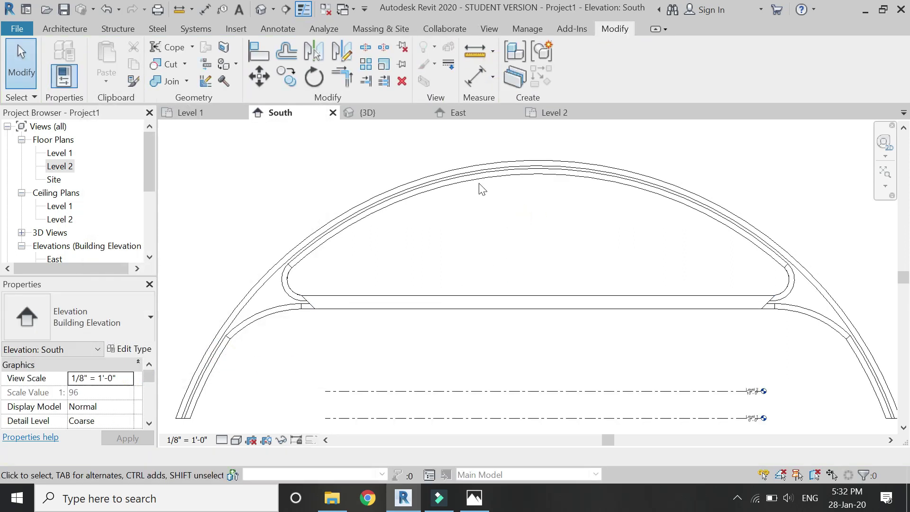
- From the Top view, rotate a copy of the arch beam 90° to cross the original, then view it isometrically
left_click(380, 115)
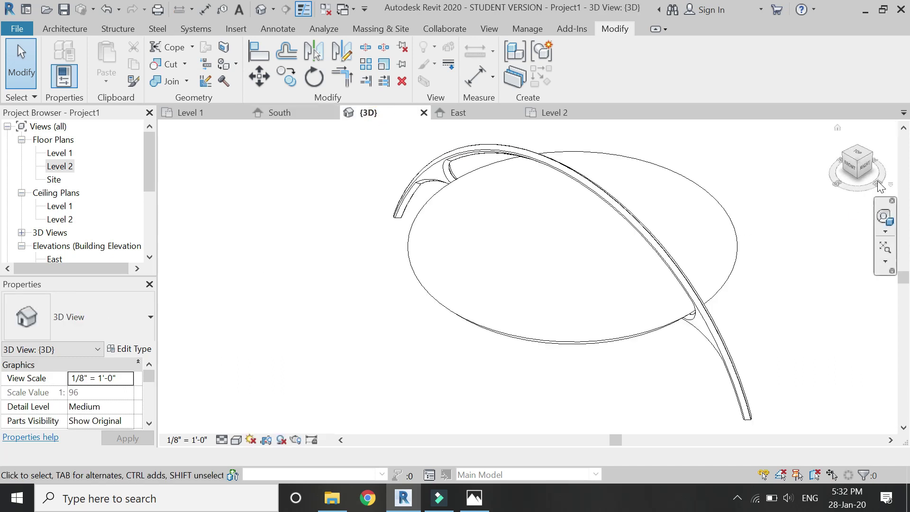
left_click(859, 154)
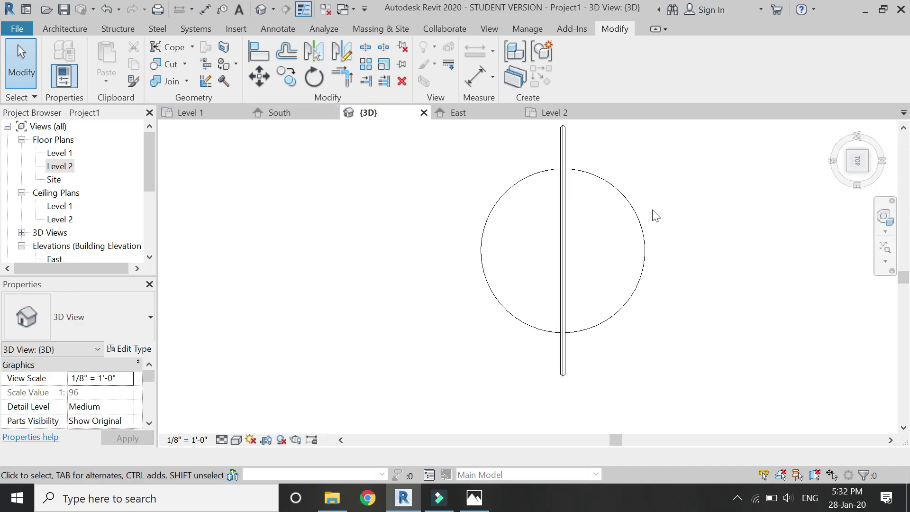
left_click(533, 168)
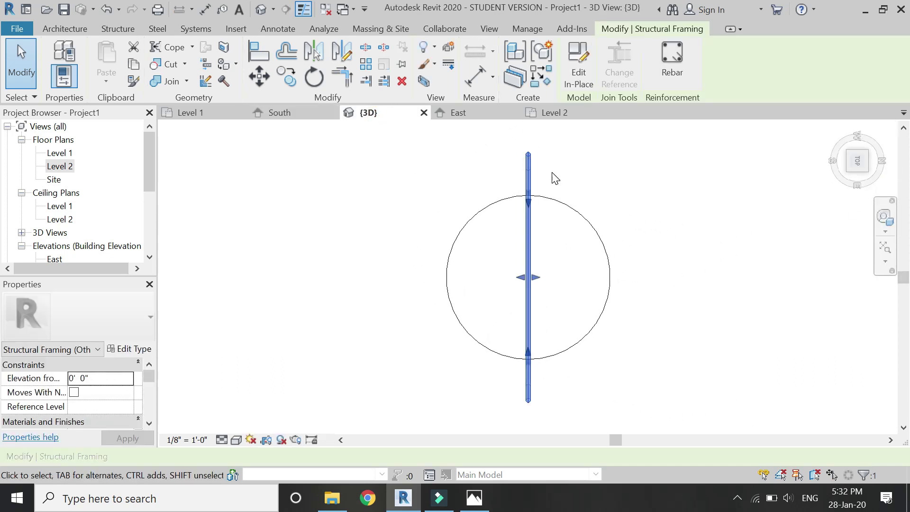
left_click(310, 77)
left_click(188, 456)
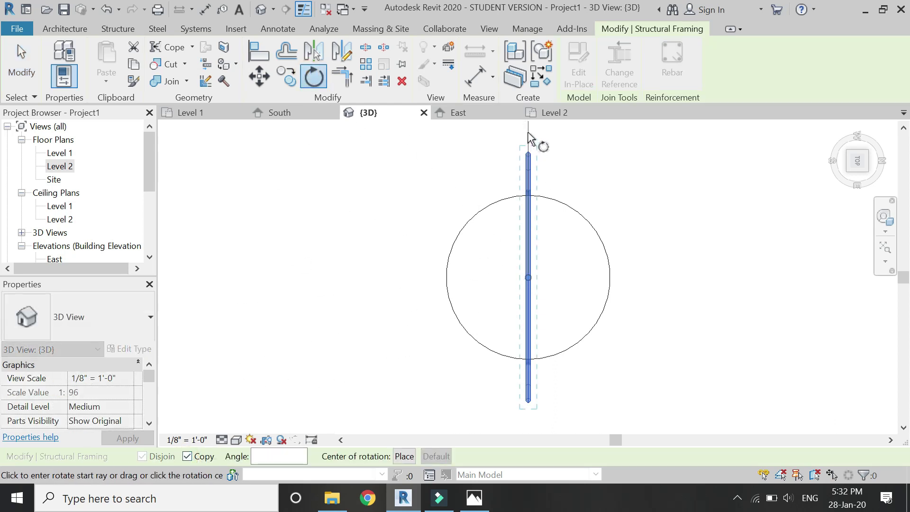
left_click(667, 281)
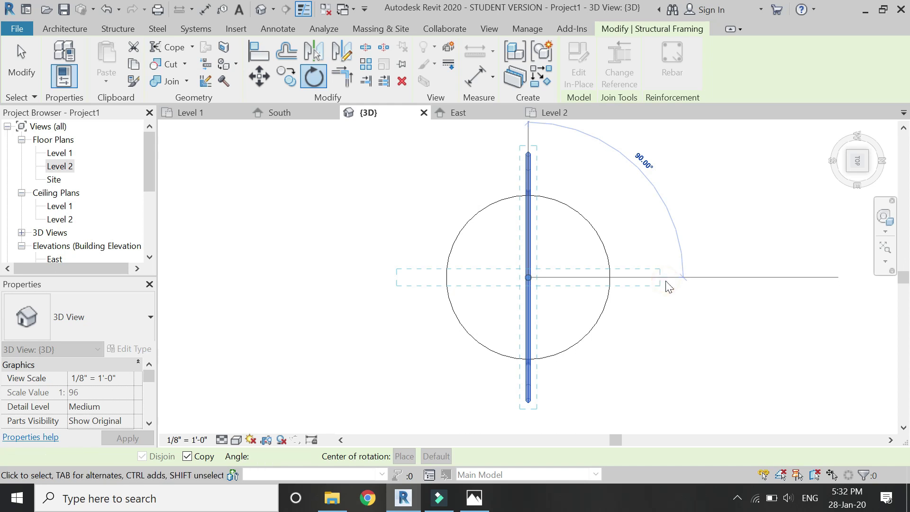
left_click(436, 195)
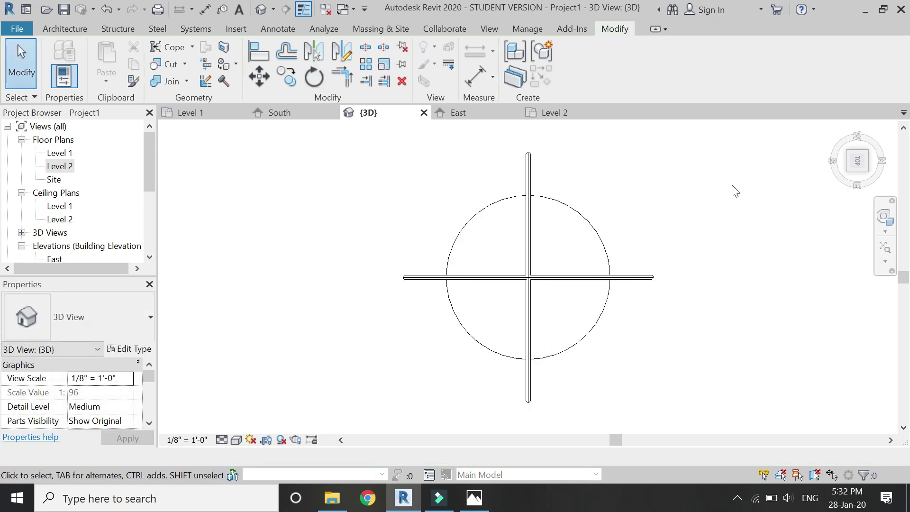
left_click(852, 178)
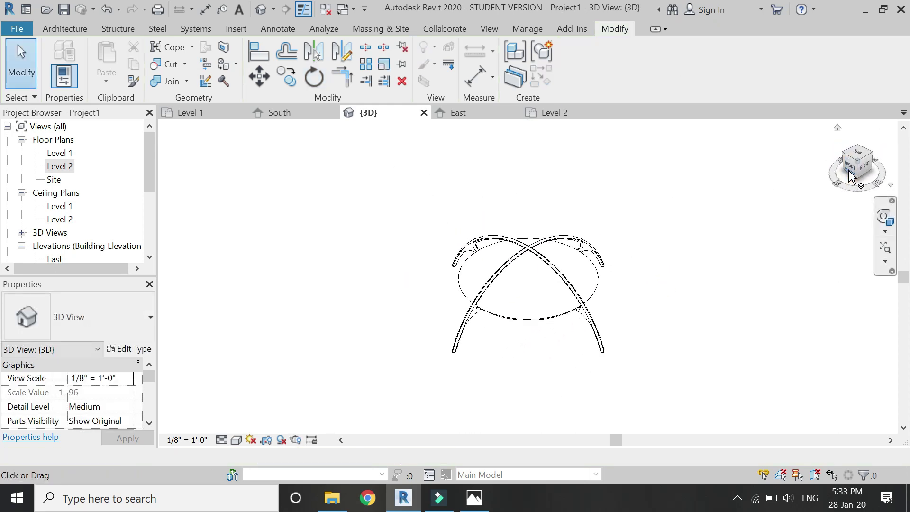
- Zoom in and use the SteeringWheel's Center and Orbit to view the arches from a lower front angle
scroll(511, 351, "up", 2)
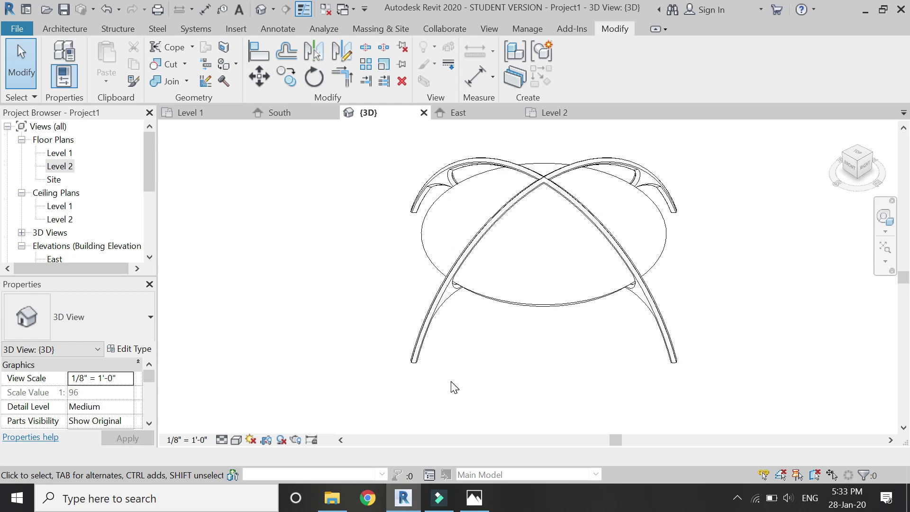
left_click(876, 228)
left_click(853, 222)
left_click(532, 206)
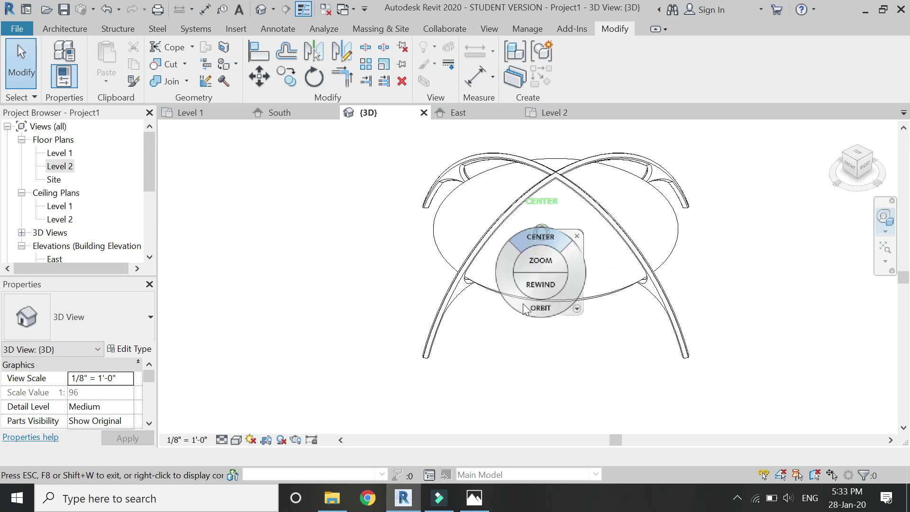
left_click_drag(524, 311, 462, 298)
key("Escape")
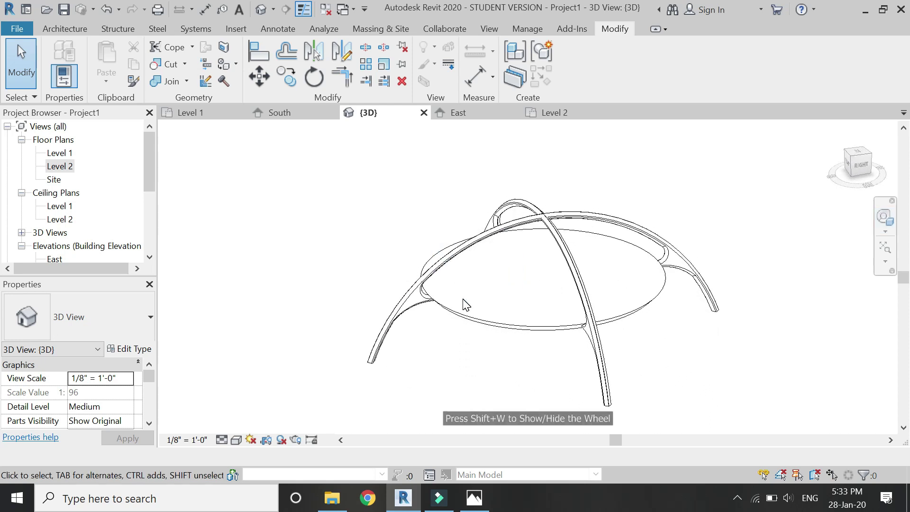